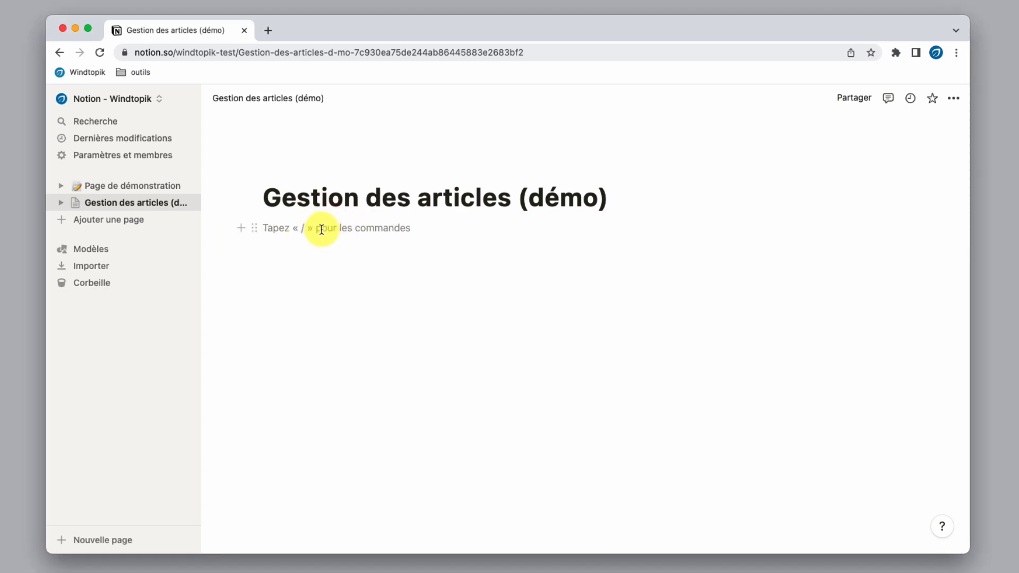
Step: Insert a « table » database view under the page title, with a new database as its data source
{"action": "type", "text": "/"}
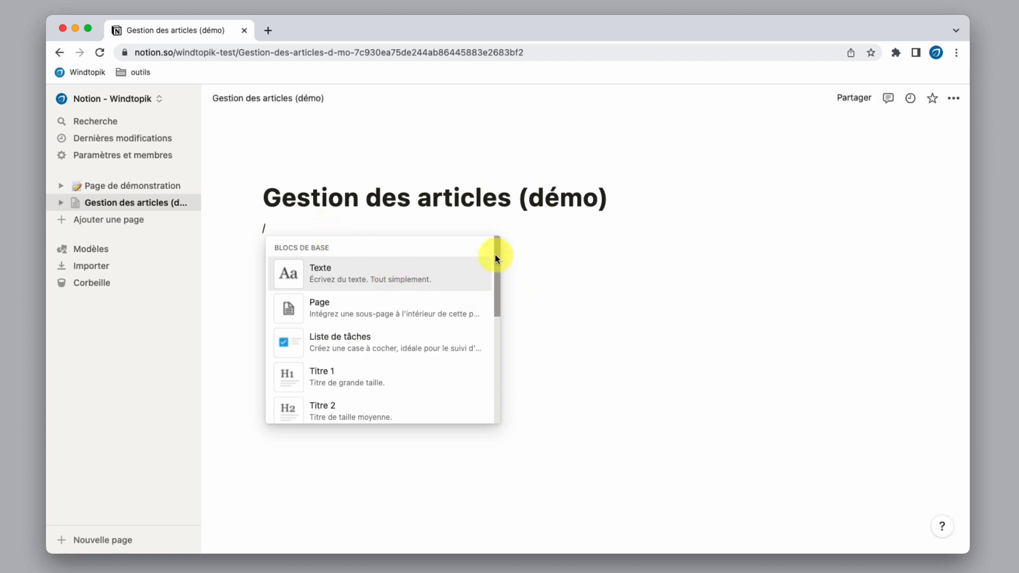
{"action": "left_click_drag", "start_coordinate": [495, 254], "coordinate": [489, 382]}
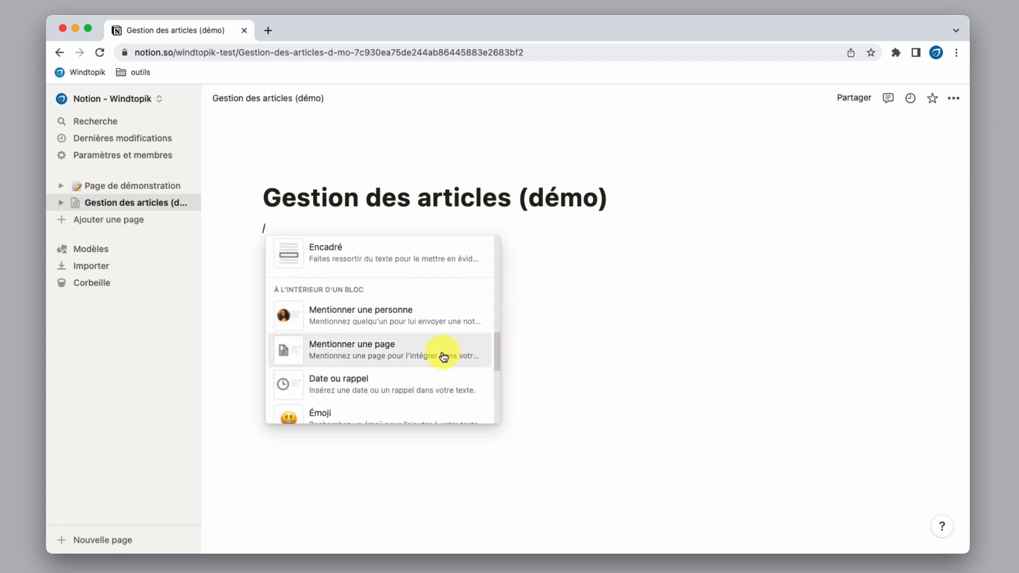
{"action": "scroll", "coordinate": [444, 356], "scroll_direction": "down", "scroll_amount": 3}
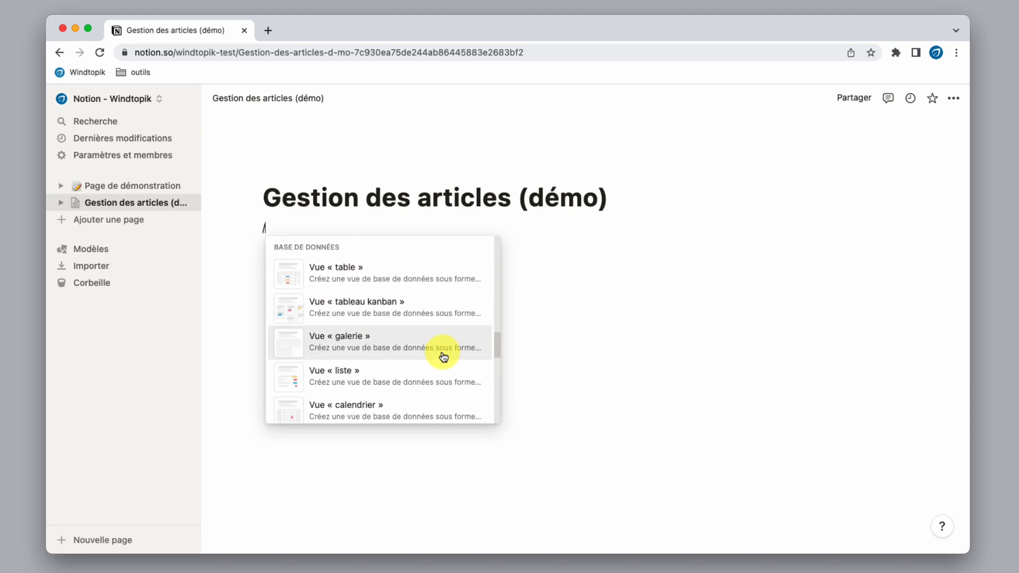
{"action": "left_click", "coordinate": [388, 274]}
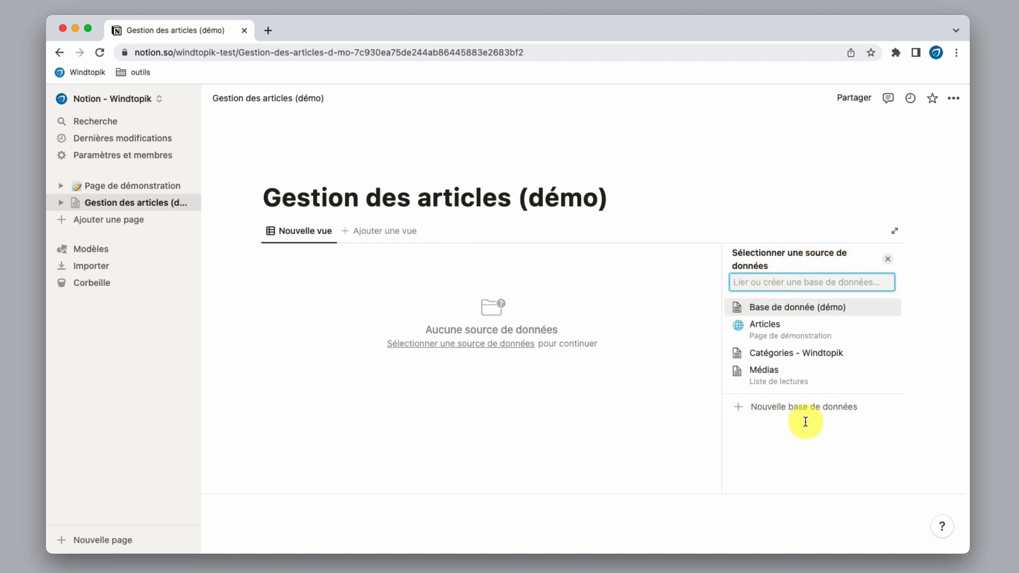
{"action": "left_click", "coordinate": [781, 409]}
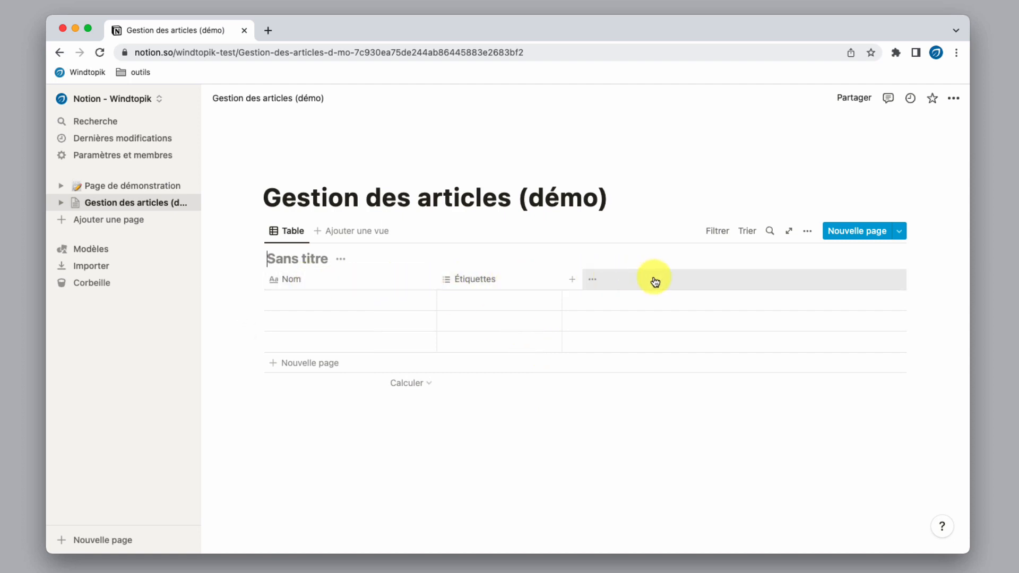
Step: Title the new database "Articles"
{"action": "left_click", "coordinate": [295, 260]}
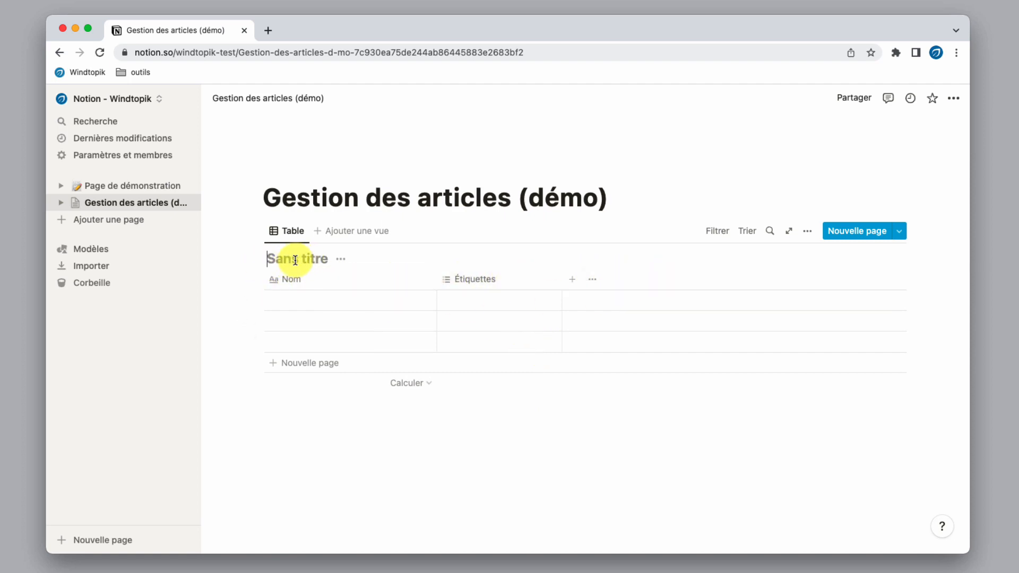
{"action": "type", "text": "A"}
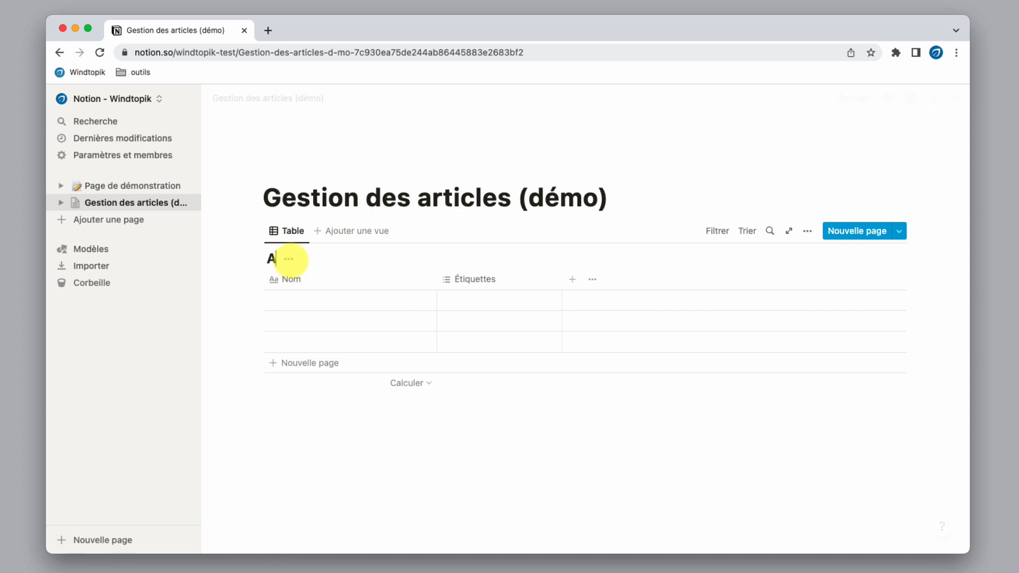
{"action": "type", "text": "rticles"}
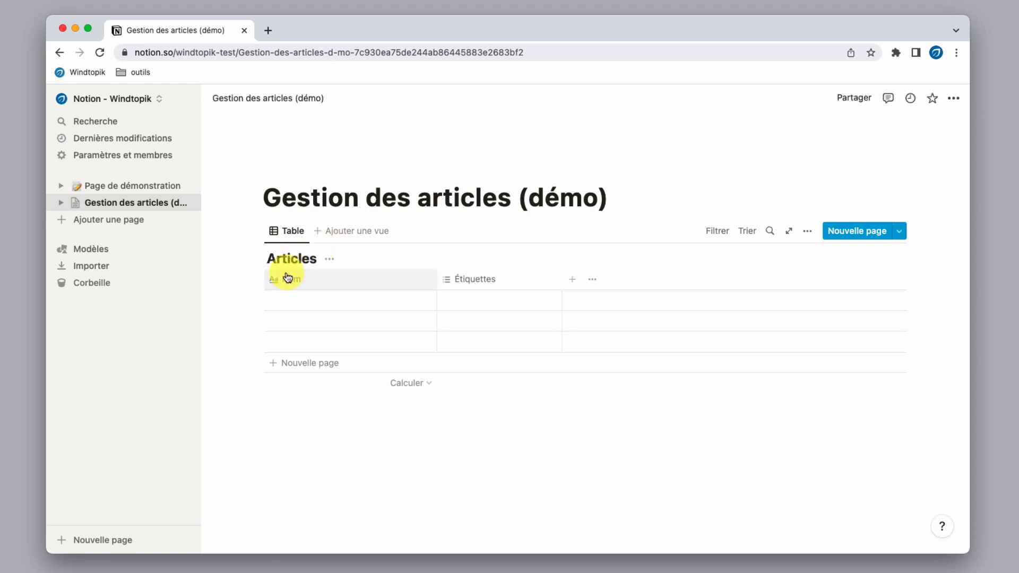
Step: Rename the "Nom" property of the Articles table to "Titre article"
{"action": "left_click", "coordinate": [322, 282]}
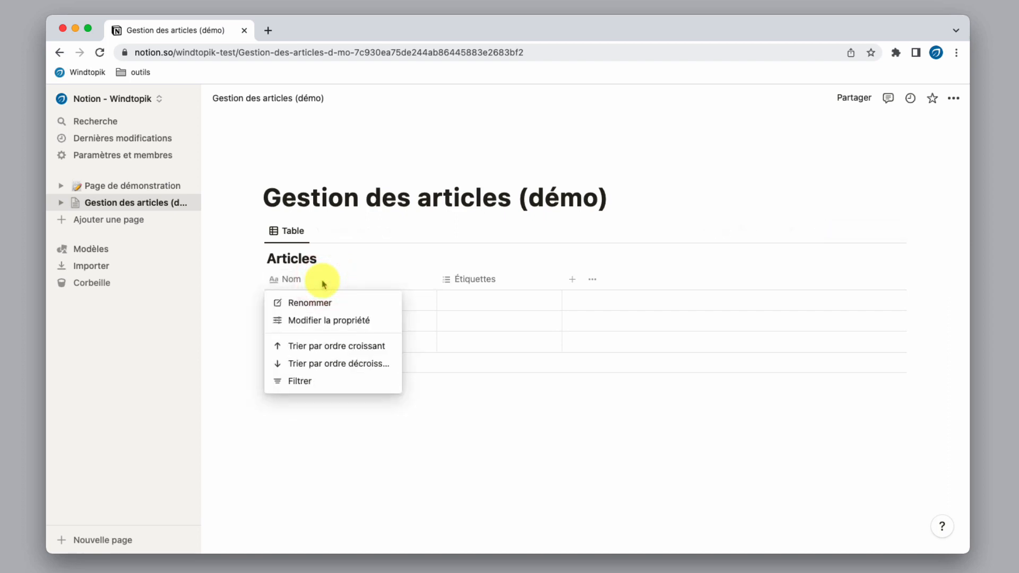
{"action": "left_click", "coordinate": [318, 324]}
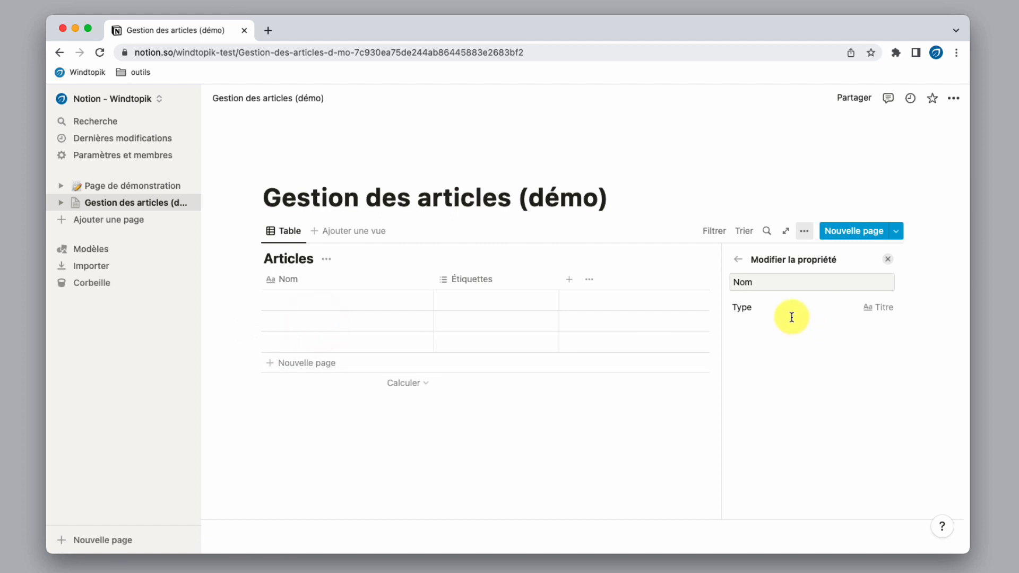
{"action": "left_click", "coordinate": [774, 284]}
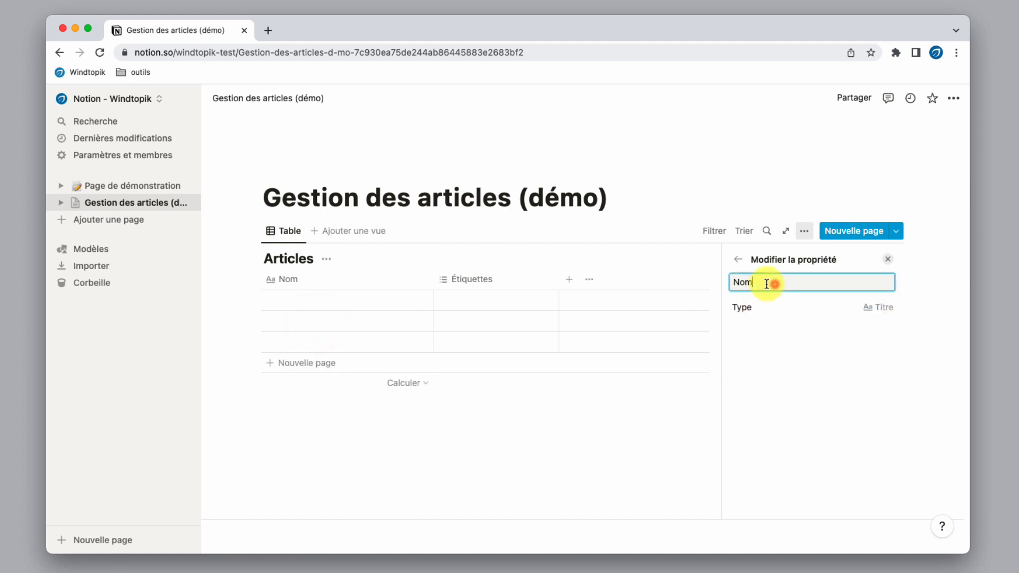
{"action": "type", "text": "Arti"}
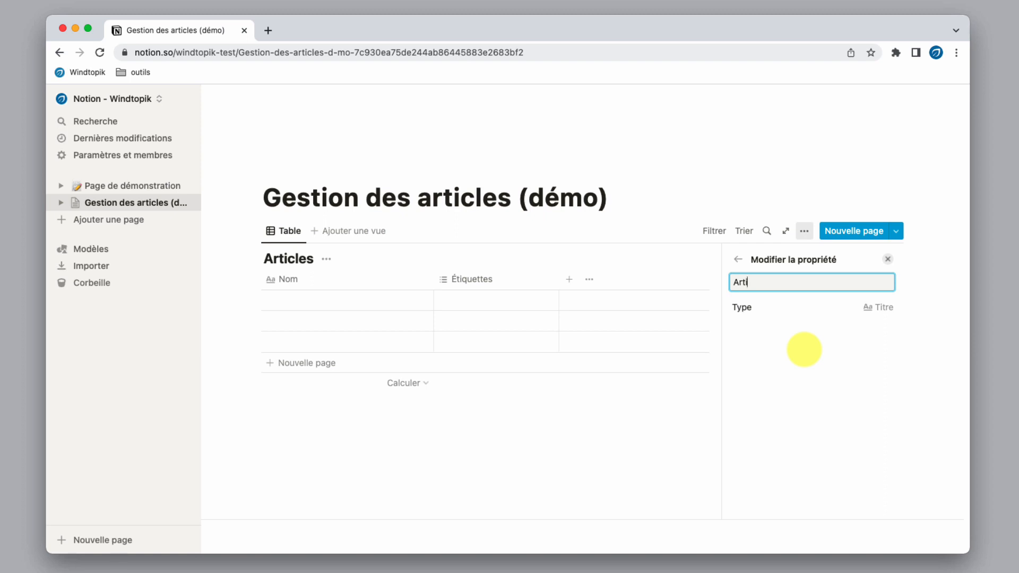
{"action": "type", "text": "cle"}
{"action": "key", "text": "super+a"}
{"action": "type", "text": "Titre"}
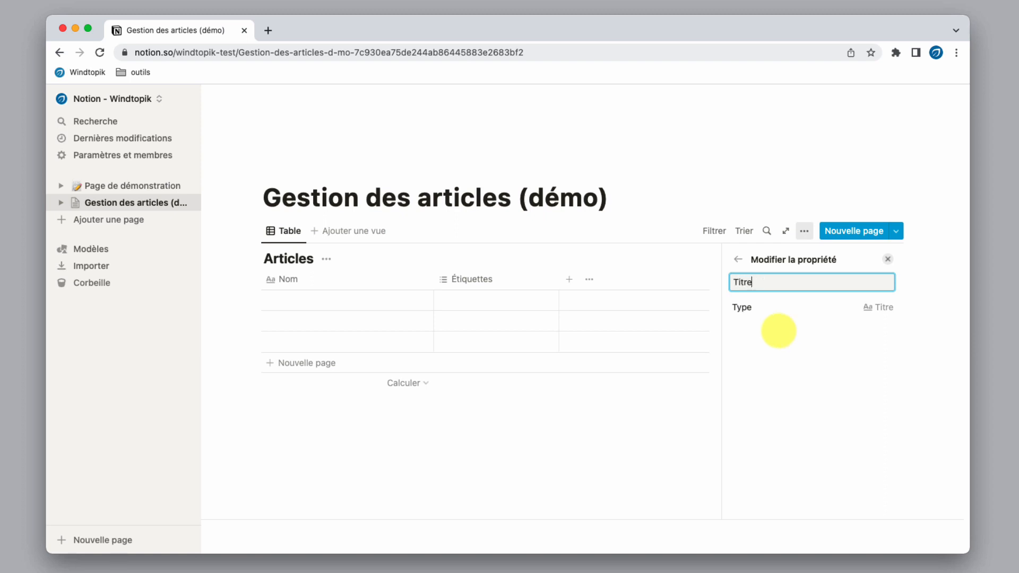
{"action": "type", "text": " article"}
{"action": "left_click", "coordinate": [592, 425]}
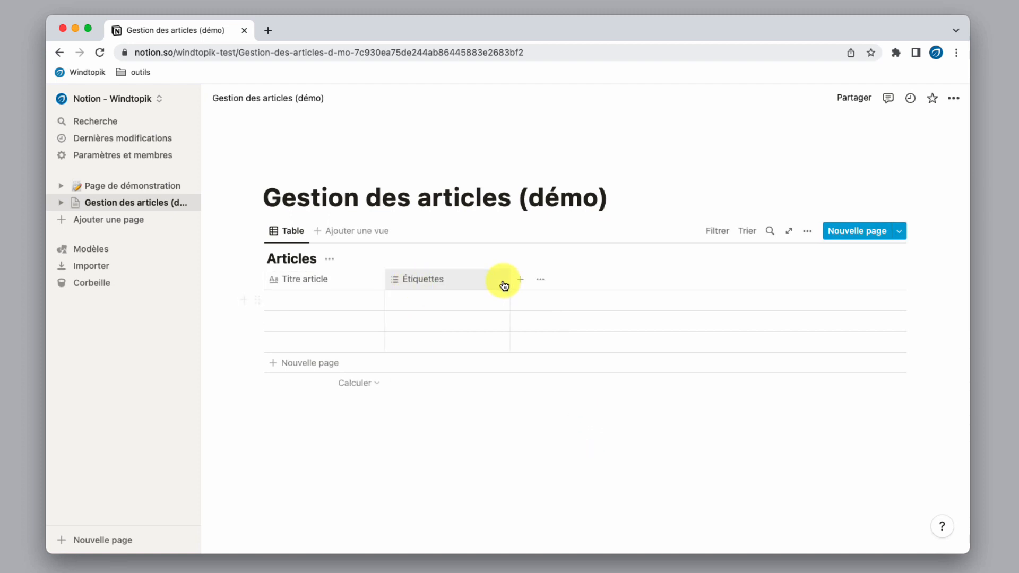
Step: Change the "Étiquettes" property to the Sélection type and rename it "Rubrique"
{"action": "left_click", "coordinate": [436, 280]}
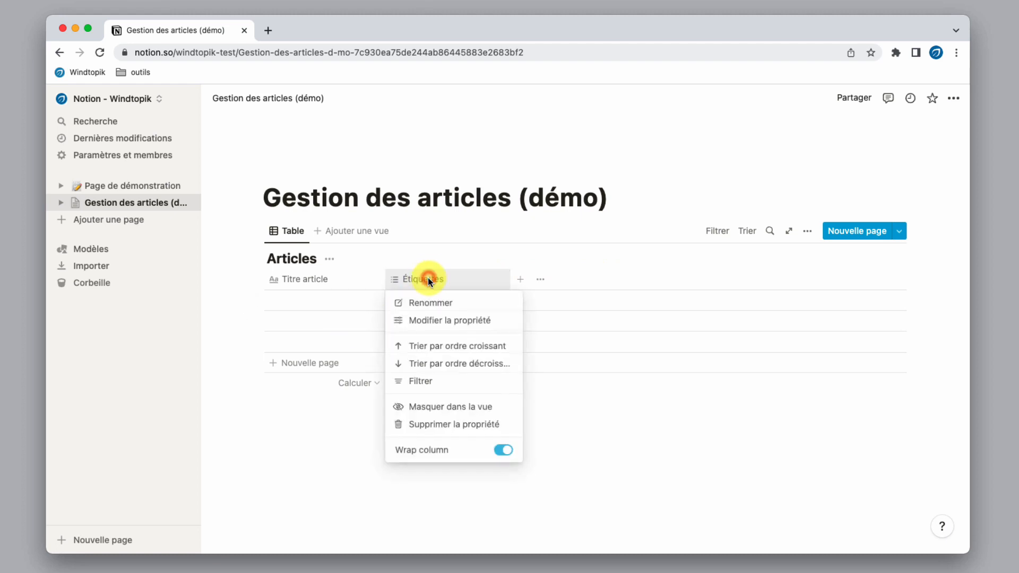
{"action": "left_click", "coordinate": [440, 322]}
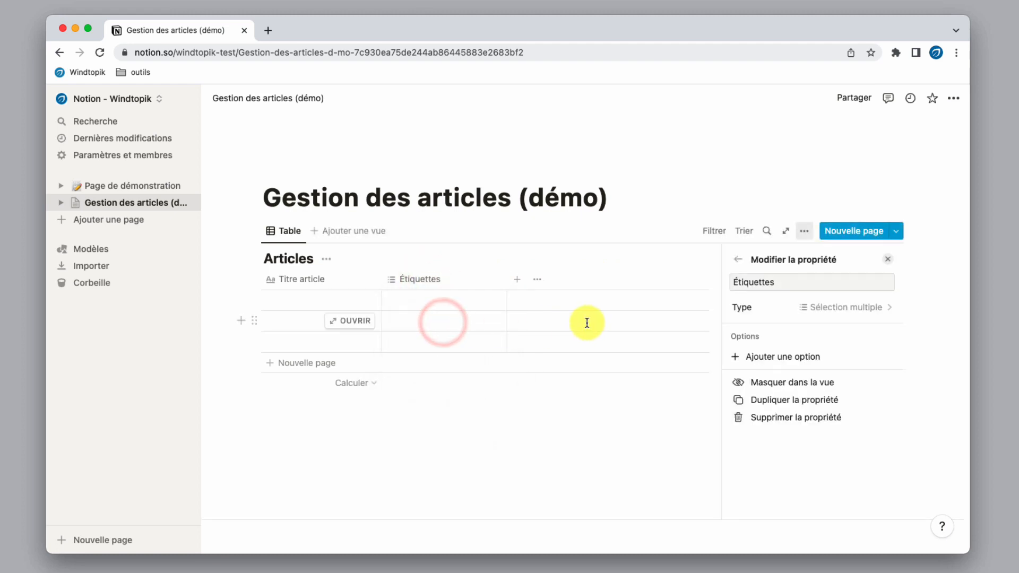
{"action": "left_click", "coordinate": [778, 308]}
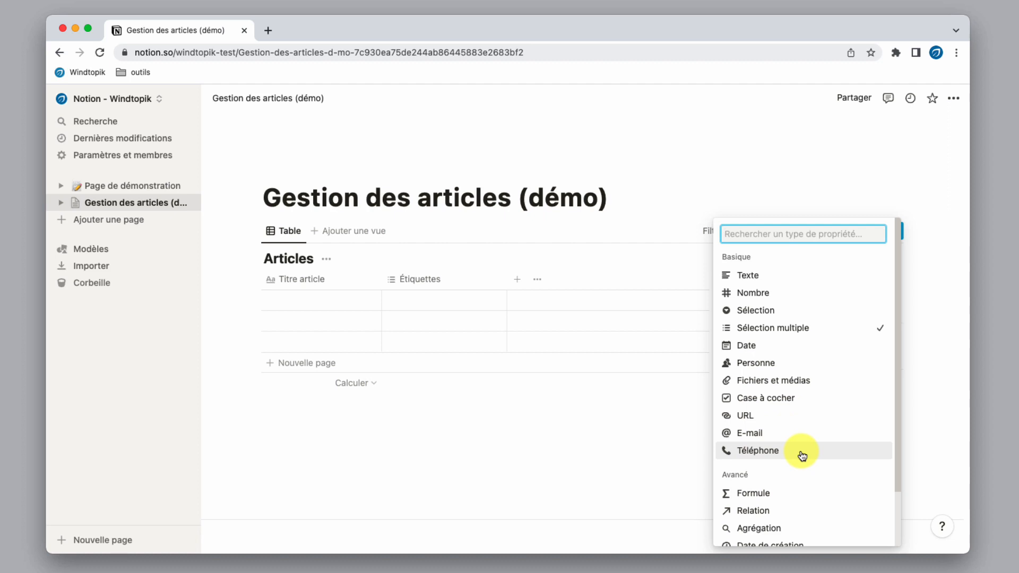
{"action": "scroll", "coordinate": [802, 456], "scroll_direction": "down", "scroll_amount": 3}
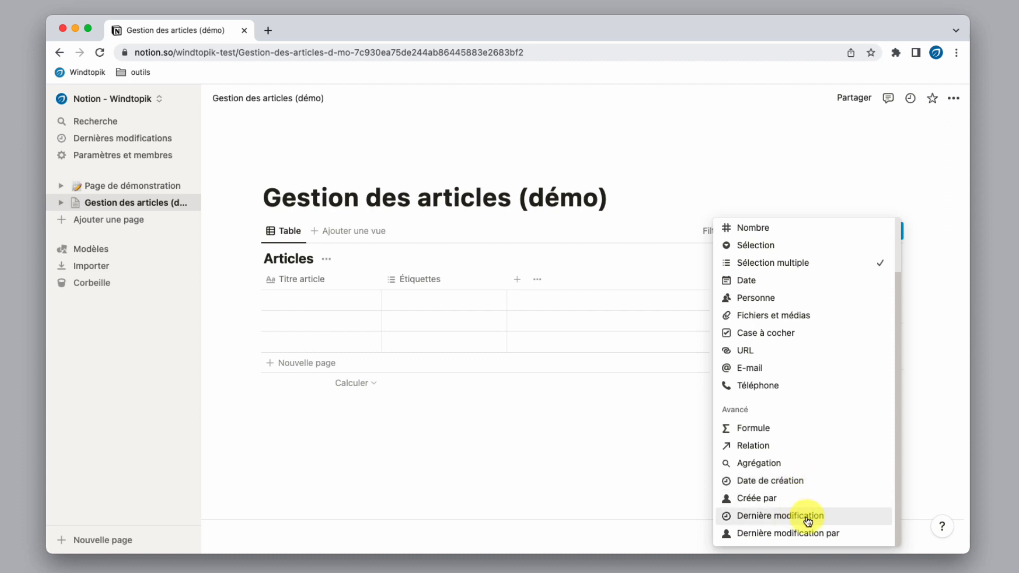
{"action": "scroll", "coordinate": [811, 478], "scroll_direction": "up", "scroll_amount": 3}
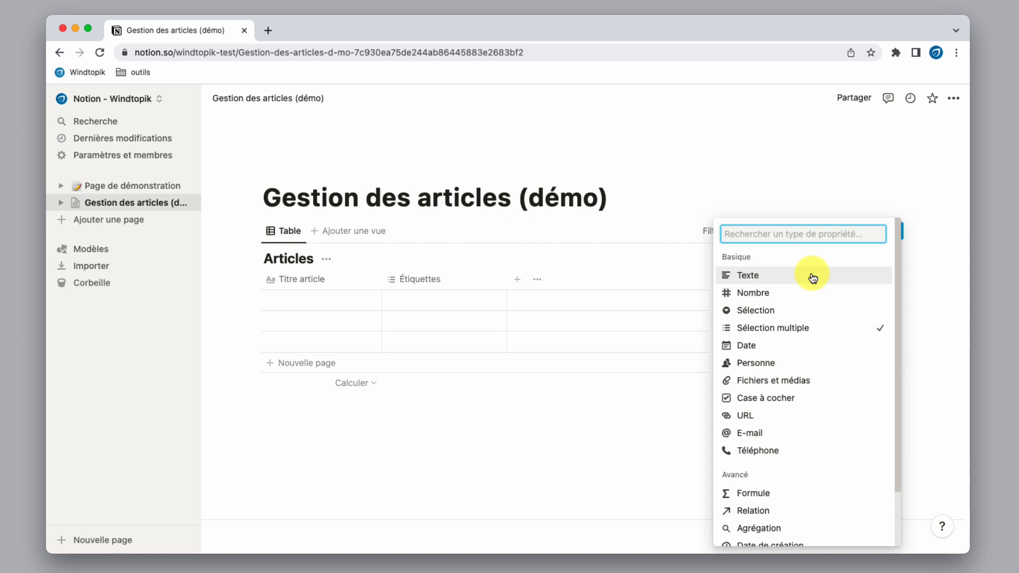
{"action": "left_click", "coordinate": [773, 312]}
{"action": "double_click", "coordinate": [762, 282]}
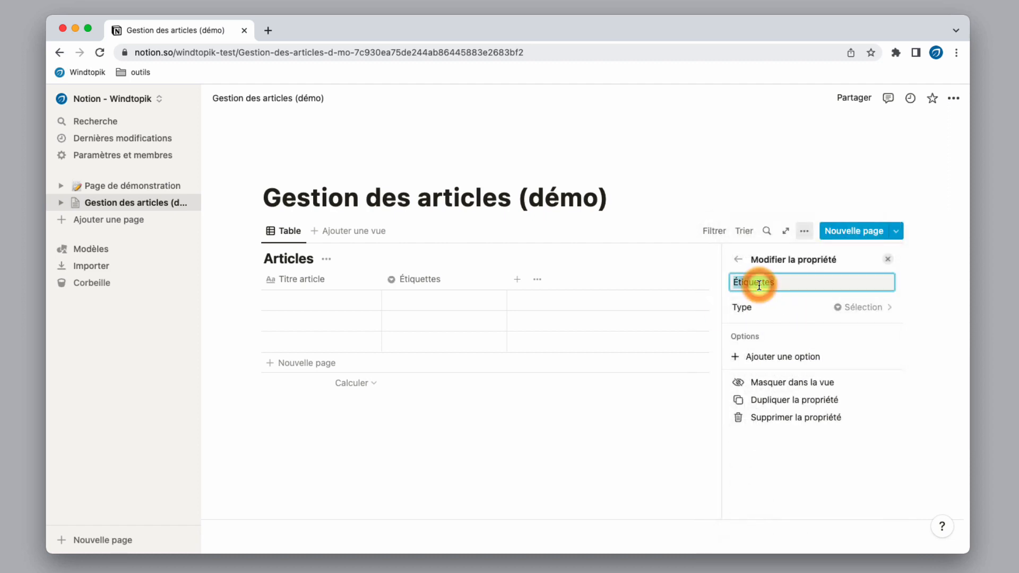
{"action": "type", "text": "Rubrique"}
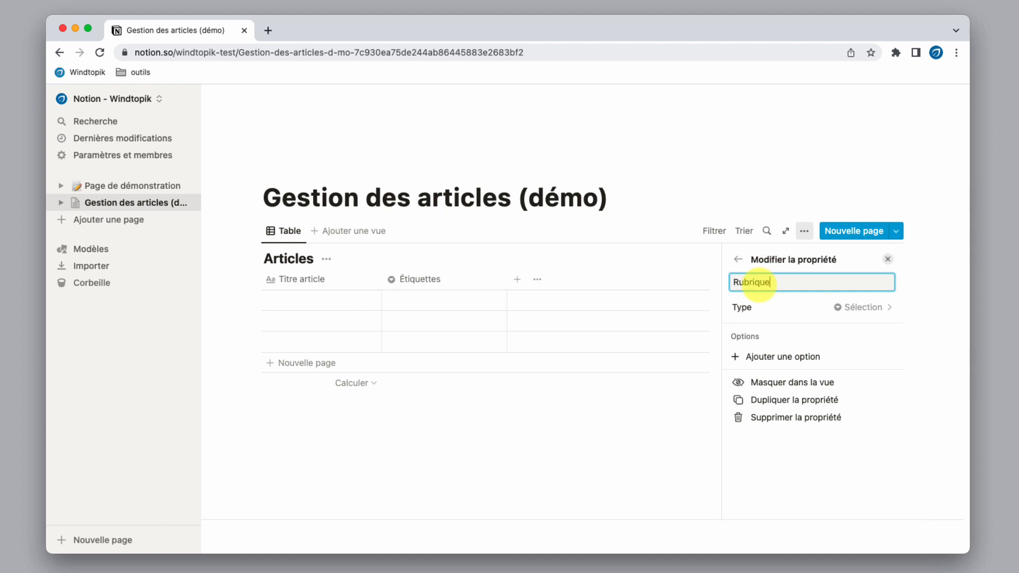
Step: Add the options "Technologie" and "Lifehacking" to the Rubrique property
{"action": "left_click", "coordinate": [782, 356]}
{"action": "type", "text": "Technologie"}
{"action": "key", "text": "Return"}
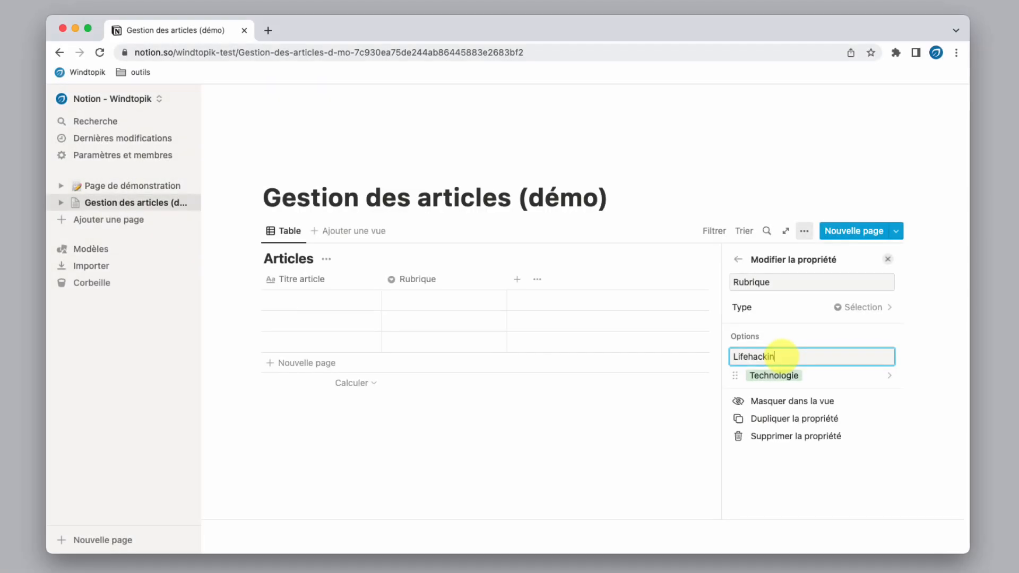
{"action": "type", "text": "g"}
{"action": "key", "text": "Return"}
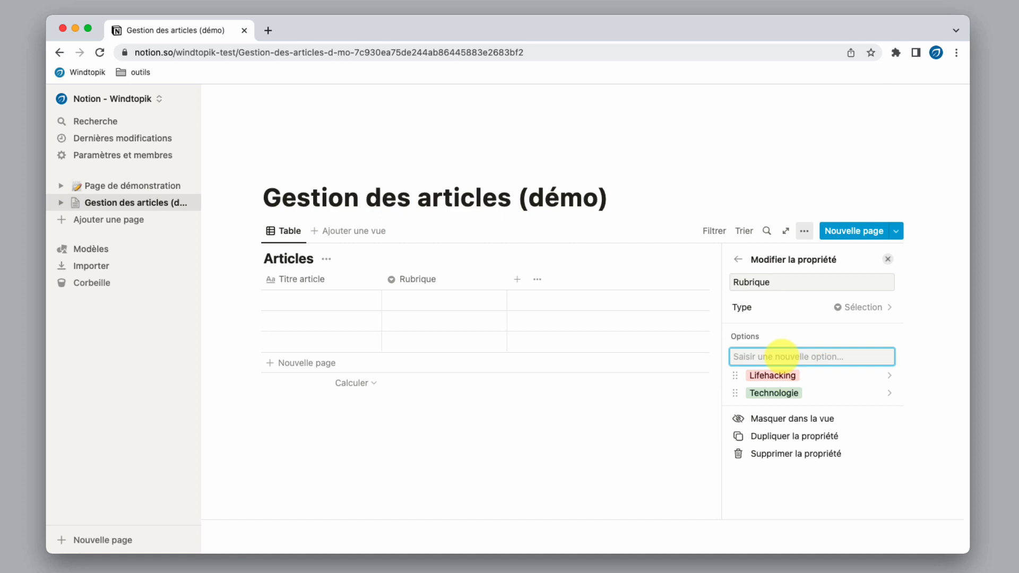
Step: Set the colour of the Lifehacking option to Bleu and of the Technologie option to Gris clair
{"action": "left_click", "coordinate": [827, 378]}
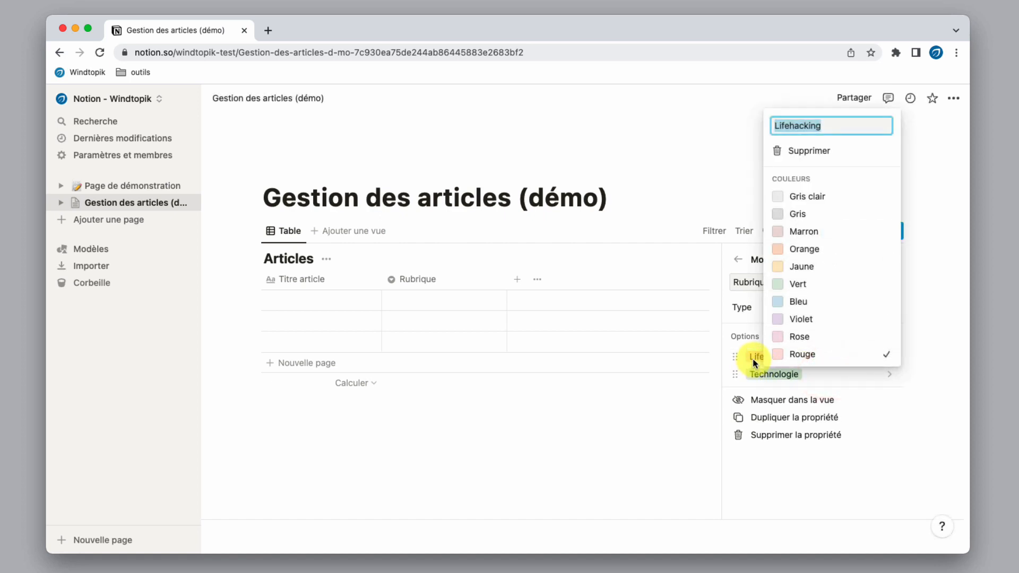
{"action": "left_click", "coordinate": [830, 303]}
{"action": "left_click", "coordinate": [824, 383]}
{"action": "left_click", "coordinate": [813, 378]}
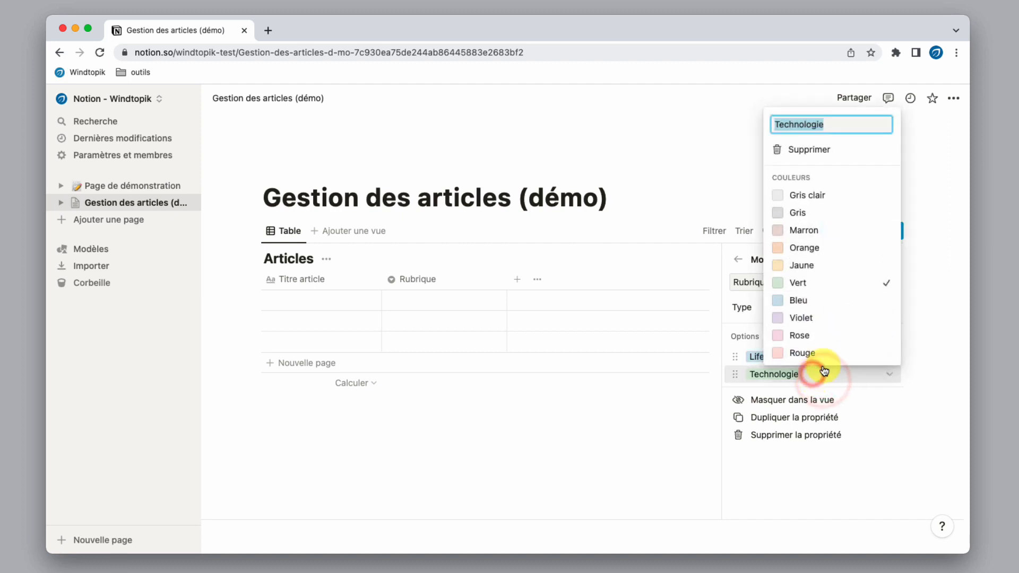
{"action": "left_click", "coordinate": [830, 196]}
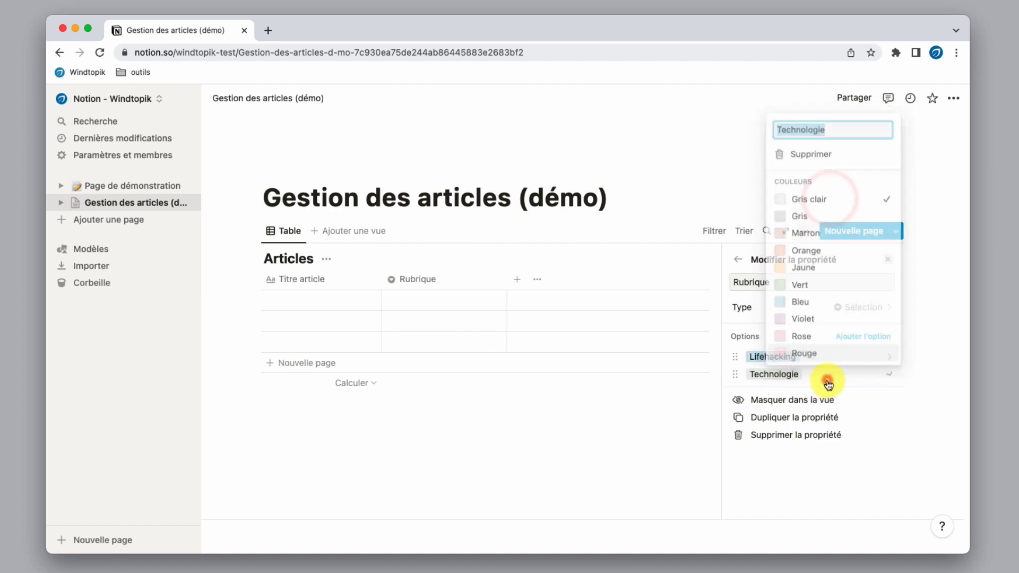
{"action": "left_click", "coordinate": [827, 380]}
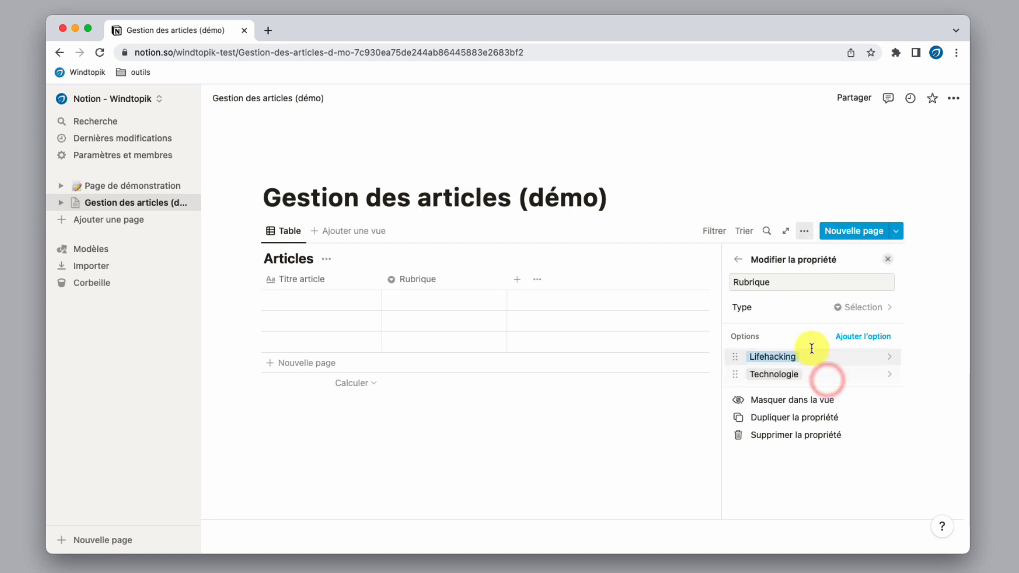
Step: Add a new property after Rubrique and set its type to Sélection multiple
{"action": "left_click", "coordinate": [518, 285]}
{"action": "left_click", "coordinate": [545, 284]}
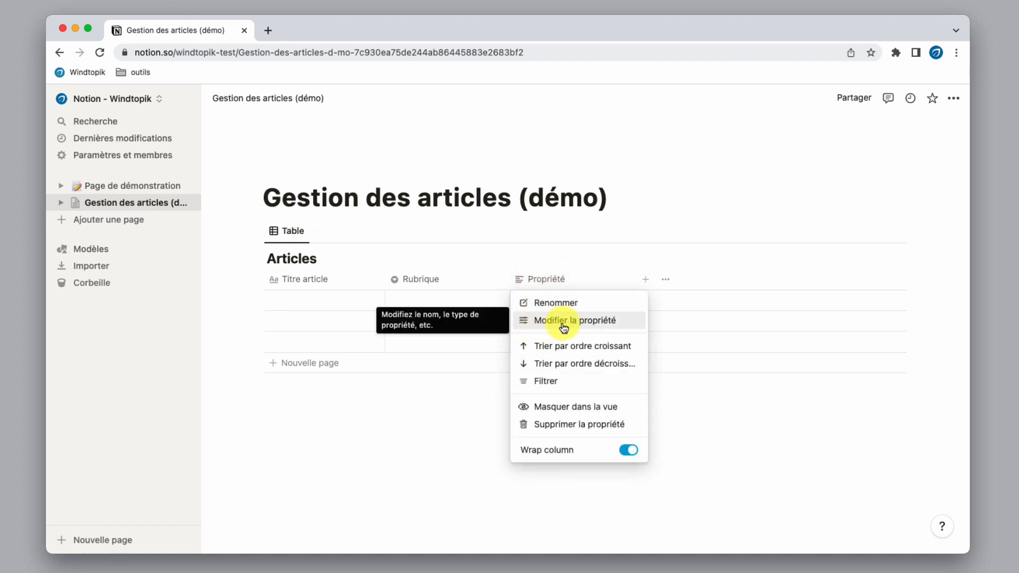
{"action": "left_click", "coordinate": [603, 321]}
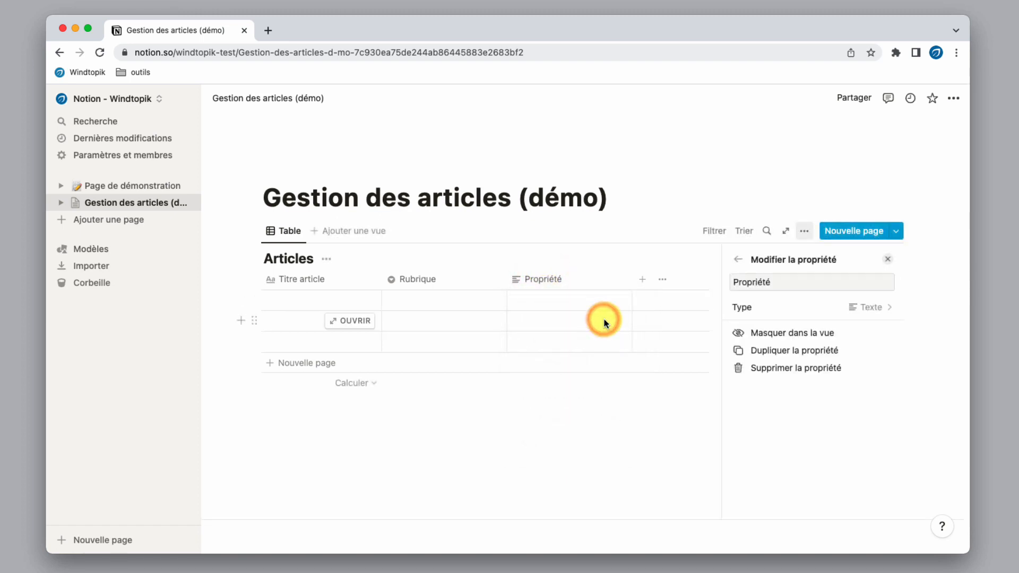
{"action": "left_click", "coordinate": [833, 310]}
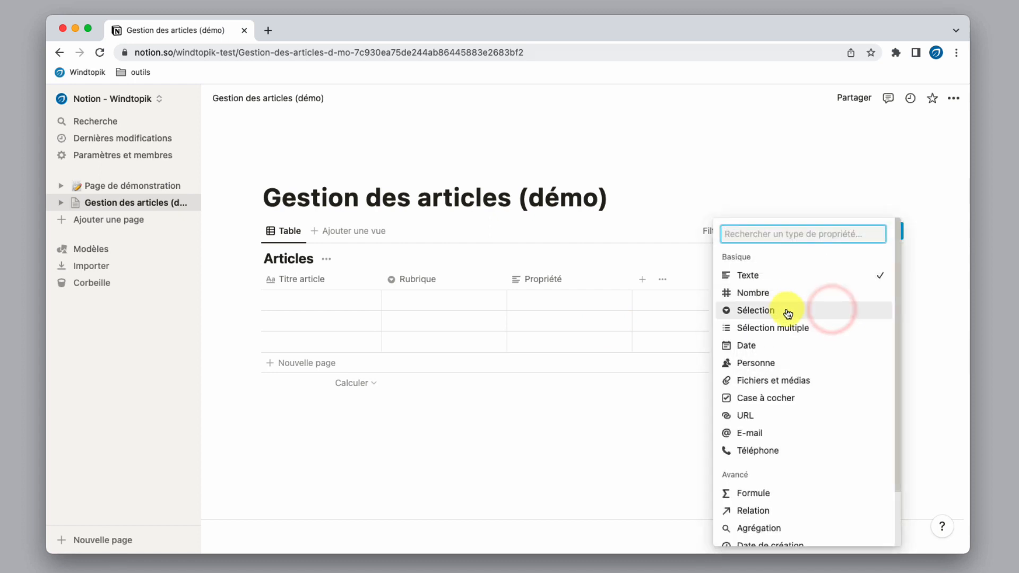
{"action": "left_click", "coordinate": [770, 329]}
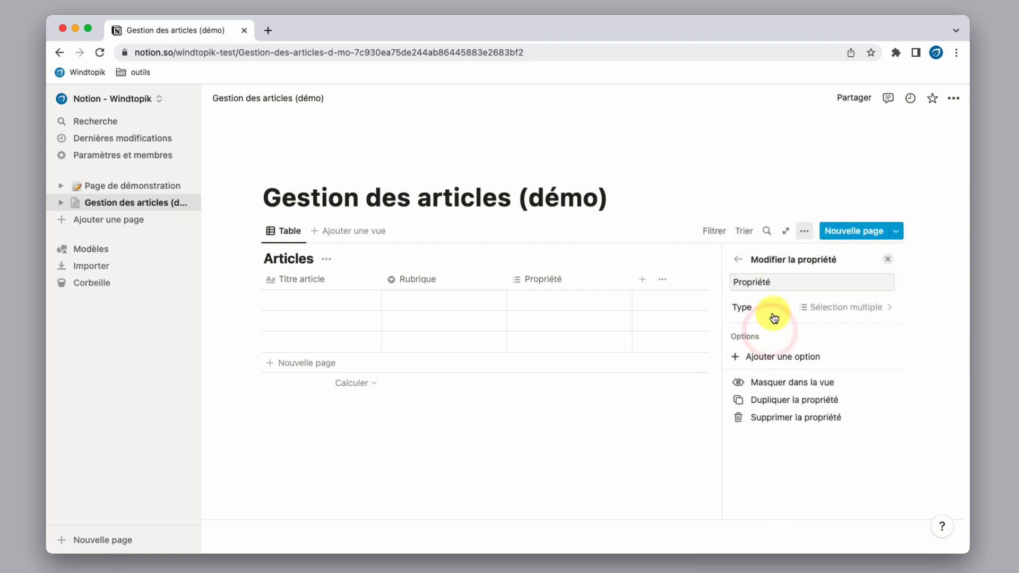
Step: Add the options "Google Workspace" and "Notion" to the new multi-select property
{"action": "left_click", "coordinate": [767, 356]}
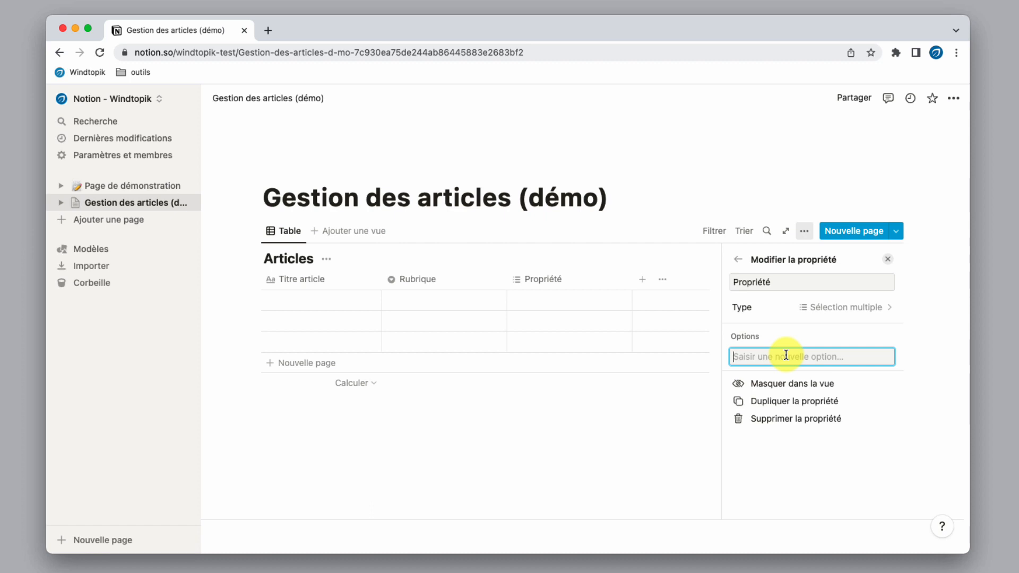
{"action": "type", "text": "Google Workspa"}
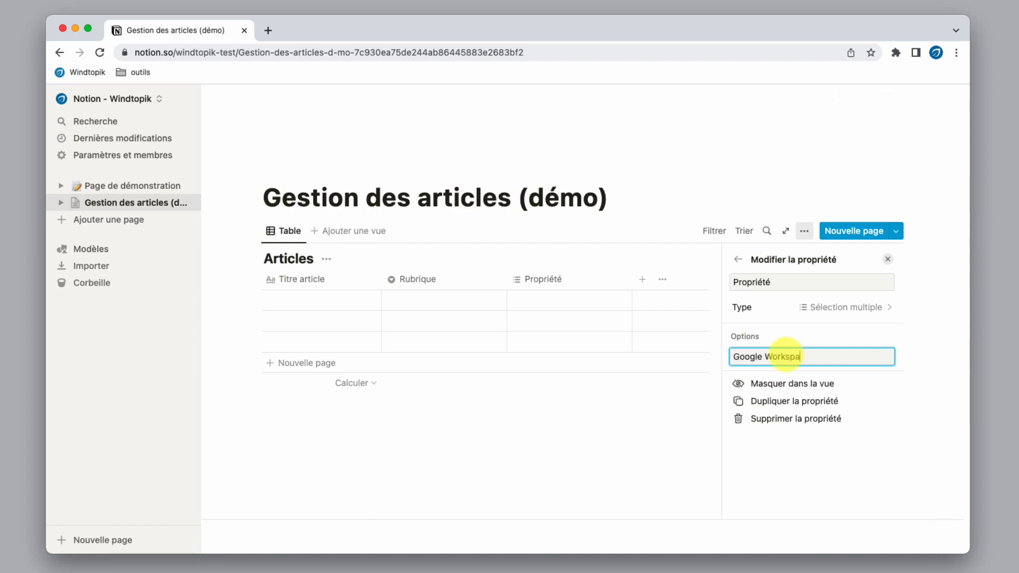
{"action": "type", "text": "ce"}
{"action": "key", "text": "Return"}
{"action": "type", "text": "Notion"}
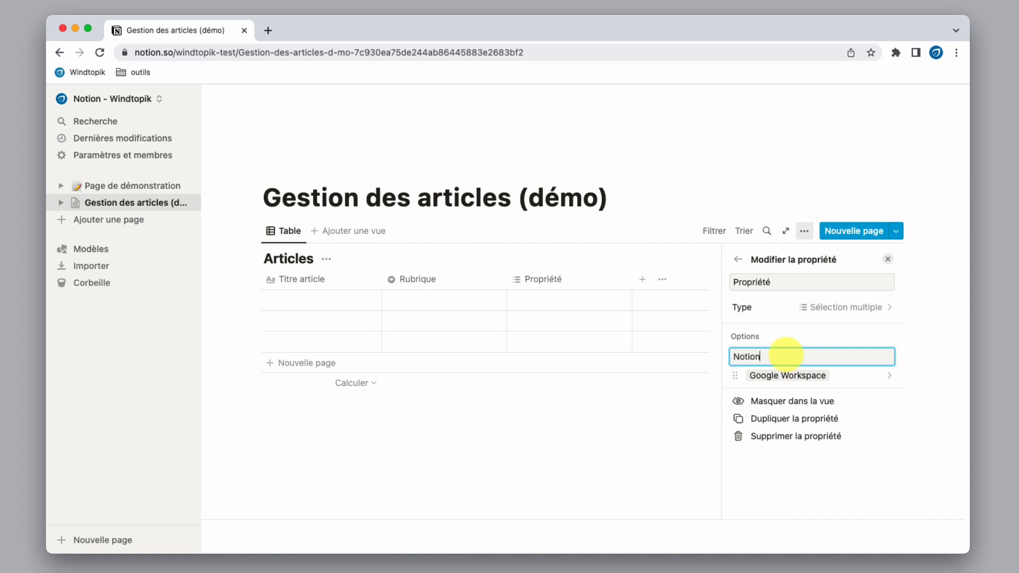
{"action": "key", "text": "Return"}
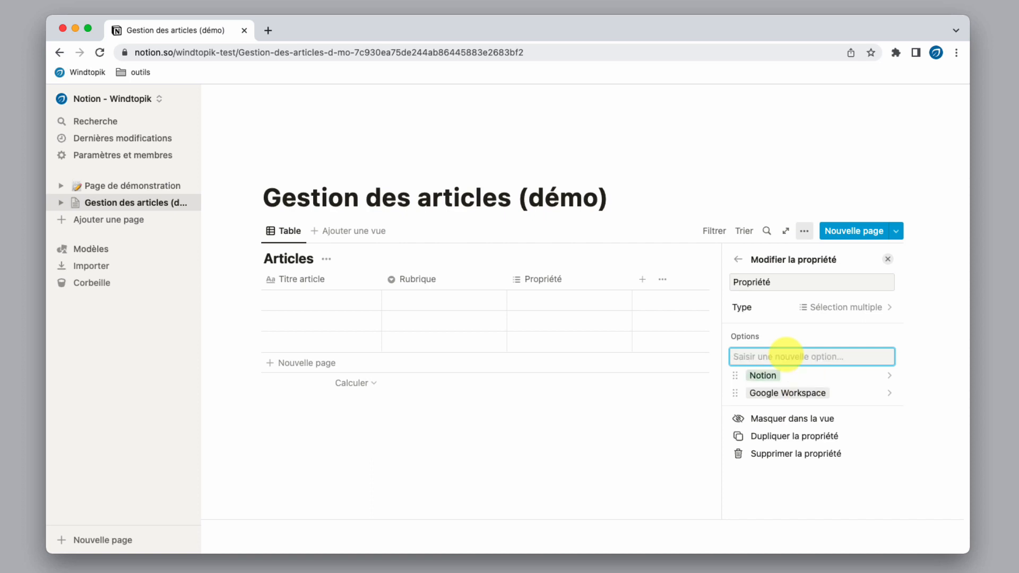
Step: Add the options "Lifestyle", "Productivité", "Santé" and "Pédagogie" to the multi-select property
{"action": "type", "text": "Lifestyle"}
{"action": "key", "text": "Return"}
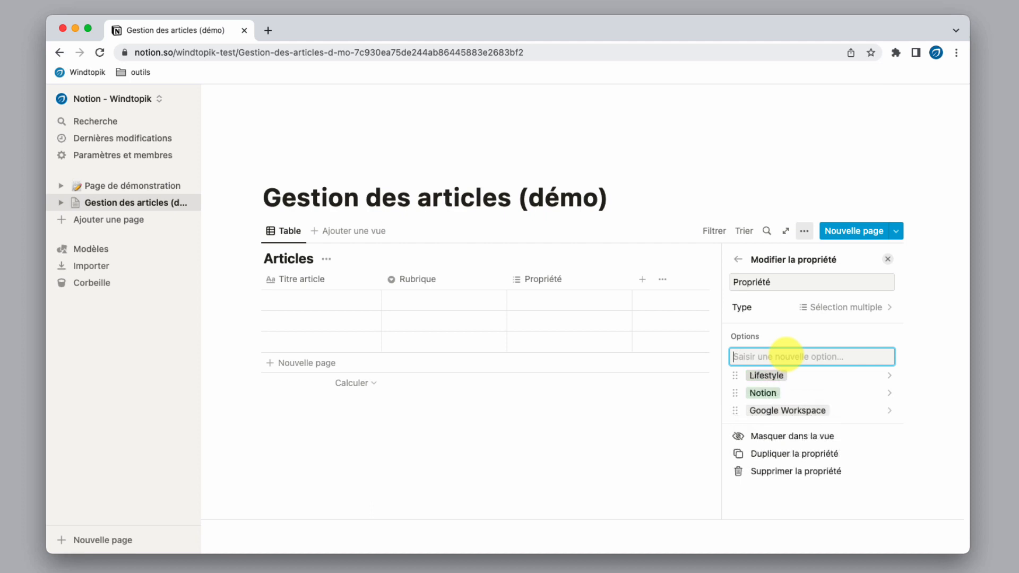
{"action": "type", "text": "Productivité"}
{"action": "key", "text": "Return"}
{"action": "type", "text": "Santé"}
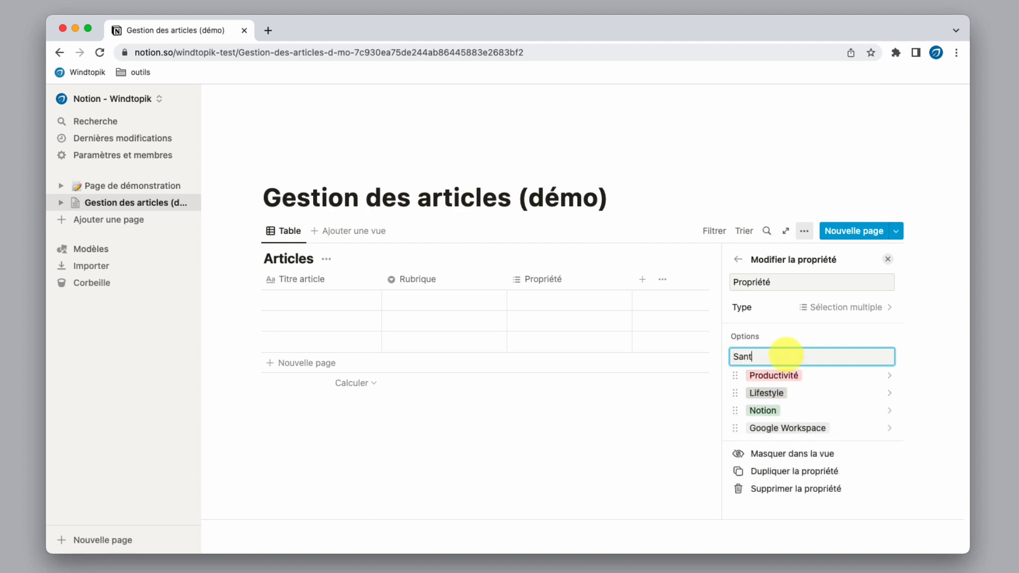
{"action": "key", "text": "Return"}
{"action": "type", "text": "Péd"}
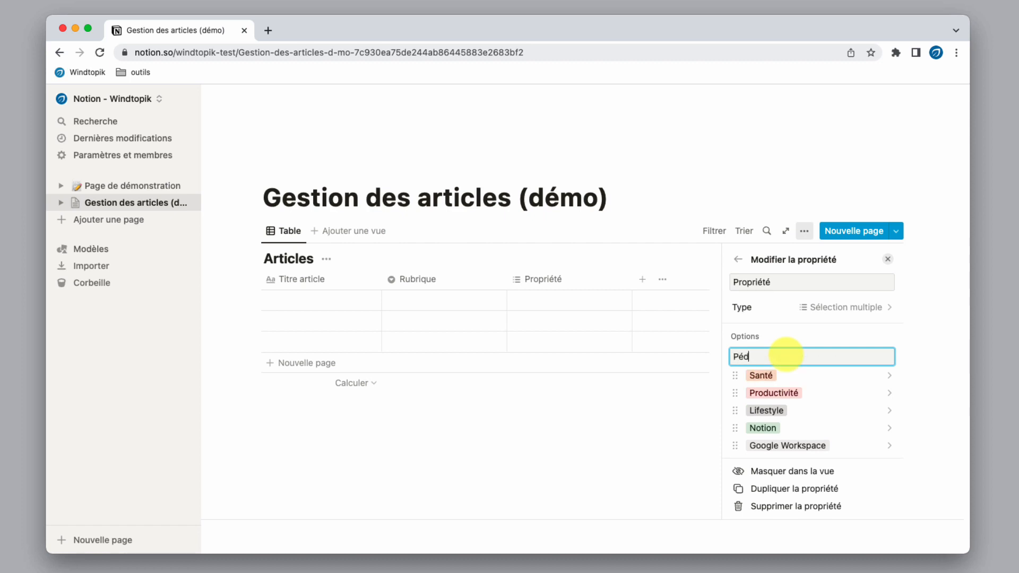
{"action": "type", "text": "agogie"}
{"action": "key", "text": "Return"}
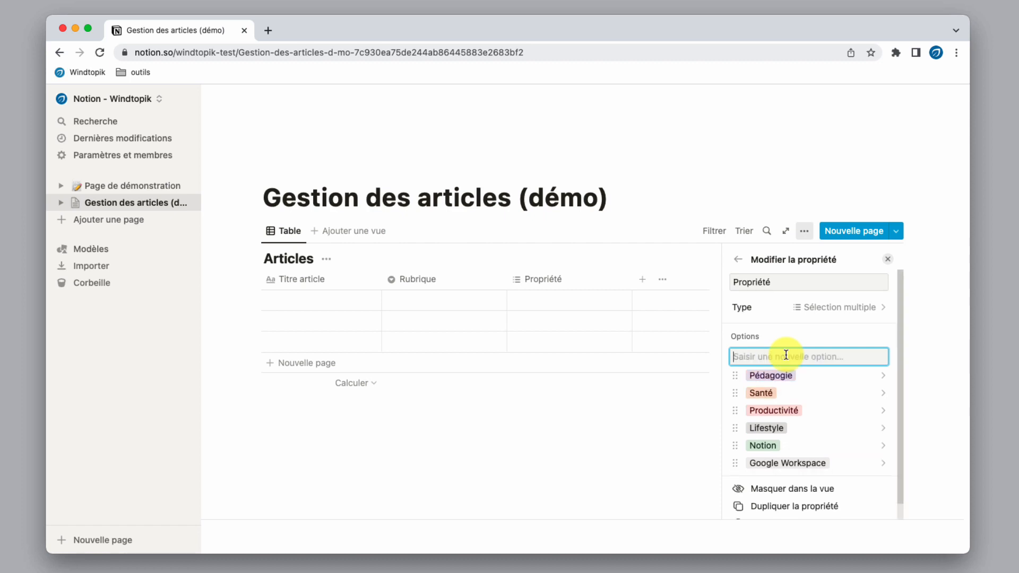
Step: Add a new property after the multi-select property and set its type to Sélection
{"action": "left_click", "coordinate": [643, 286]}
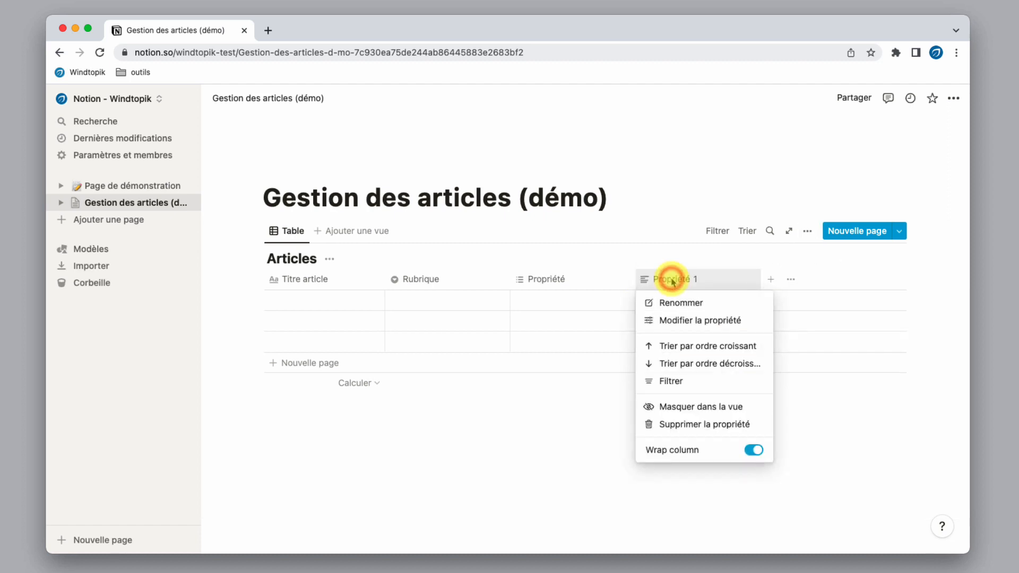
{"action": "left_click", "coordinate": [680, 324]}
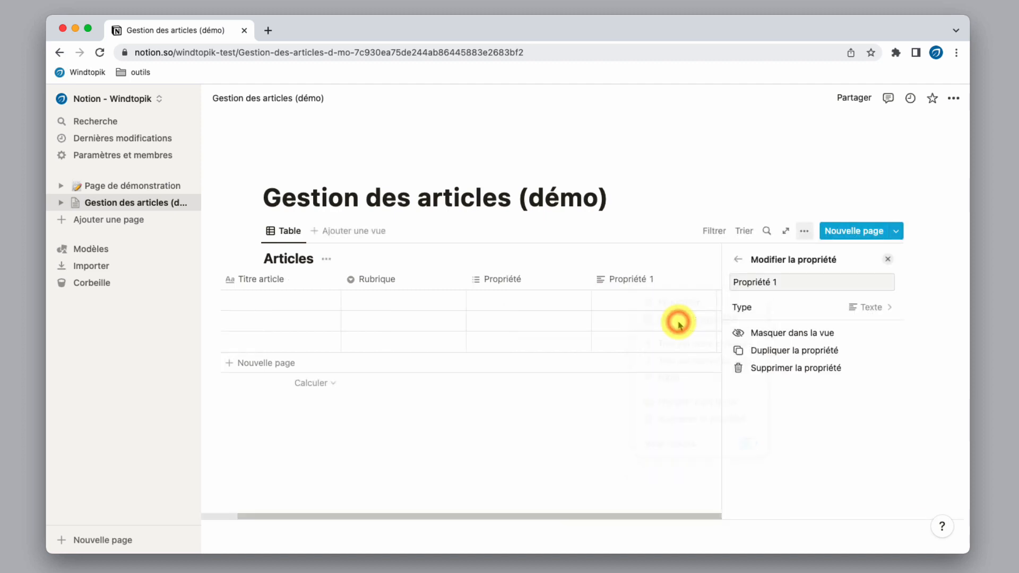
{"action": "left_click", "coordinate": [805, 306]}
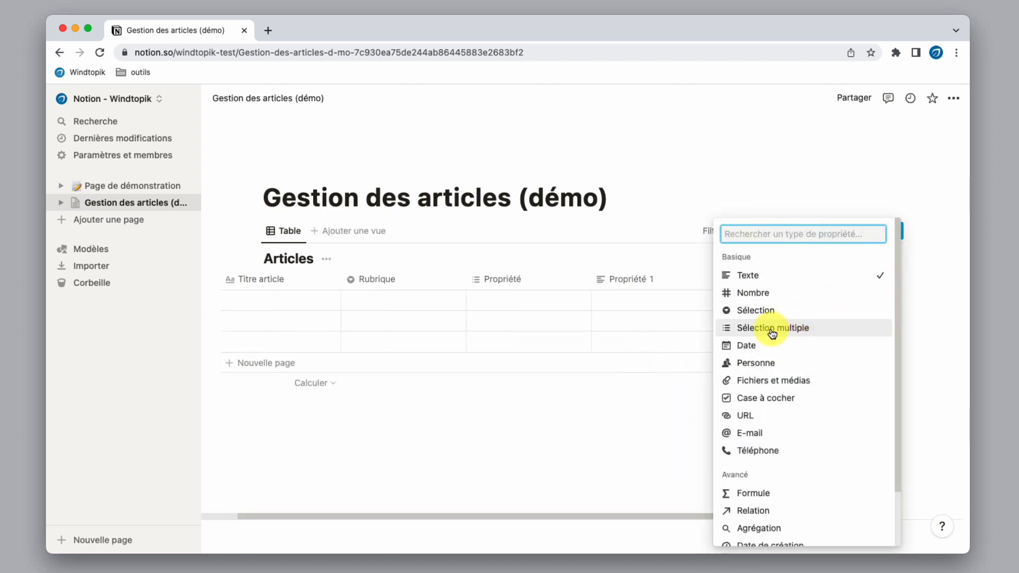
{"action": "left_click", "coordinate": [768, 311]}
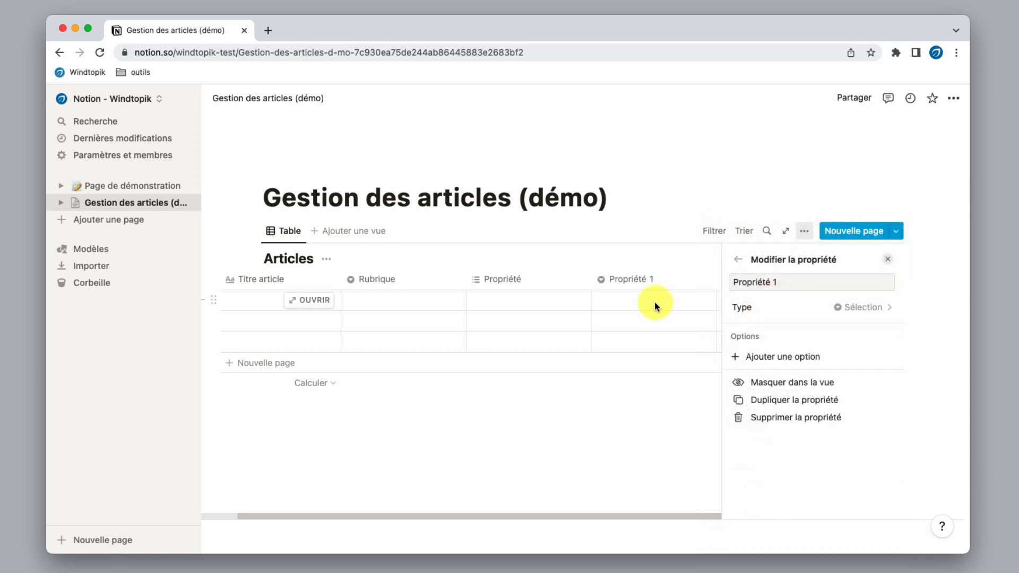
Step: Add the options "A rédiger", "En cours" and "Publié" to the new Sélection property
{"action": "left_click", "coordinate": [779, 362]}
{"action": "type", "text": "A "}
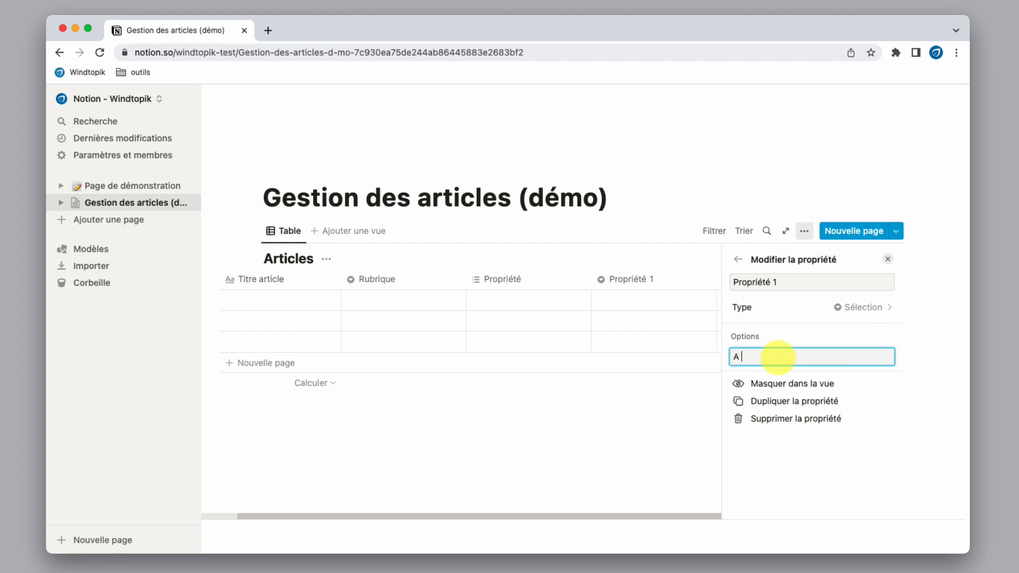
{"action": "type", "text": "rédiger"}
{"action": "key", "text": "Return"}
{"action": "type", "text": "En cou"}
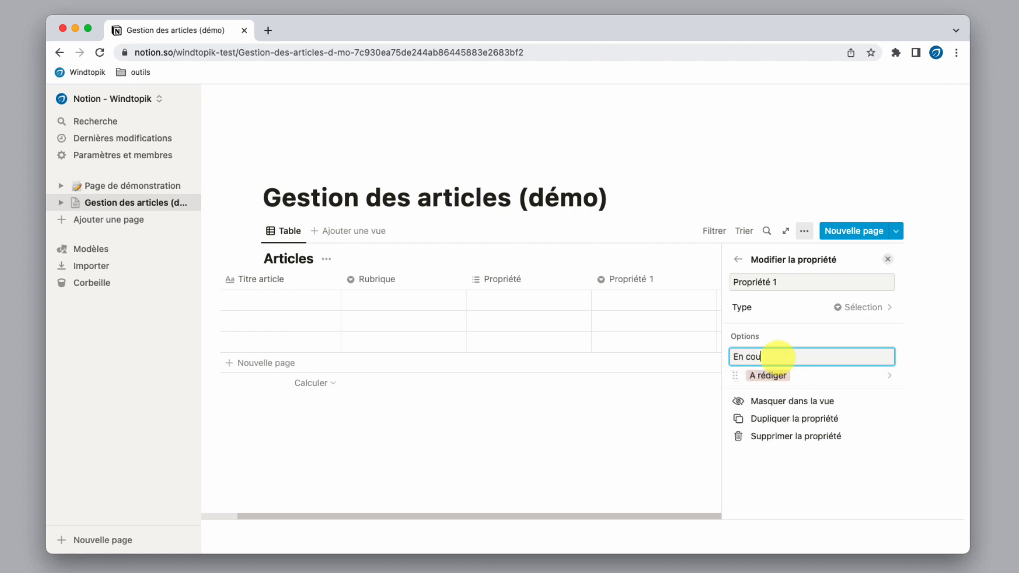
{"action": "type", "text": "rs"}
{"action": "key", "text": "Return"}
{"action": "type", "text": "Pu"}
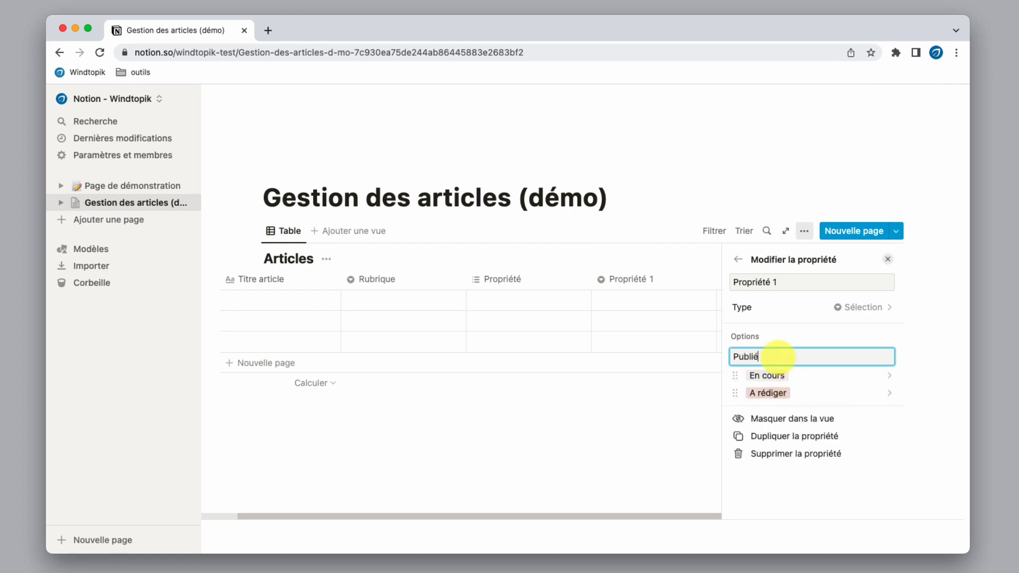
{"action": "type", "text": "blié"}
{"action": "key", "text": "Return"}
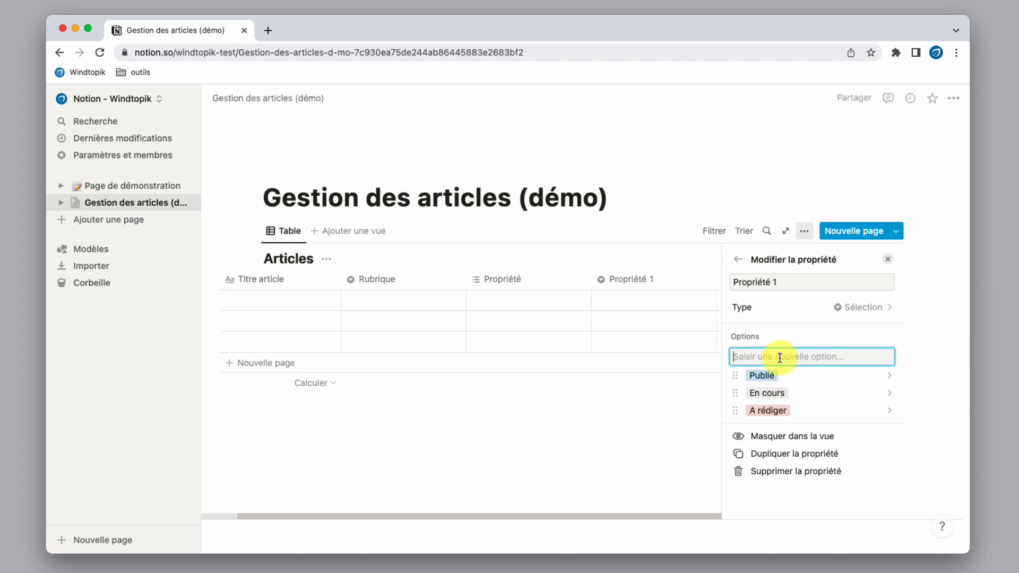
Step: Set the option colours to Rouge for A rédiger, Jaune for En cours and Vert for Publié
{"action": "left_click", "coordinate": [814, 412]}
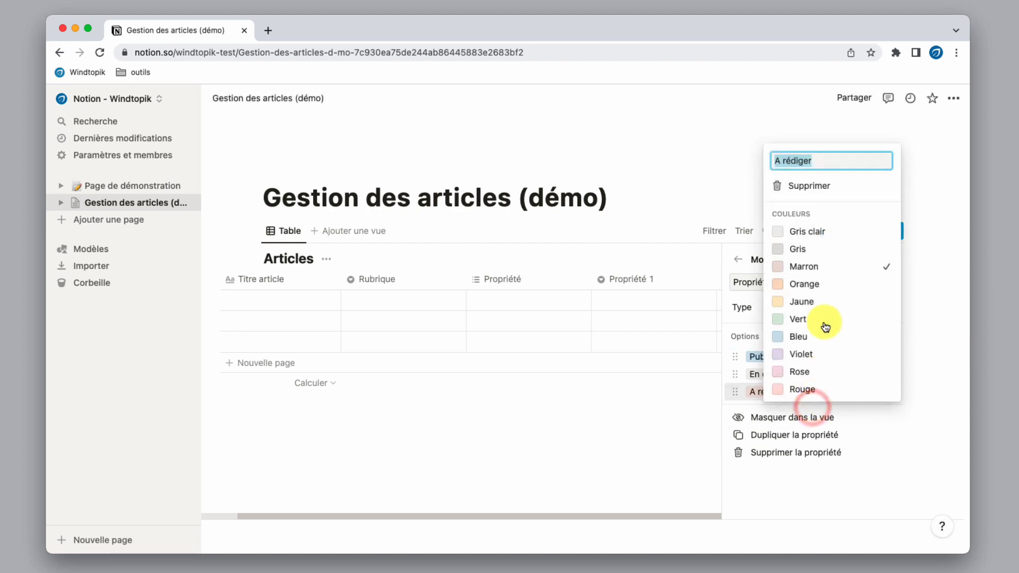
{"action": "left_click", "coordinate": [811, 391]}
{"action": "key", "text": "Escape"}
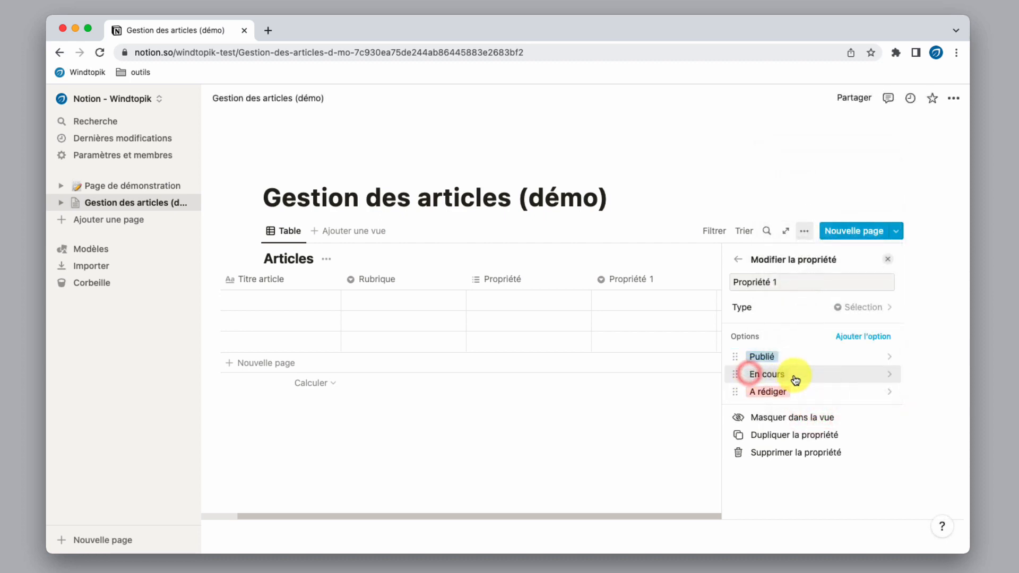
{"action": "left_click", "coordinate": [794, 374]}
{"action": "left_click", "coordinate": [833, 265]}
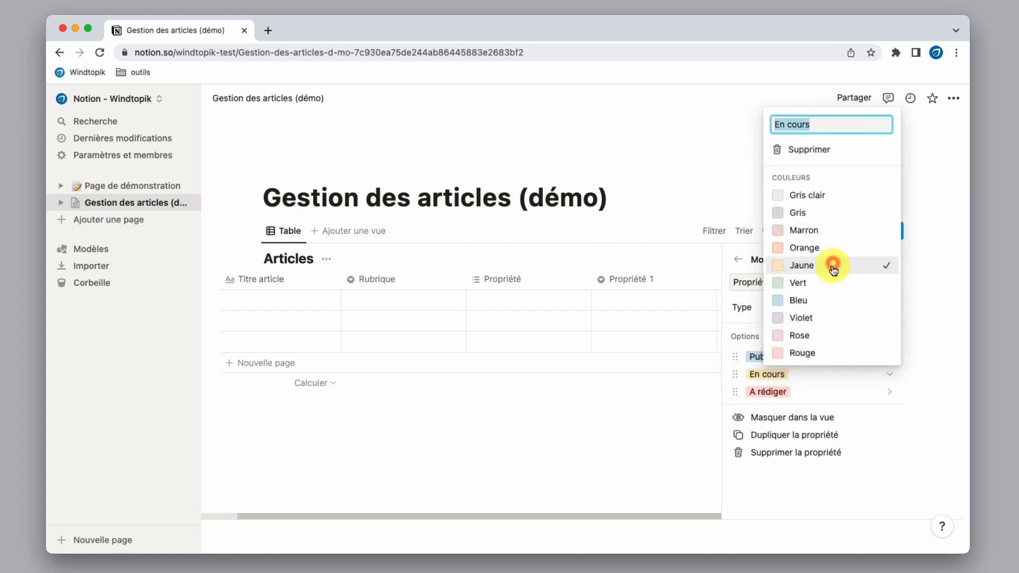
{"action": "left_click", "coordinate": [755, 354]}
{"action": "left_click", "coordinate": [796, 360]}
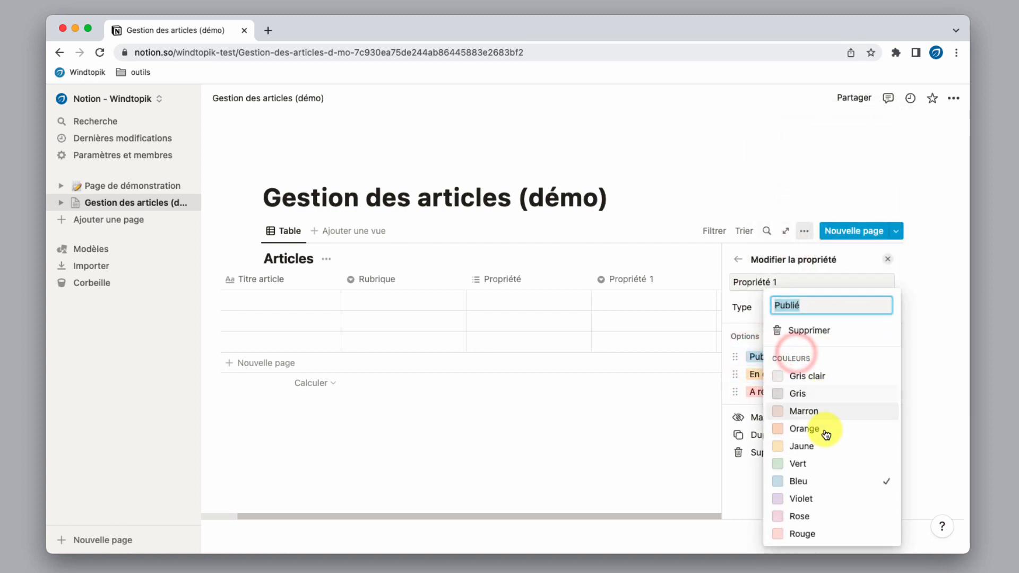
{"action": "left_click", "coordinate": [823, 463]}
{"action": "left_click", "coordinate": [671, 405]}
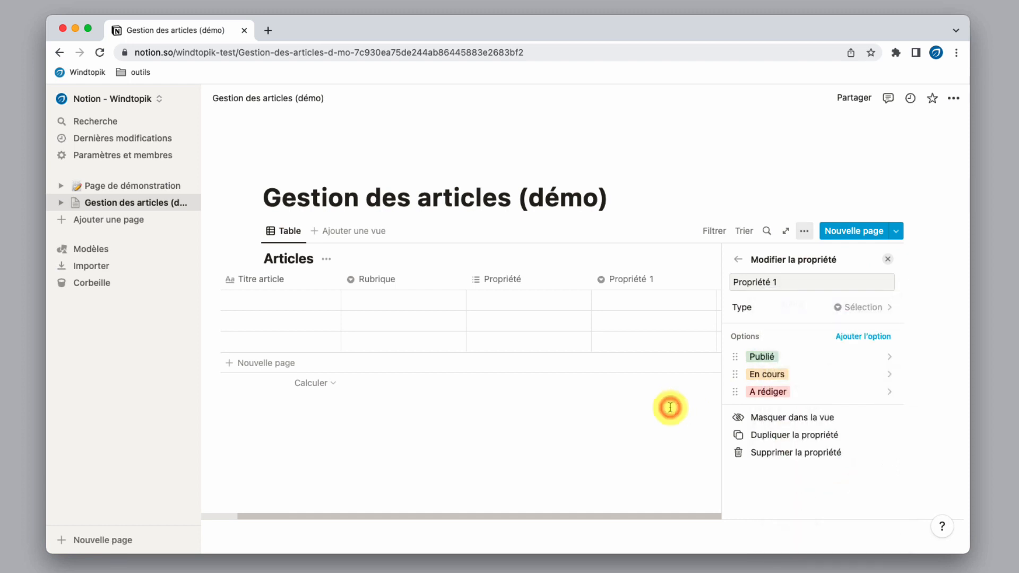
Step: Rename the property with the publishing stage options as "Statut"
{"action": "left_click", "coordinate": [778, 282]}
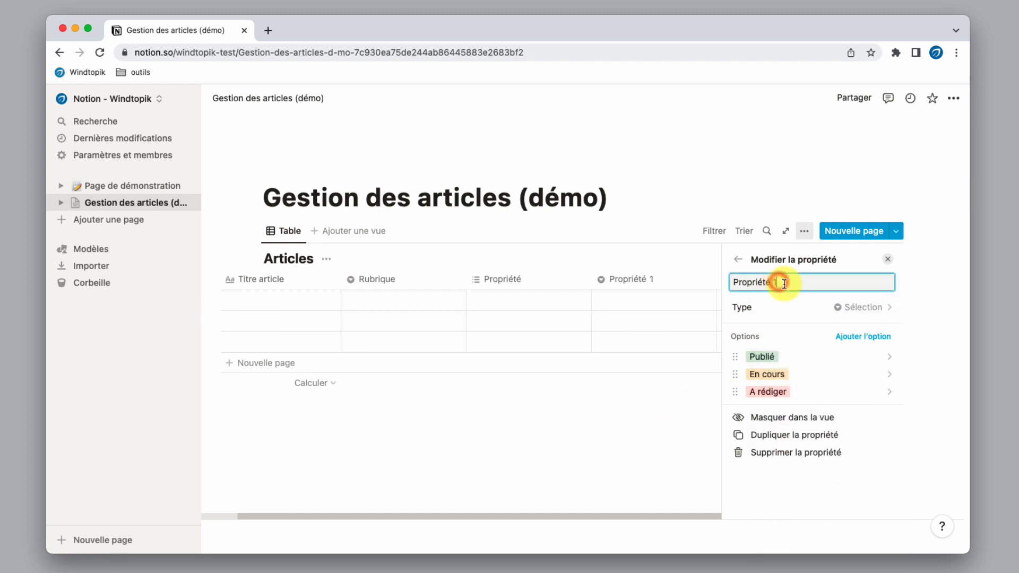
{"action": "left_click", "coordinate": [712, 282]}
{"action": "left_click", "coordinate": [713, 286]}
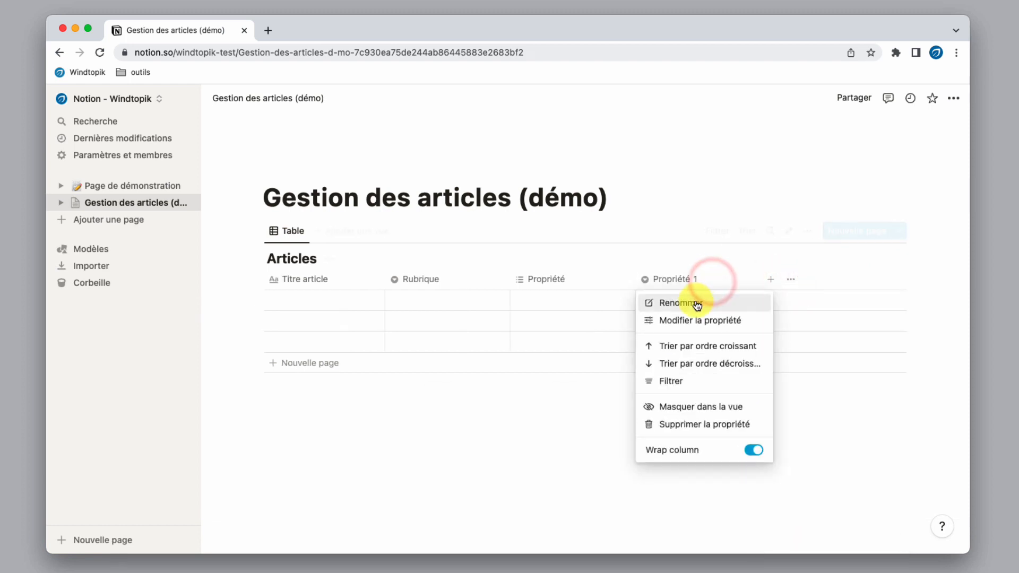
{"action": "left_click", "coordinate": [695, 301]}
{"action": "type", "text": "Statut"}
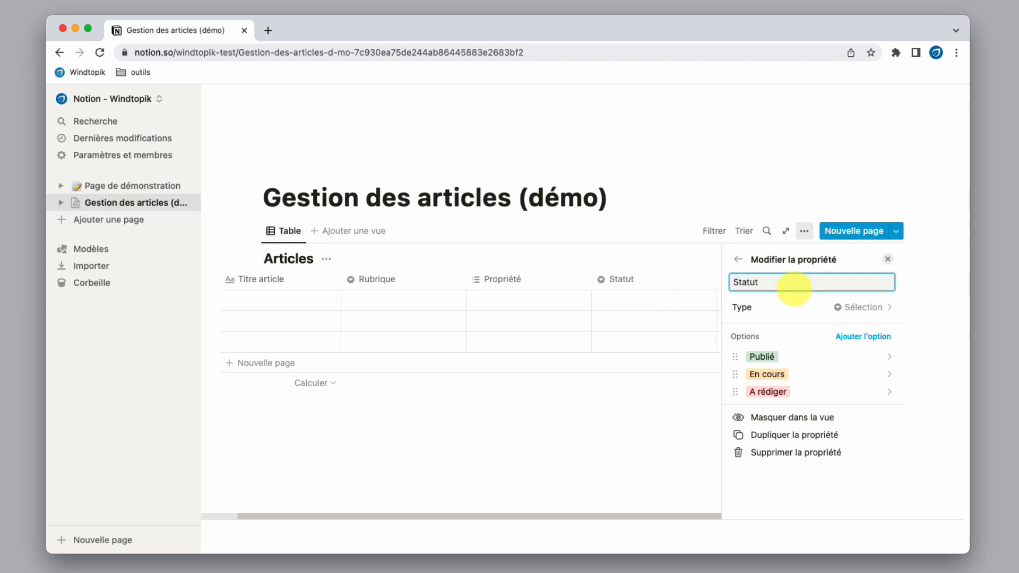
{"action": "left_click", "coordinate": [600, 417]}
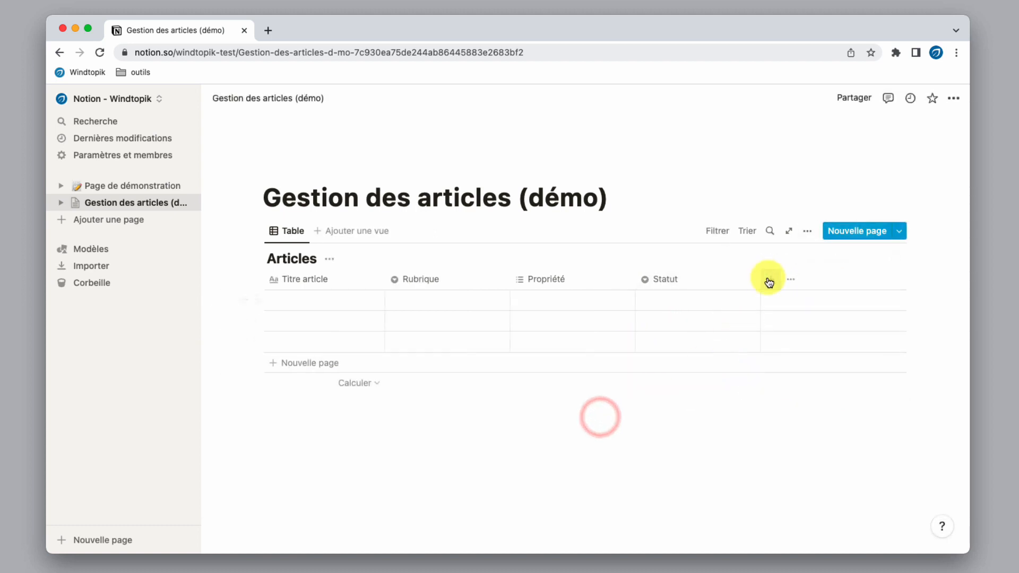
Step: Add a Date property named "Date de publication" after Statut
{"action": "left_click", "coordinate": [770, 286]}
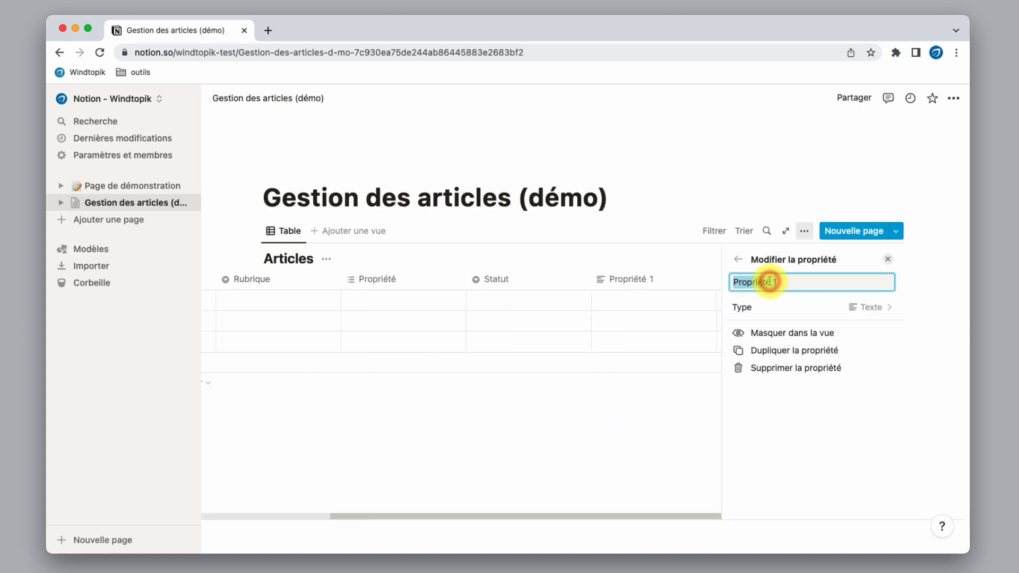
{"action": "left_click", "coordinate": [803, 312]}
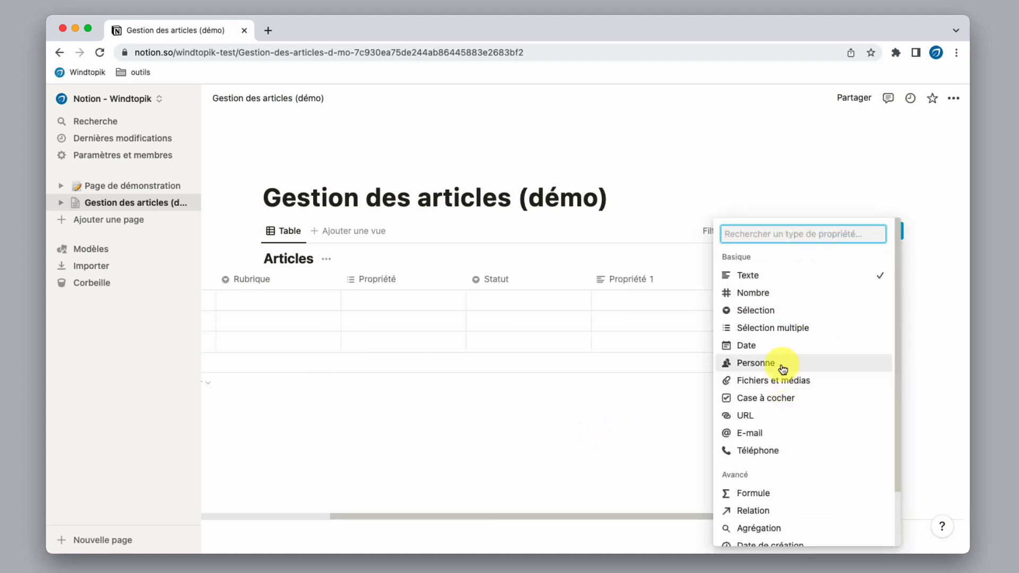
{"action": "left_click", "coordinate": [780, 346]}
{"action": "left_click_drag", "start_coordinate": [782, 280], "coordinate": [728, 280]}
{"action": "type", "text": "Da"}
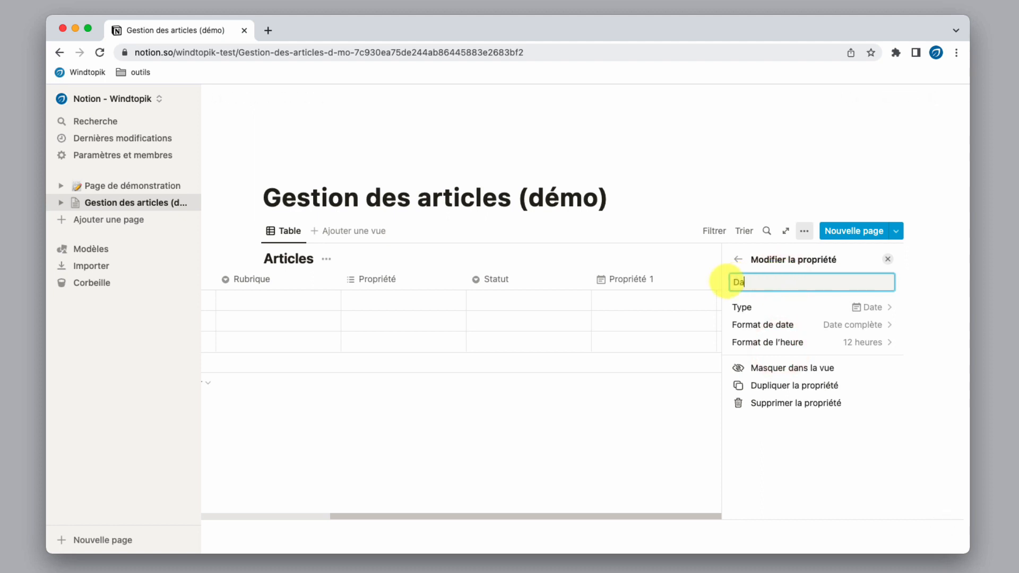
{"action": "type", "text": "te de publication"}
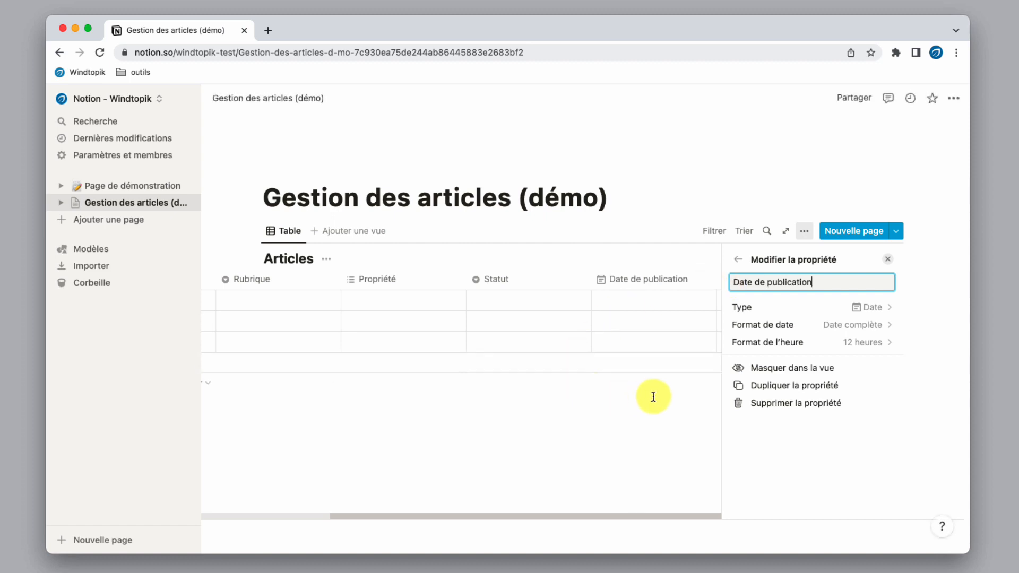
{"action": "left_click", "coordinate": [580, 329]}
Step: Add a URL property named "Lien article" after Date de publication
{"action": "left_click", "coordinate": [879, 281]}
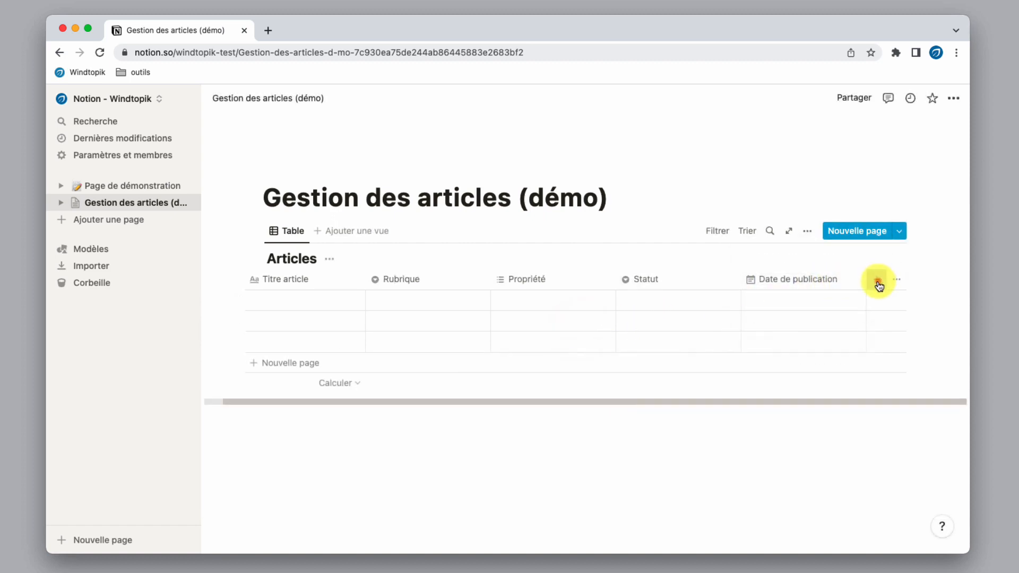
{"action": "type", "text": "Lien article"}
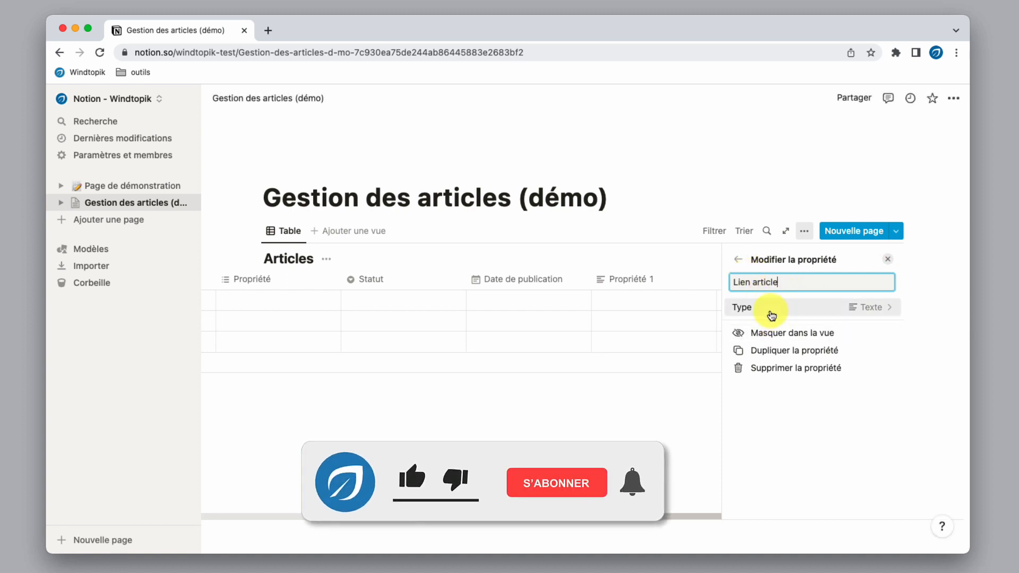
{"action": "left_click", "coordinate": [771, 315]}
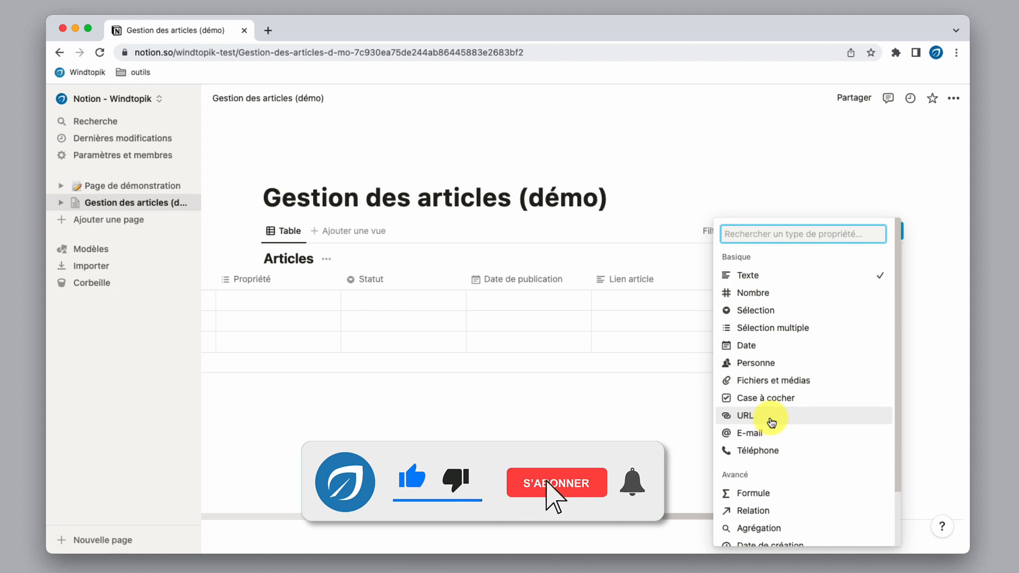
{"action": "left_click", "coordinate": [771, 422]}
{"action": "left_click", "coordinate": [890, 260]}
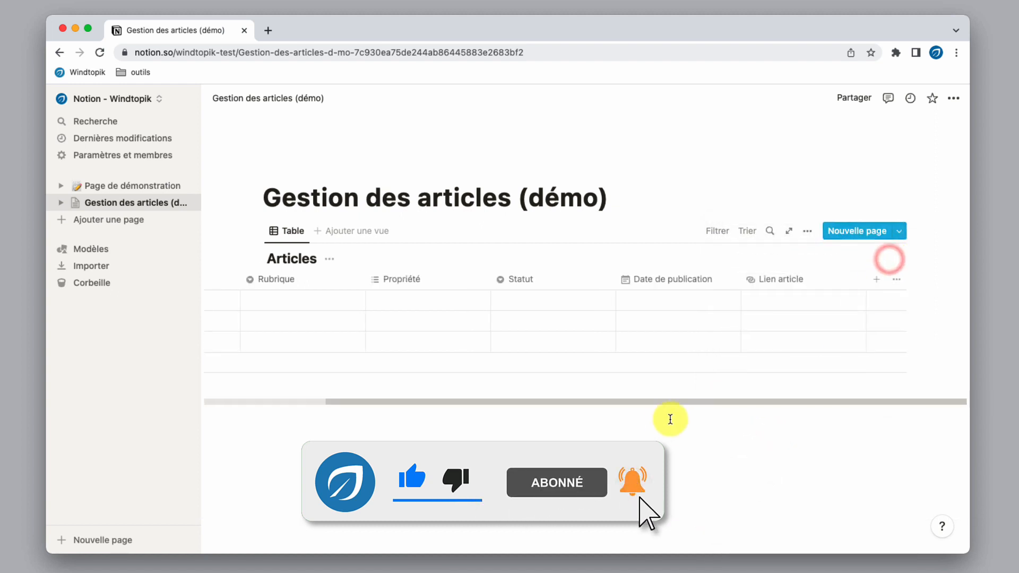
Step: Enter "Créer et configurer une BDD avec Notion" as the title of the first article
{"action": "left_click_drag", "start_coordinate": [556, 402], "coordinate": [391, 398]}
{"action": "left_click", "coordinate": [303, 301]}
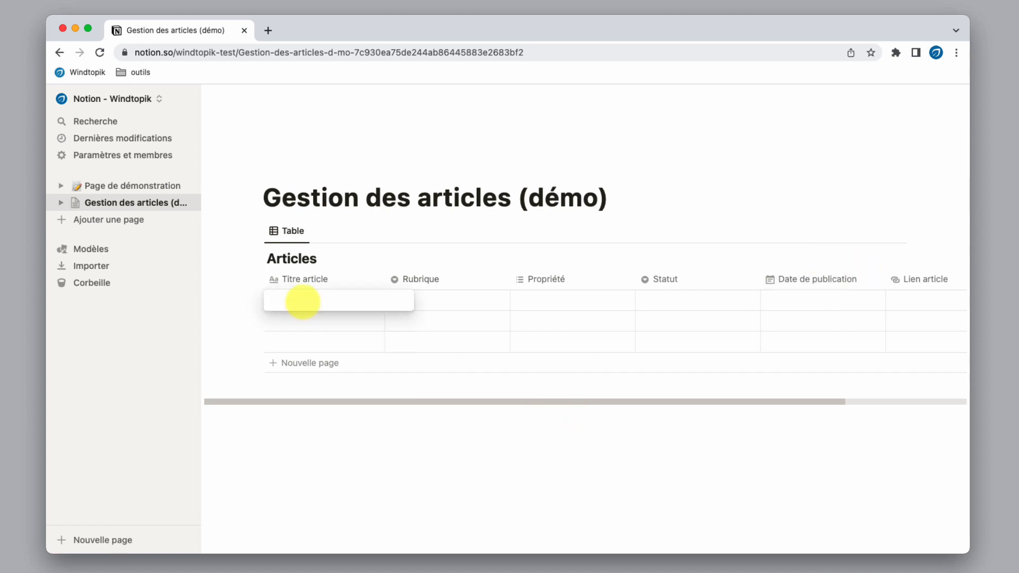
{"action": "type", "text": "Créer et configurer une BDD ave"}
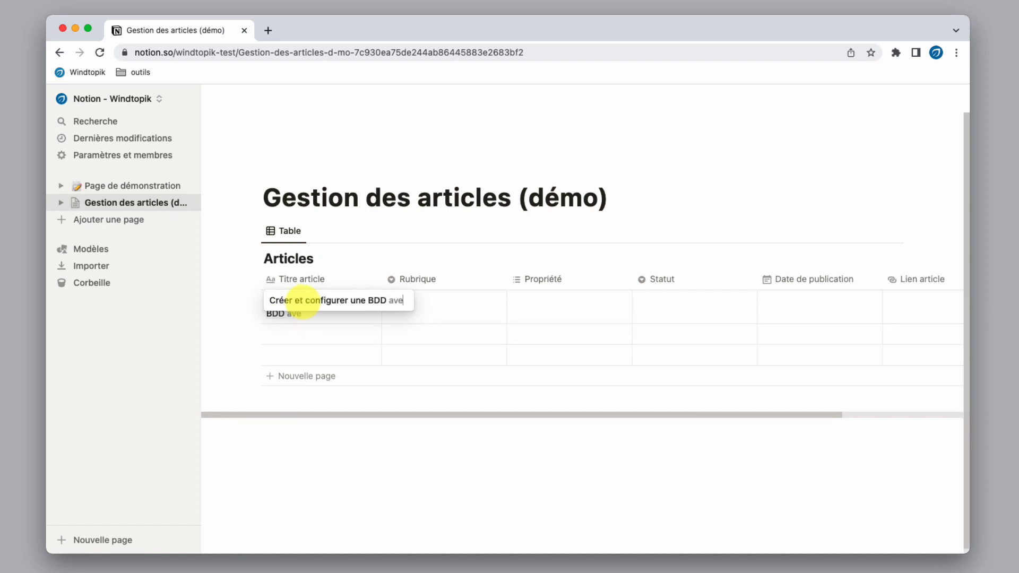
{"action": "type", "text": "c Notion"}
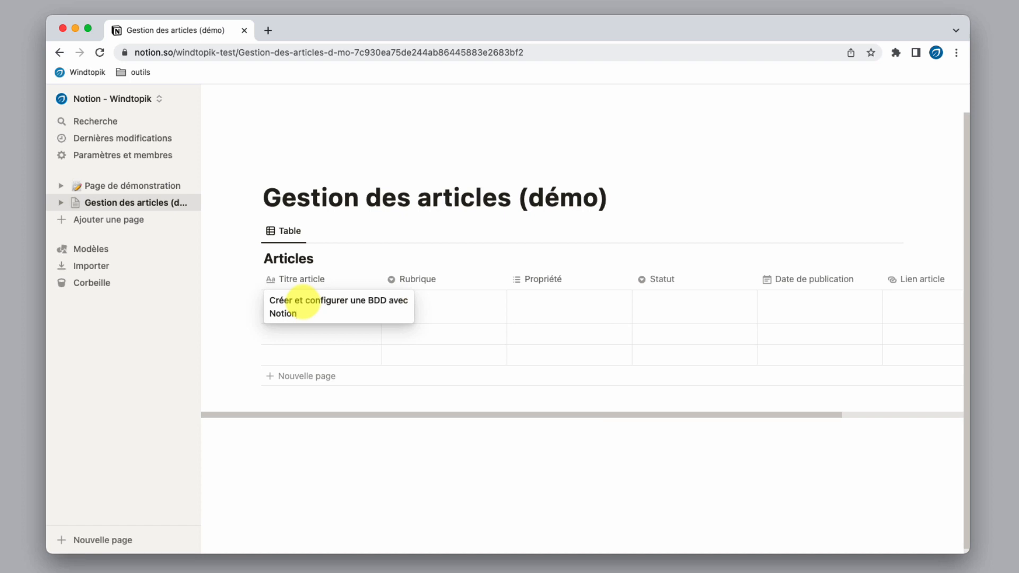
{"action": "key", "text": "Return"}
Step: Set the first article's Rubrique to Technologie
{"action": "key", "text": "Up"}
{"action": "key", "text": "Right"}
{"action": "key", "text": "Return"}
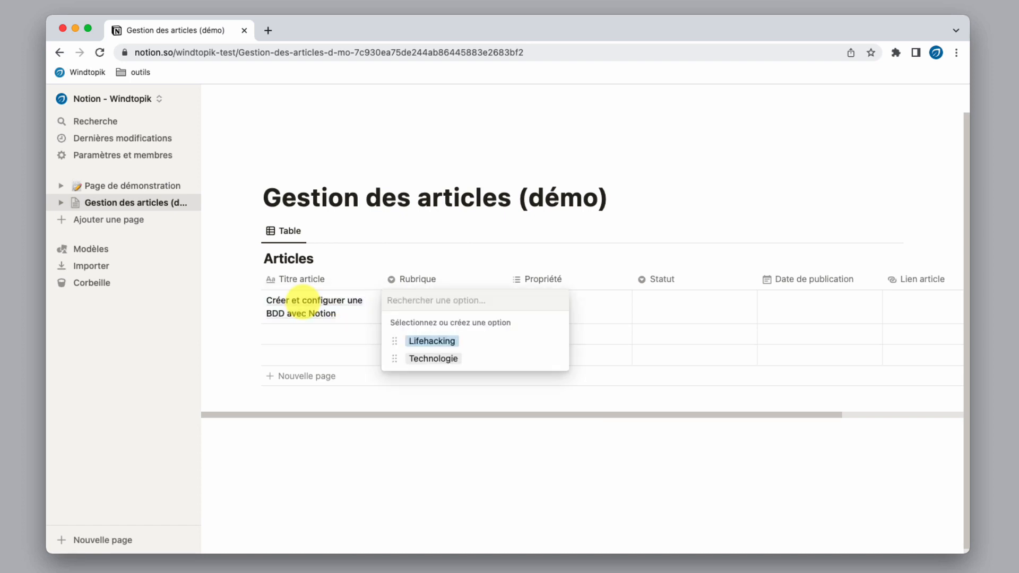
{"action": "key", "text": "Down"}
{"action": "key", "text": "Down"}
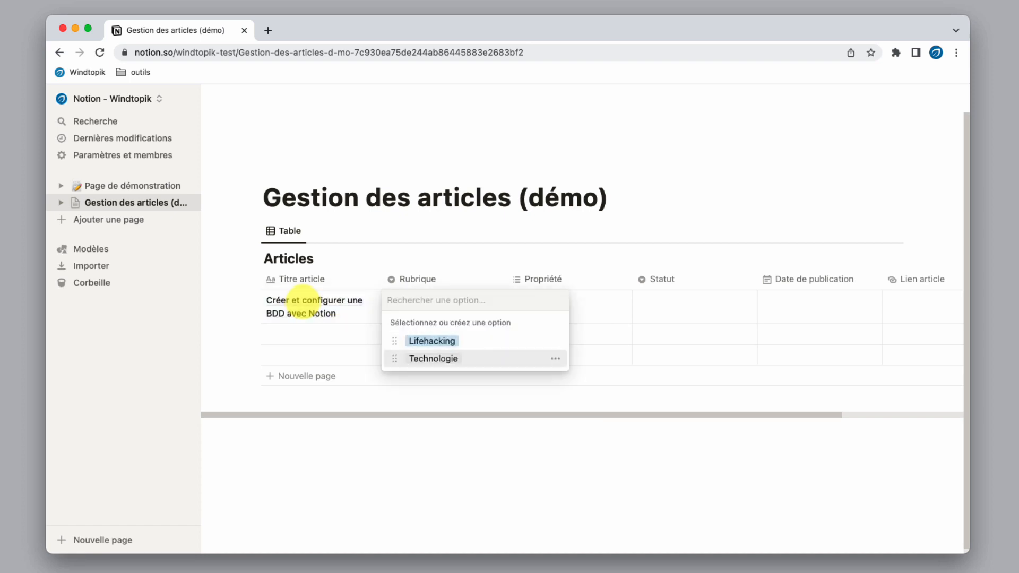
{"action": "key", "text": "Return"}
Step: Assign the Notion and Productivité options to the first article's Propriété
{"action": "key", "text": "Up"}
{"action": "key", "text": "Right"}
{"action": "key", "text": "Return"}
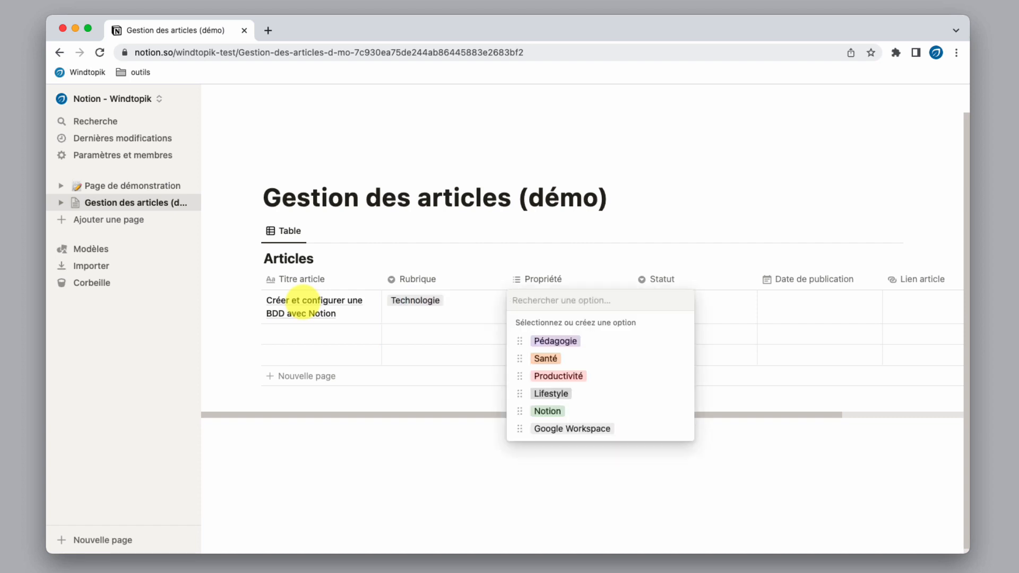
{"action": "key", "text": "Down"}
{"action": "key", "text": "Down"}
{"action": "key", "text": "Down"}
{"action": "key", "text": "Down"}
{"action": "key", "text": "Down"}
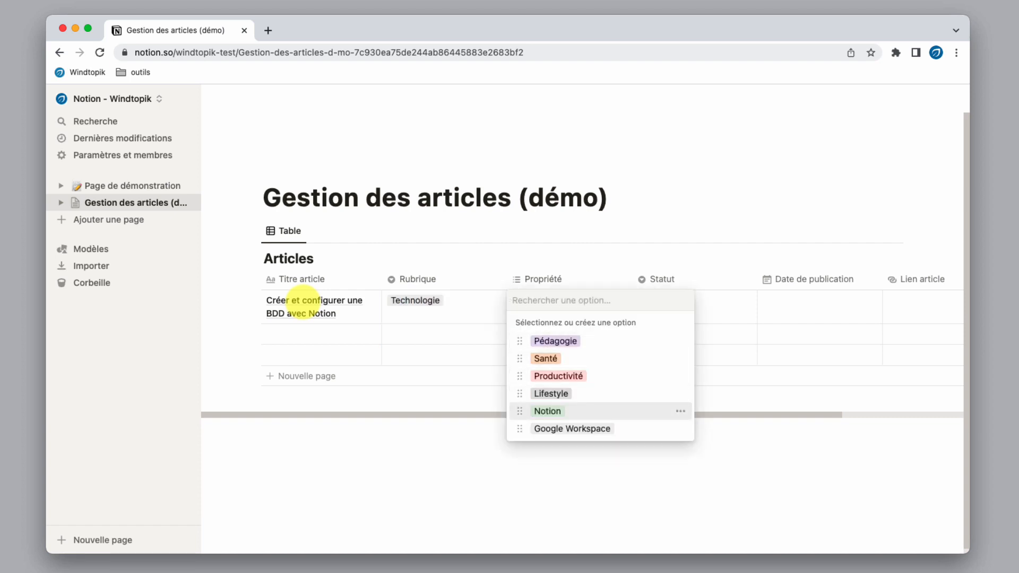
{"action": "key", "text": "Return"}
{"action": "key", "text": "Up"}
{"action": "key", "text": "Up"}
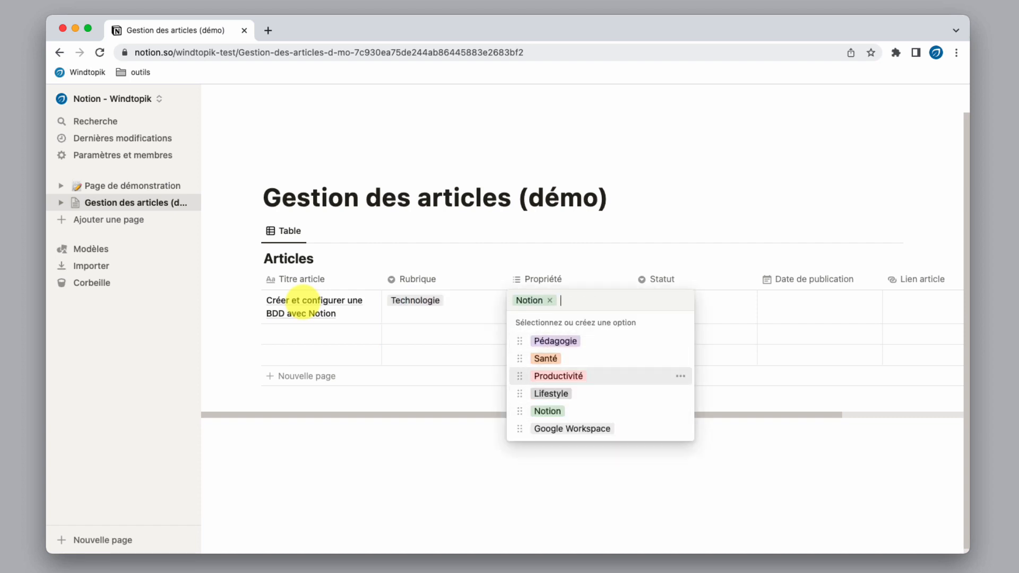
{"action": "key", "text": "Return"}
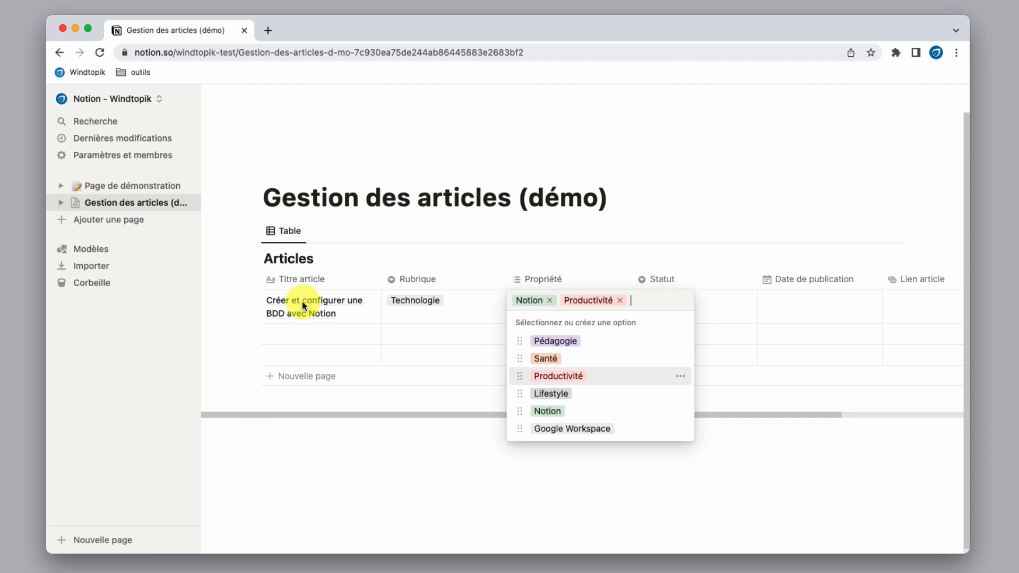
{"action": "key", "text": "Escape"}
Step: Set the first article's Statut to A rédiger and its Date de publication to 7 avr. 2022 with end date 13 avr. 2022
{"action": "left_click", "coordinate": [698, 303]}
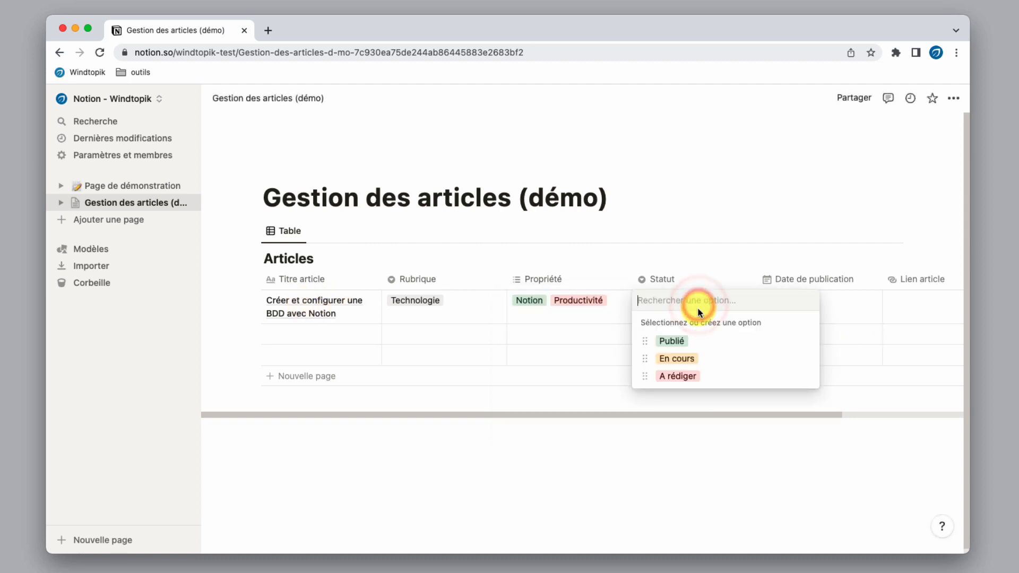
{"action": "left_click", "coordinate": [704, 382]}
{"action": "left_click", "coordinate": [808, 304]}
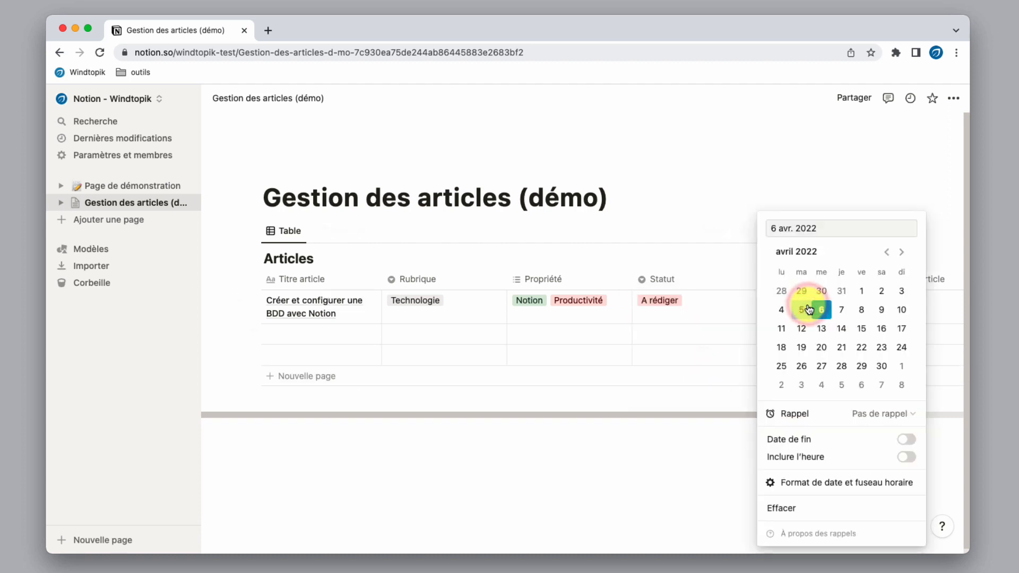
{"action": "left_click", "coordinate": [824, 331]}
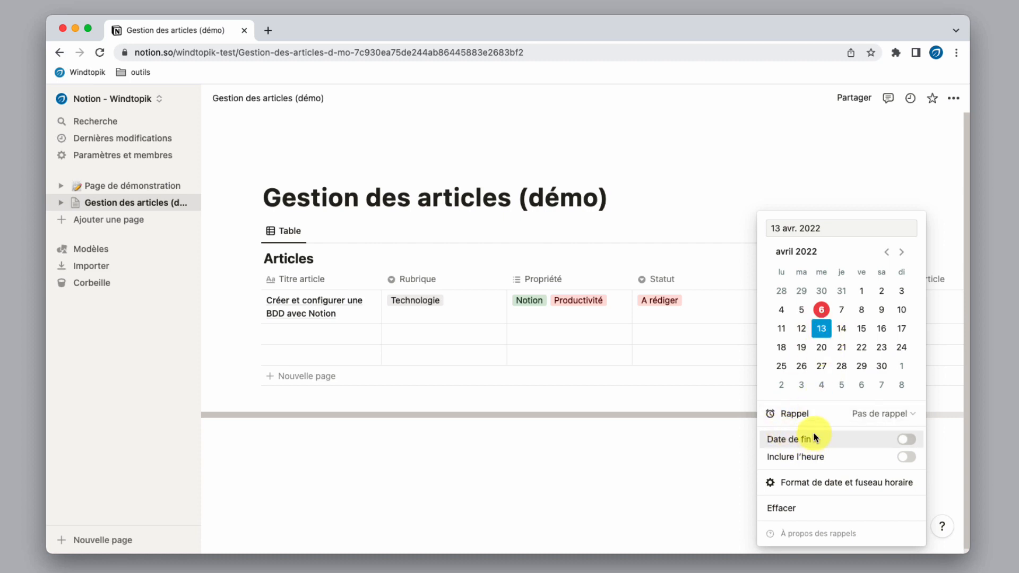
{"action": "left_click", "coordinate": [843, 311]}
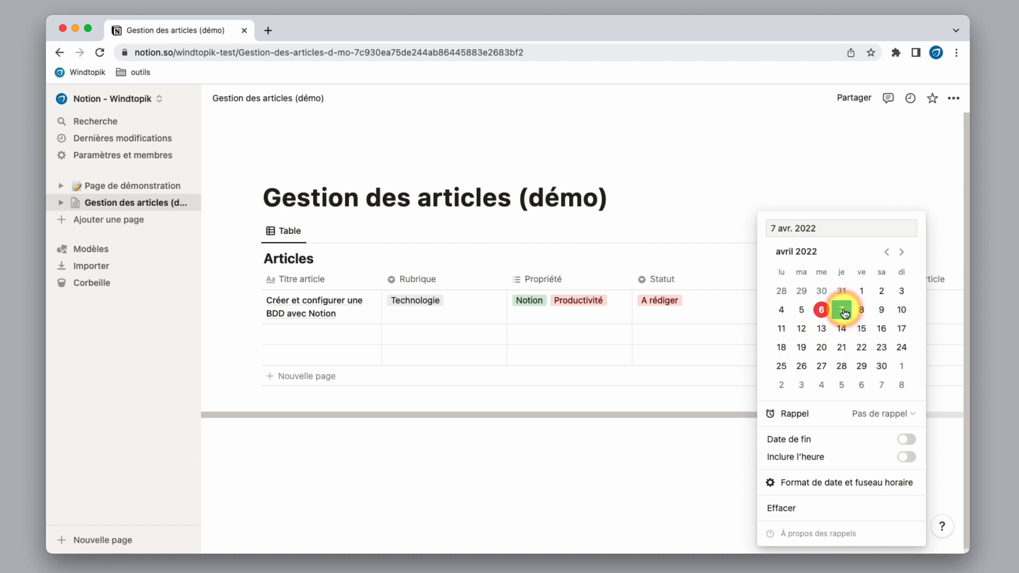
{"action": "left_click", "coordinate": [907, 441]}
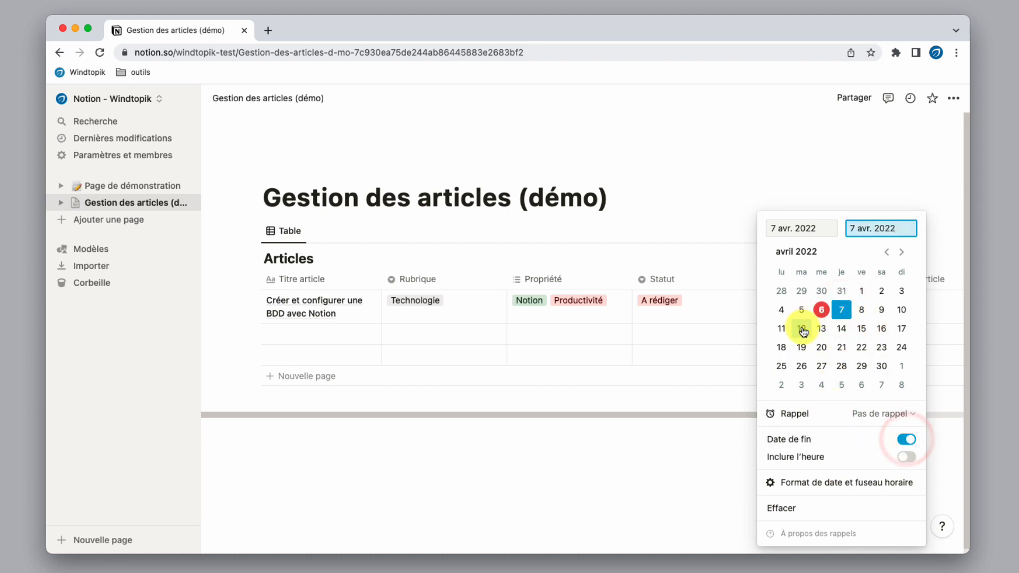
{"action": "left_click", "coordinate": [822, 330]}
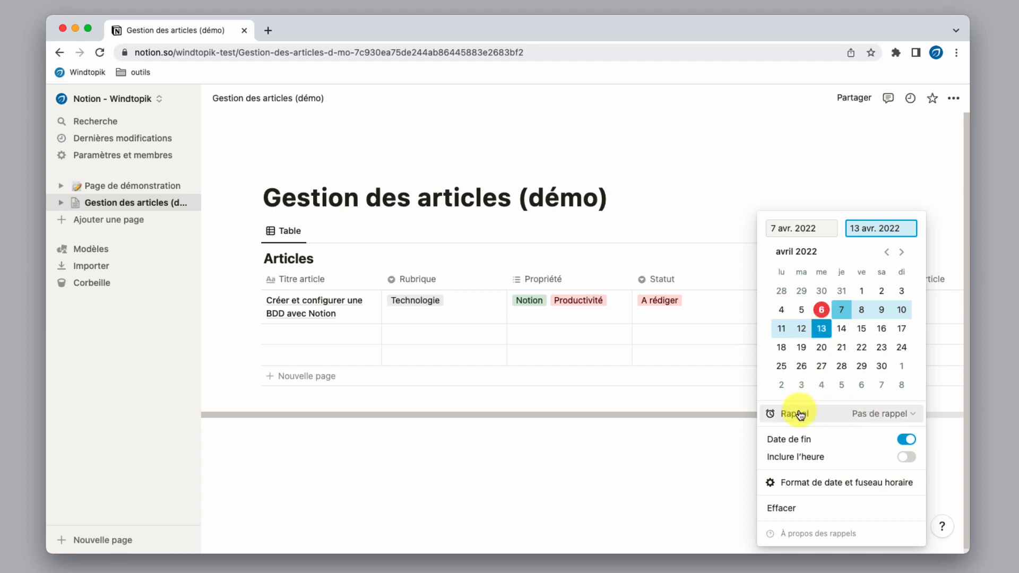
Step: Add a reminder to the first article's publication date for 2 jours avant (09:00)
{"action": "left_click", "coordinate": [903, 419]}
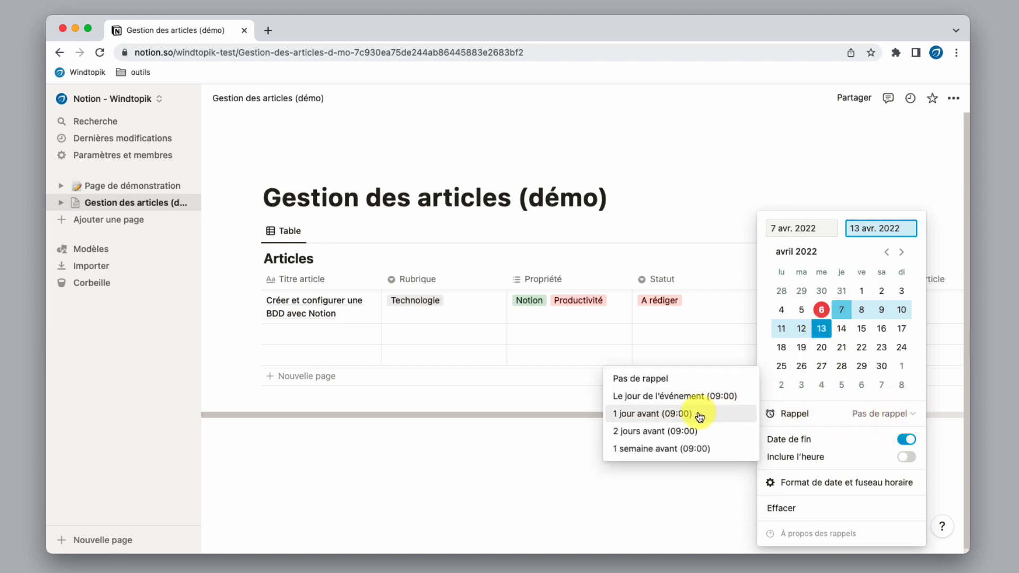
{"action": "left_click", "coordinate": [703, 433]}
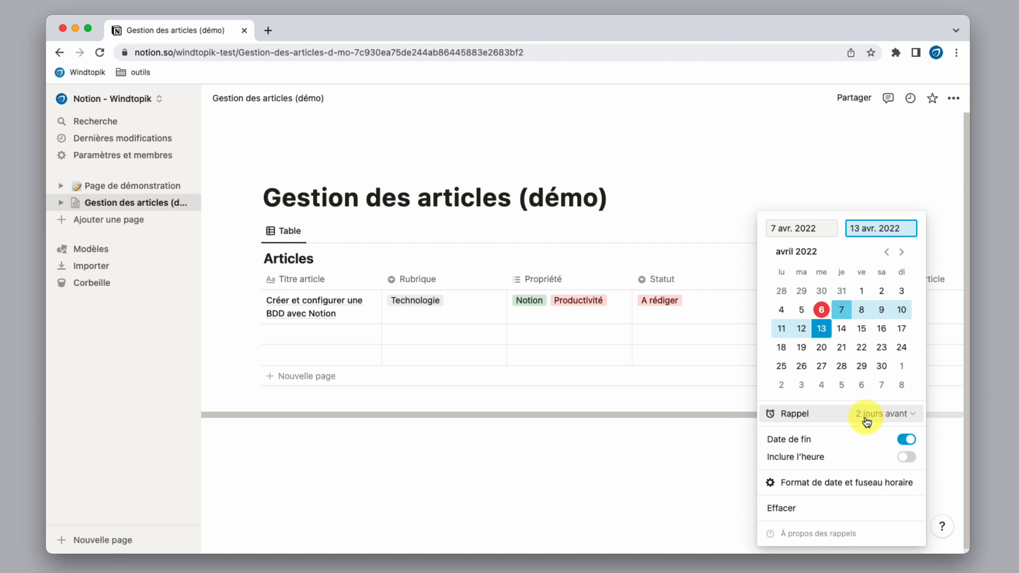
{"action": "key", "text": "Escape"}
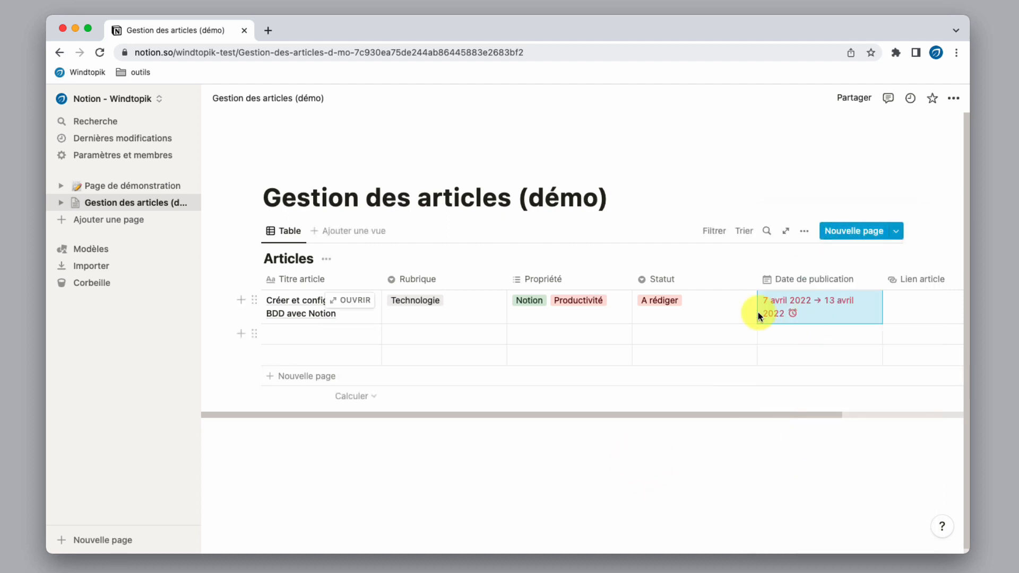
{"action": "mouse_move", "coordinate": [546, 412]}
{"action": "left_mouse_down"}
{"action": "mouse_move", "coordinate": [644, 415]}
{"action": "mouse_move", "coordinate": [518, 414]}
{"action": "mouse_move", "coordinate": [571, 414]}
{"action": "mouse_move", "coordinate": [560, 415]}
{"action": "left_mouse_up"}
{"action": "scroll", "coordinate": [578, 356], "scroll_direction": "left", "scroll_amount": 1}
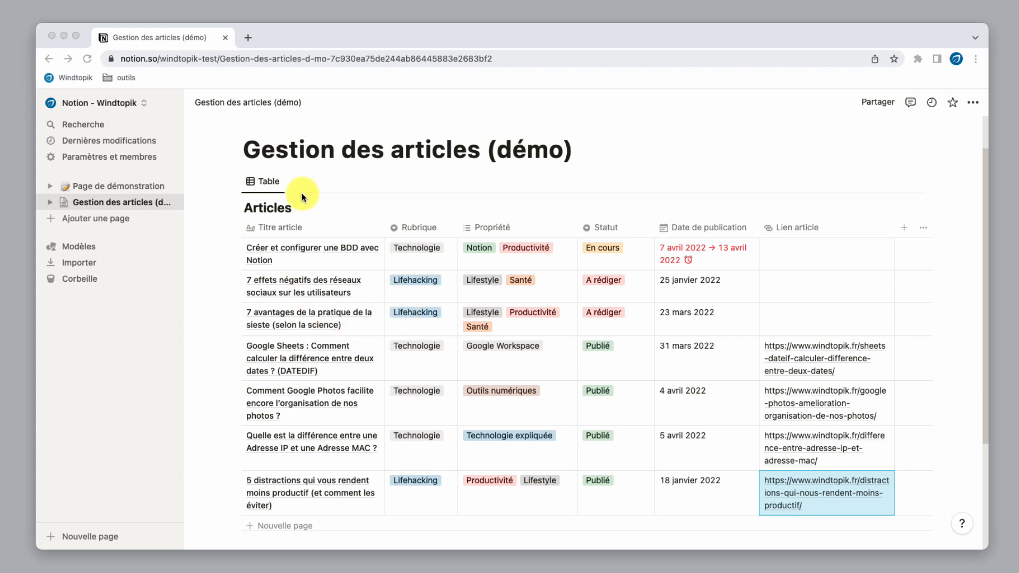
Step: Add a new Kanban view of the Articles database and name it "Kanban"
{"action": "left_click", "coordinate": [269, 183]}
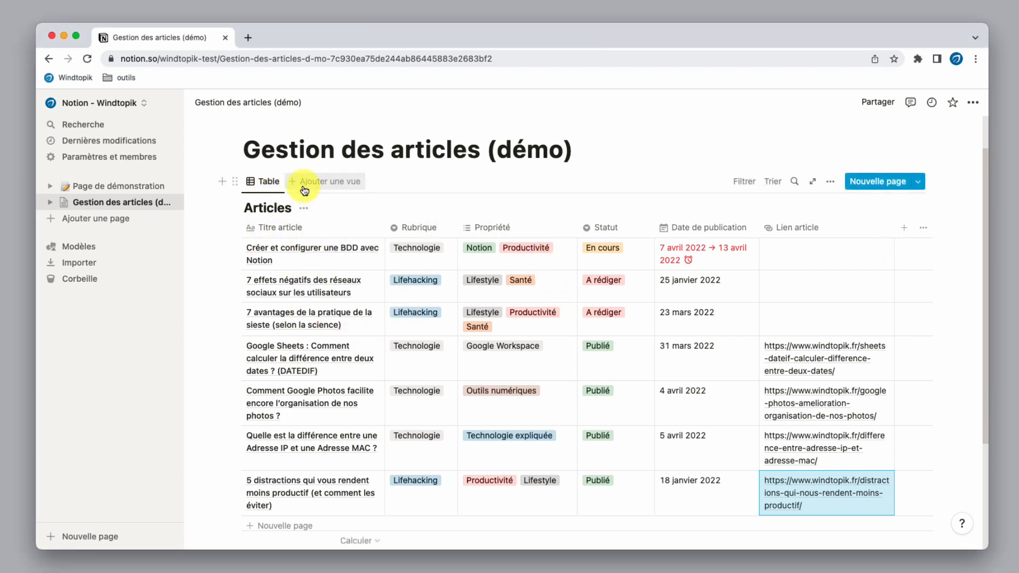
{"action": "left_click", "coordinate": [335, 183]}
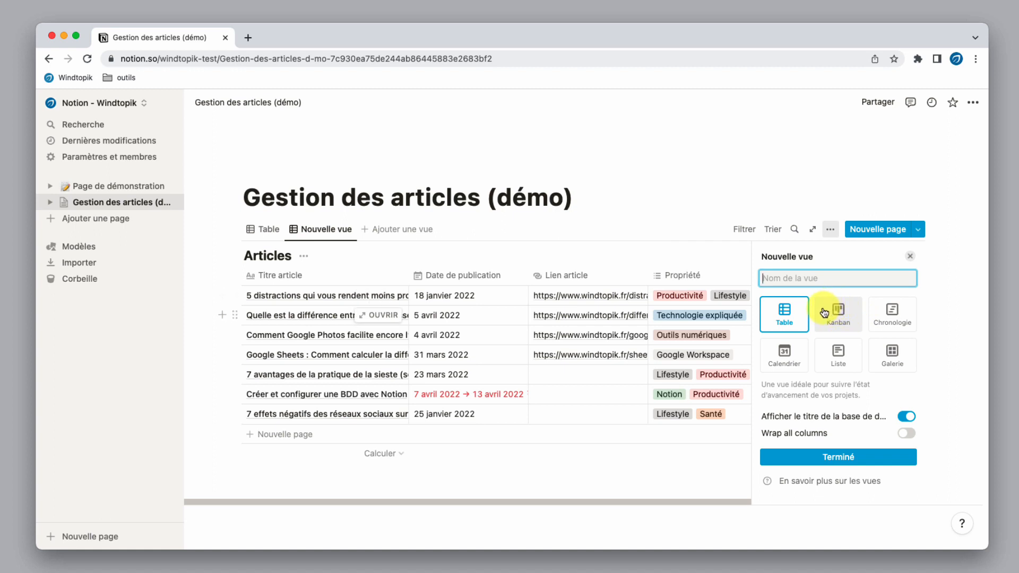
{"action": "left_click", "coordinate": [844, 316]}
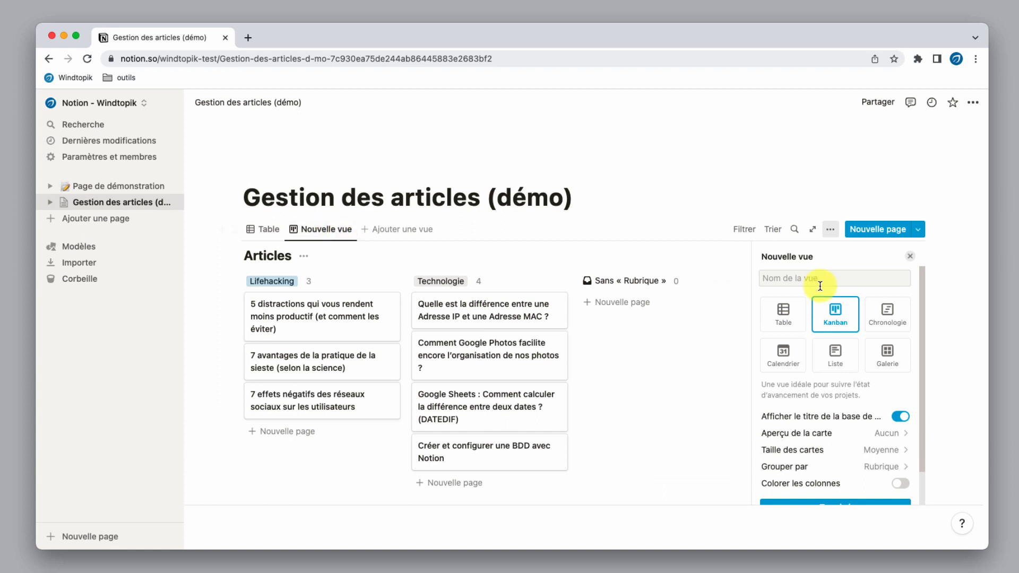
{"action": "left_click", "coordinate": [770, 277]}
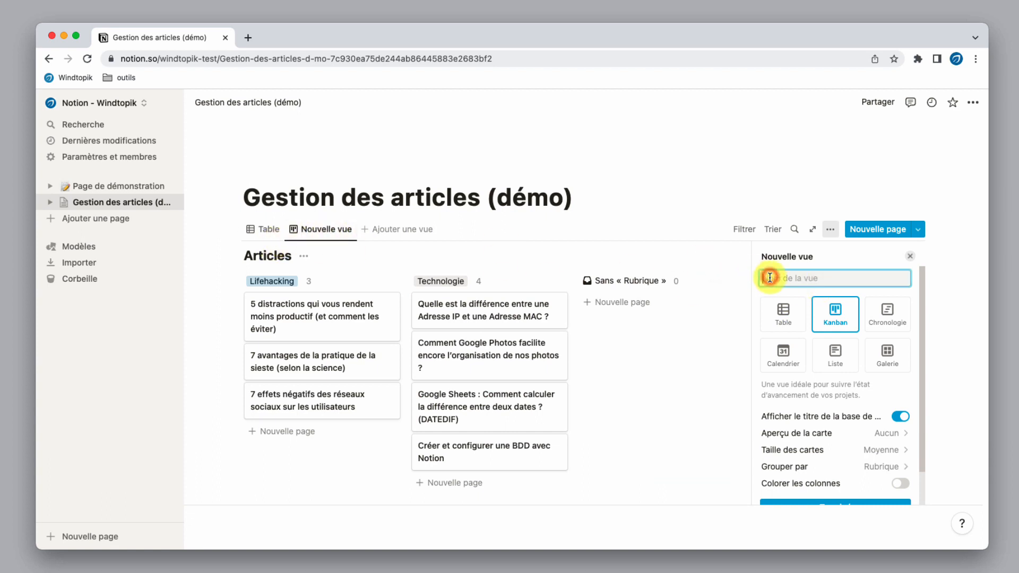
{"action": "type", "text": "Kanban"}
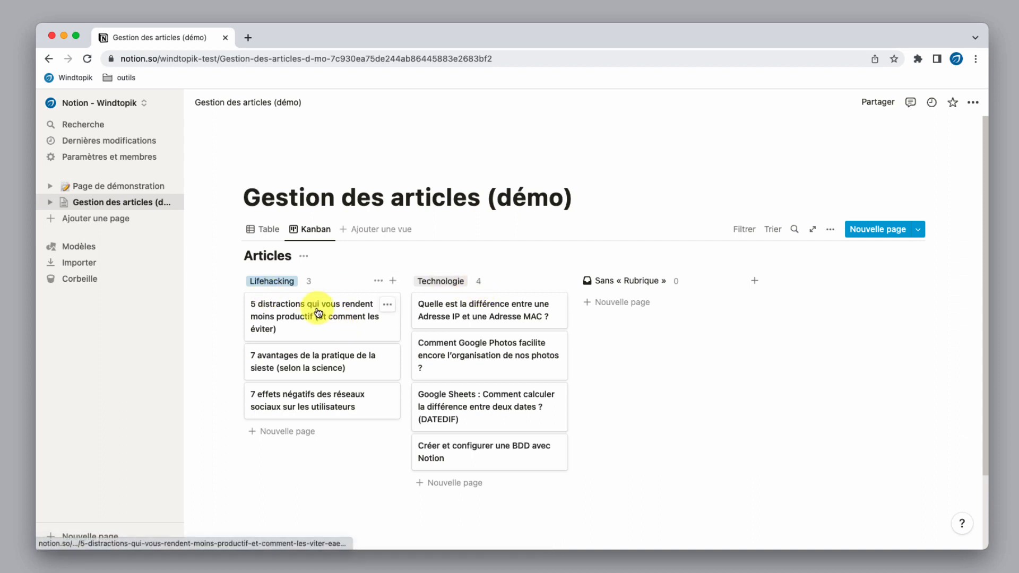
Step: Group the Kanban view by Statut and turn on coloured columns
{"action": "left_click", "coordinate": [831, 230]}
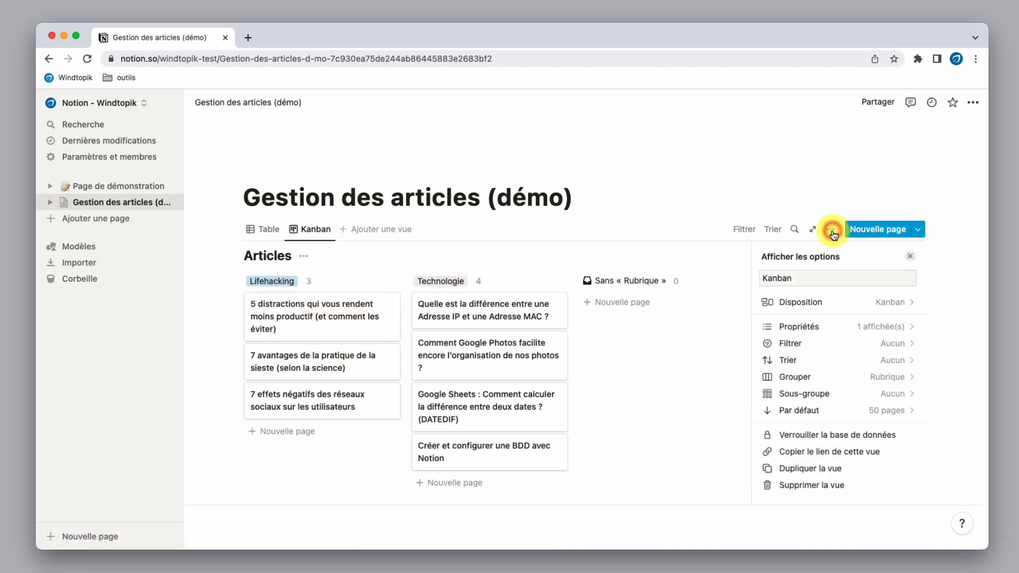
{"action": "left_click", "coordinate": [823, 377]}
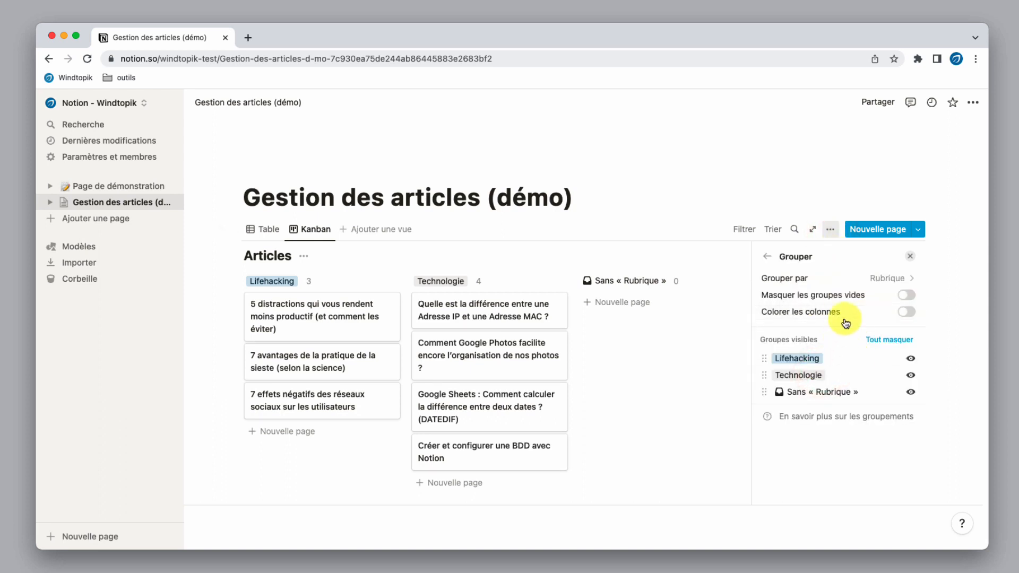
{"action": "left_click", "coordinate": [846, 279]}
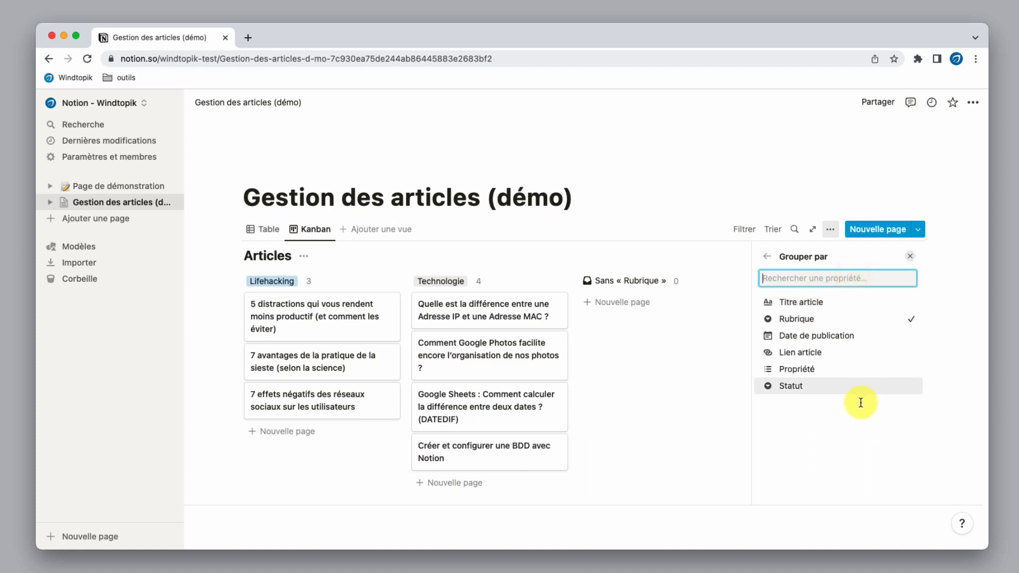
{"action": "left_click", "coordinate": [833, 390]}
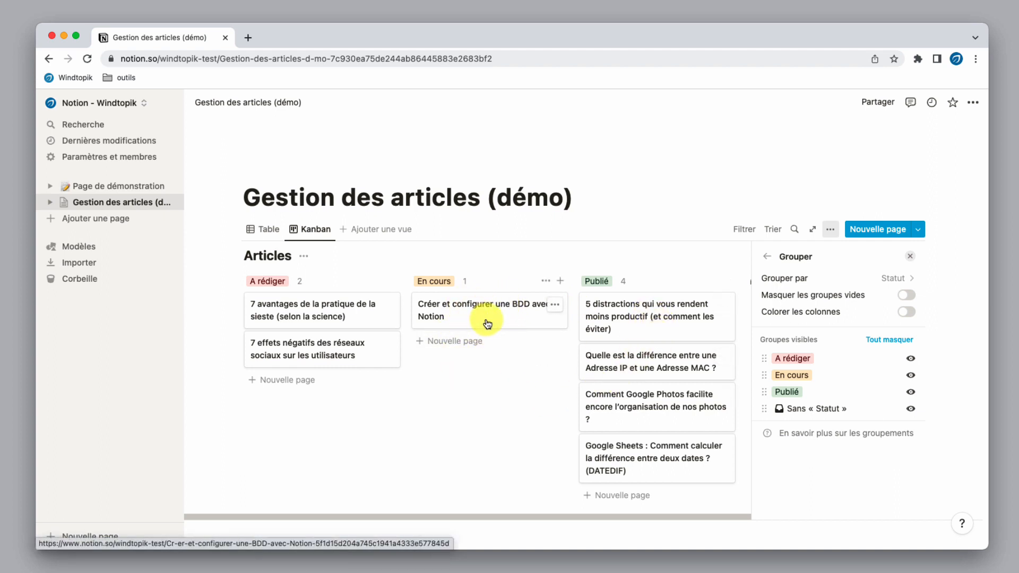
{"action": "left_click", "coordinate": [906, 312]}
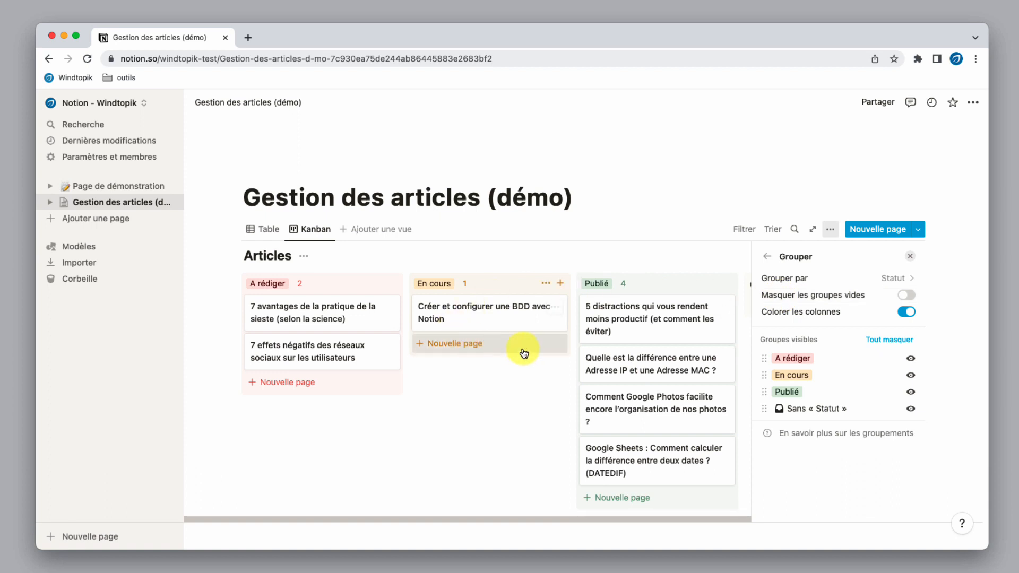
{"action": "left_click", "coordinate": [767, 259]}
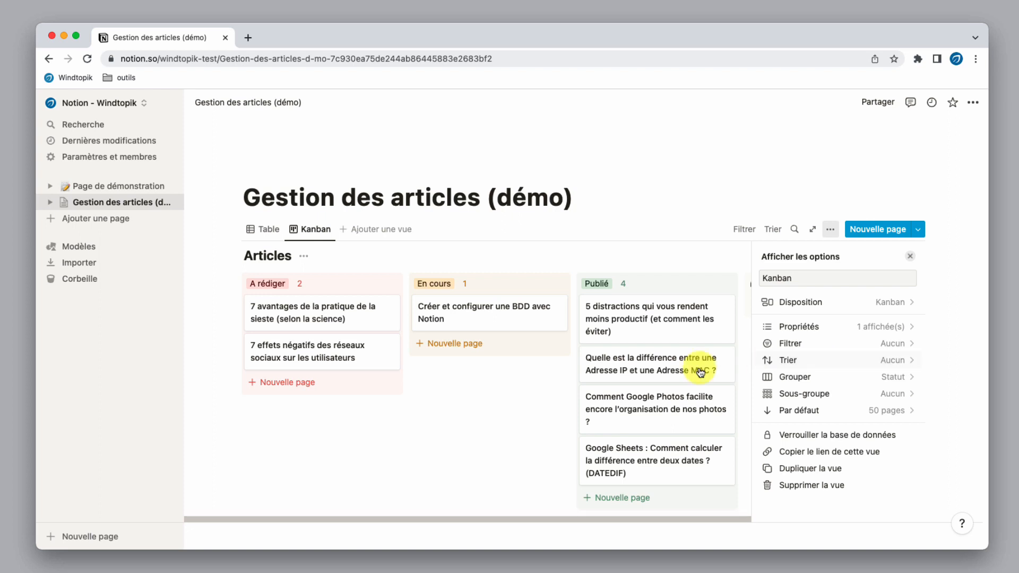
{"action": "left_click", "coordinate": [629, 246]}
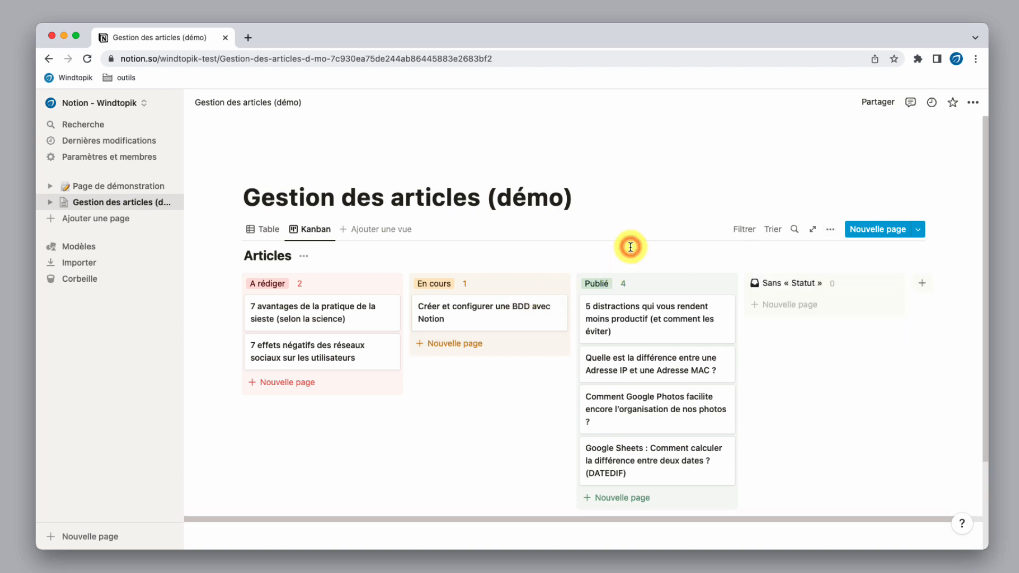
Step: Add a new list view of the Articles database and name it "Liste"
{"action": "left_click", "coordinate": [365, 230]}
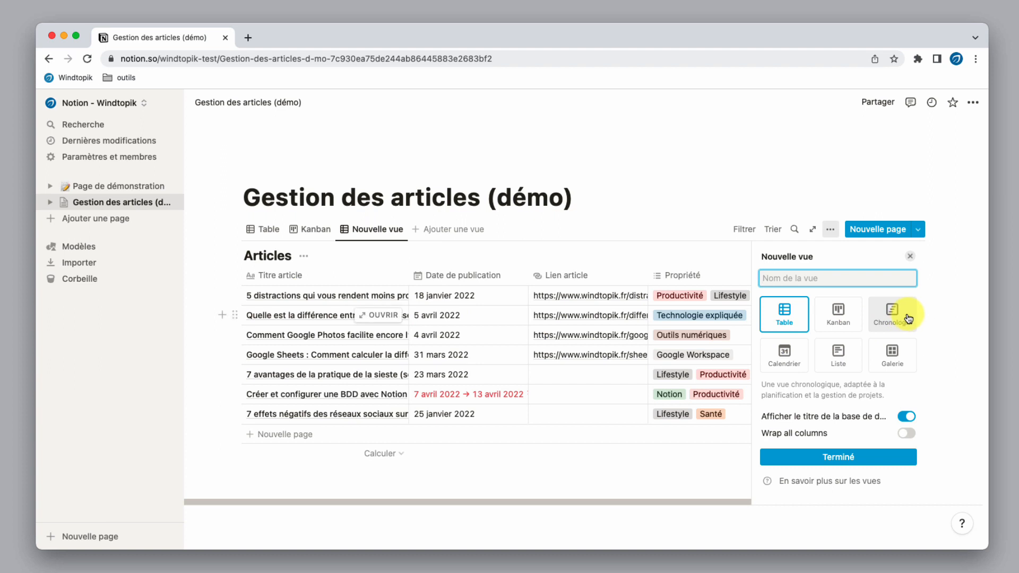
{"action": "left_click", "coordinate": [838, 355]}
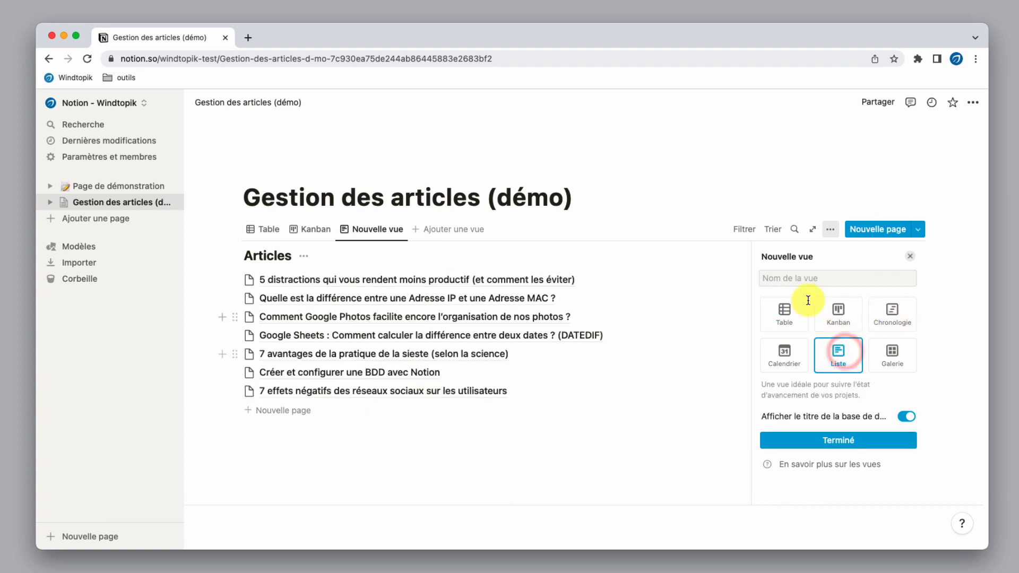
{"action": "left_click", "coordinate": [805, 284]}
{"action": "type", "text": "Liste"}
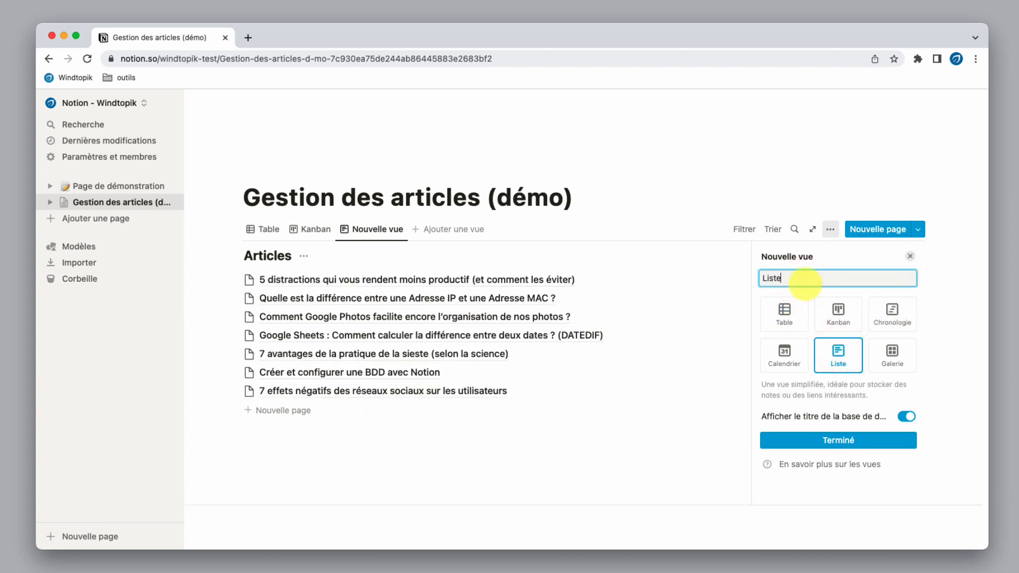
{"action": "left_click", "coordinate": [844, 440]}
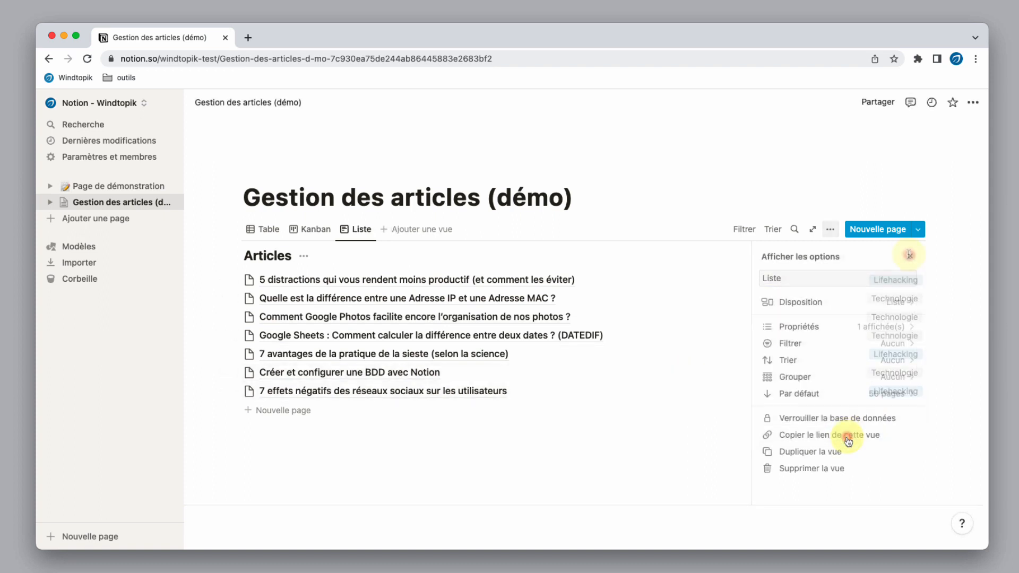
{"action": "left_click", "coordinate": [910, 255]}
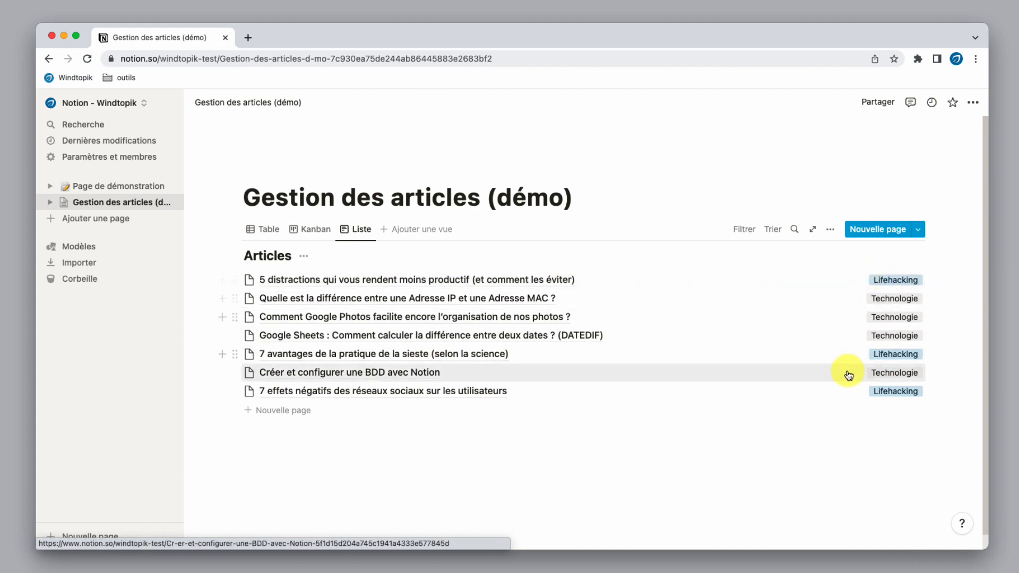
Step: Display all properties in the Liste view except Date de publication
{"action": "left_click", "coordinate": [831, 229]}
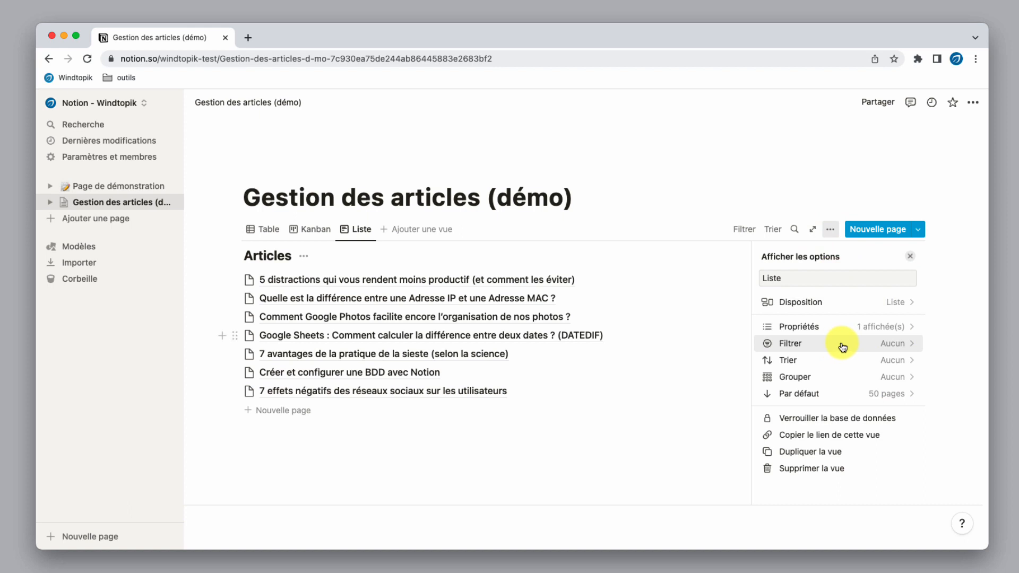
{"action": "left_click", "coordinate": [830, 331]}
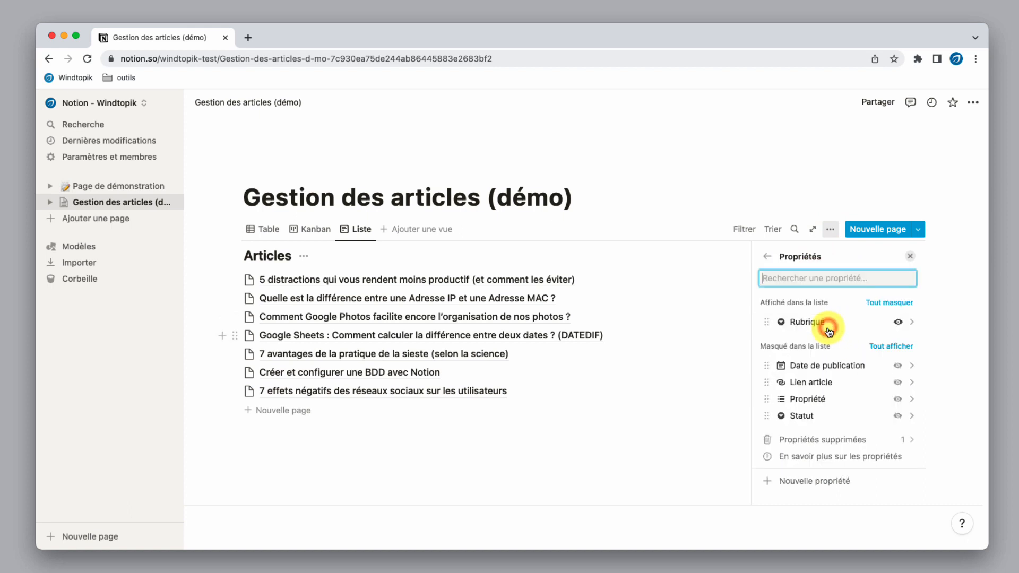
{"action": "left_click", "coordinate": [889, 348]}
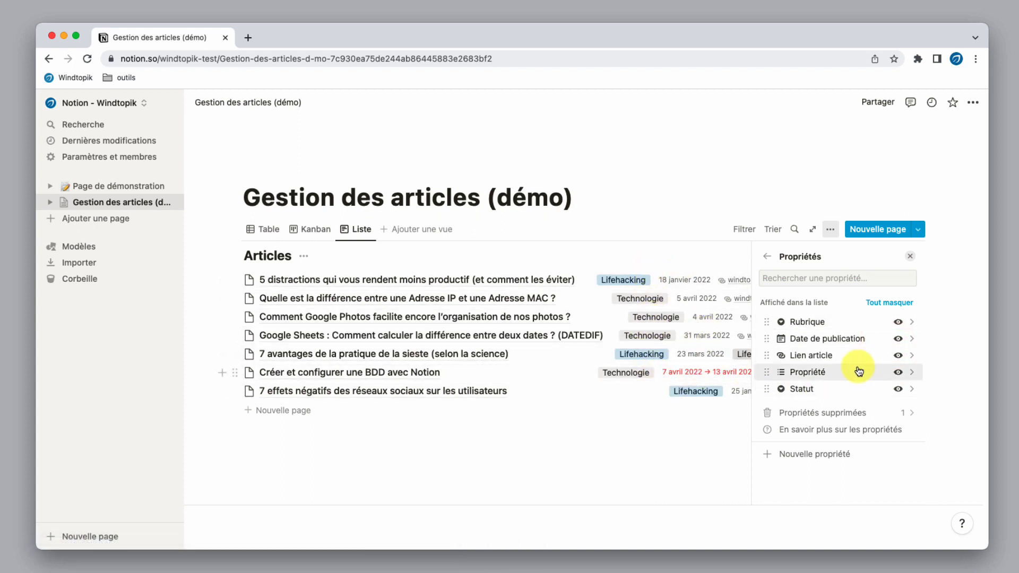
{"action": "left_click", "coordinate": [898, 339]}
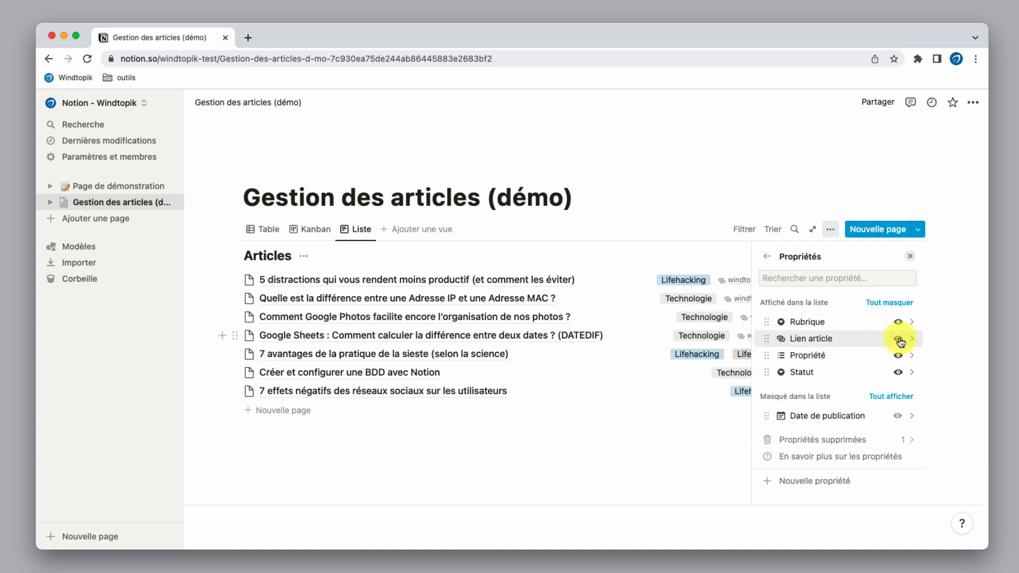
Step: Close the Liste view's options and add a new calendar view of the Articles database named "Calendrier"
{"action": "left_click", "coordinate": [767, 257]}
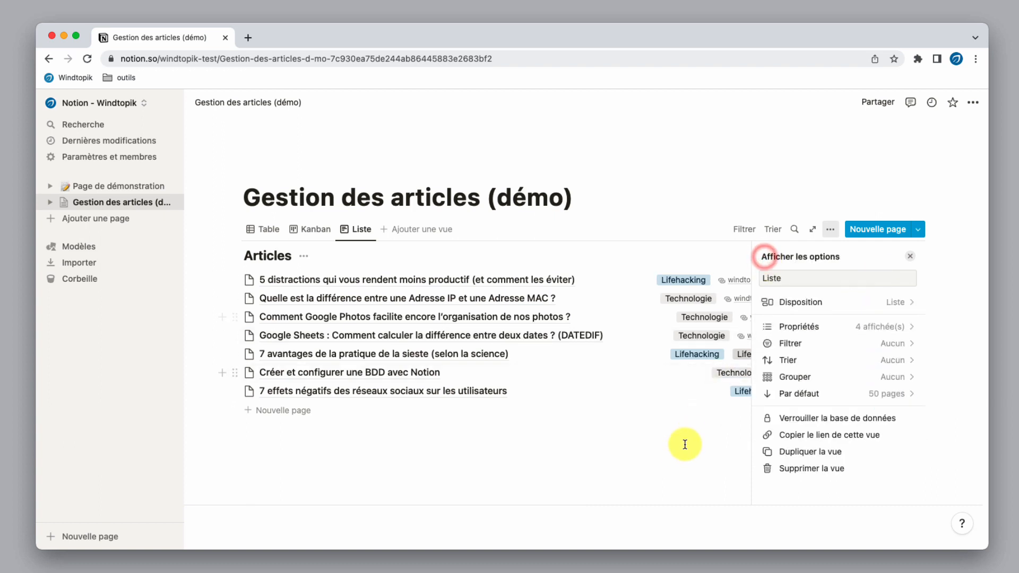
{"action": "left_click", "coordinate": [679, 451]}
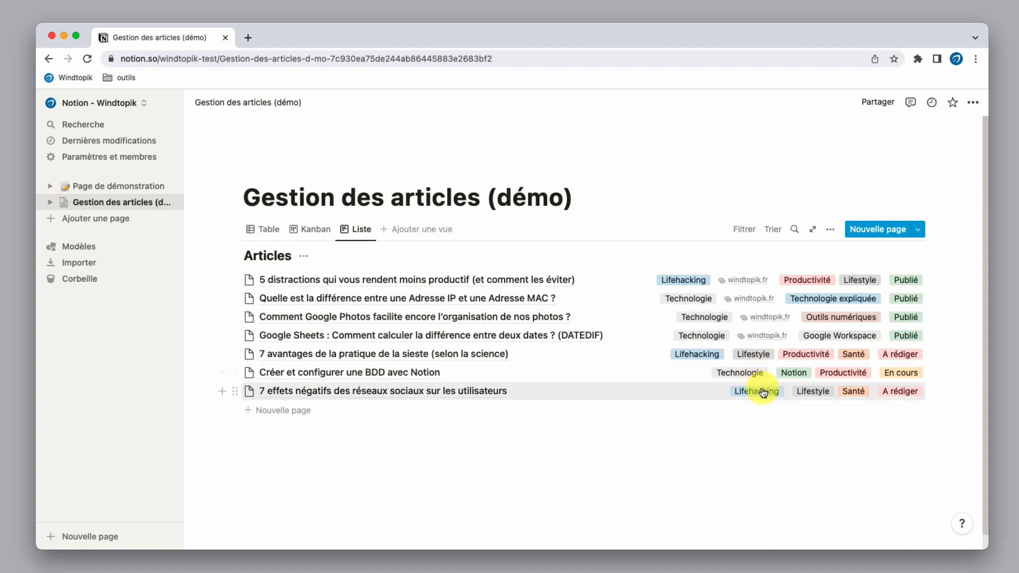
{"action": "left_click", "coordinate": [439, 230]}
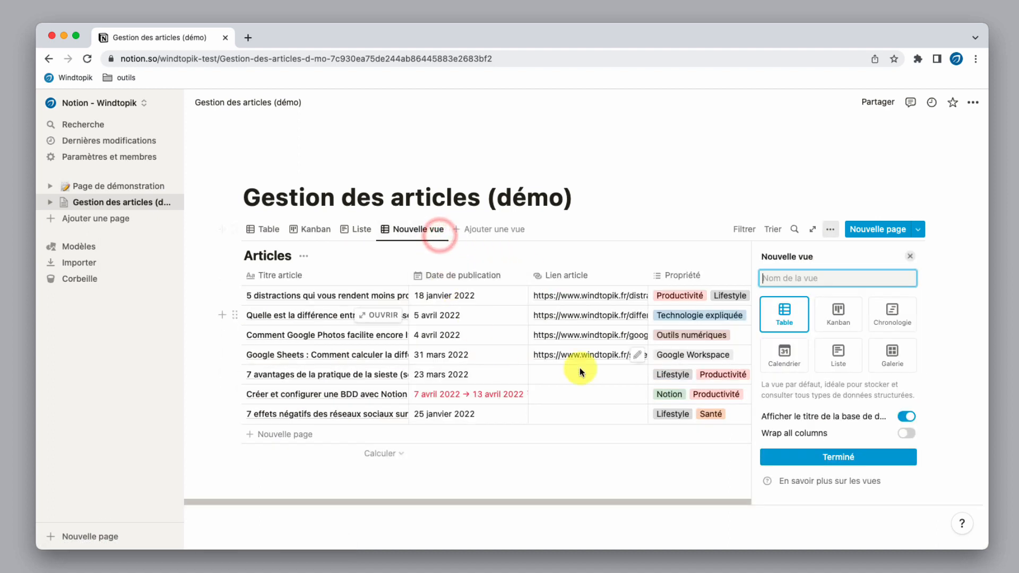
{"action": "left_click", "coordinate": [790, 351]}
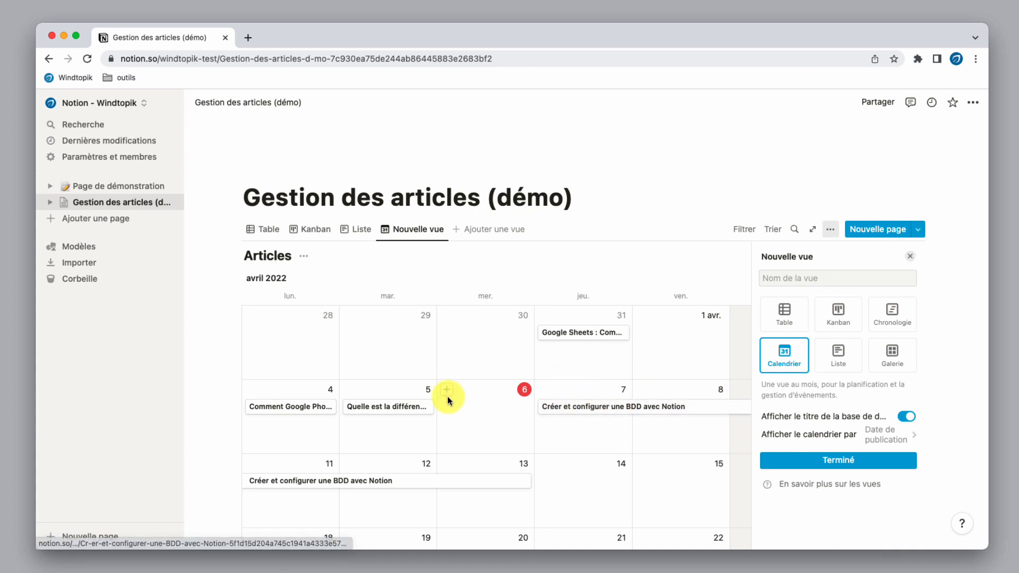
{"action": "left_click", "coordinate": [830, 280]}
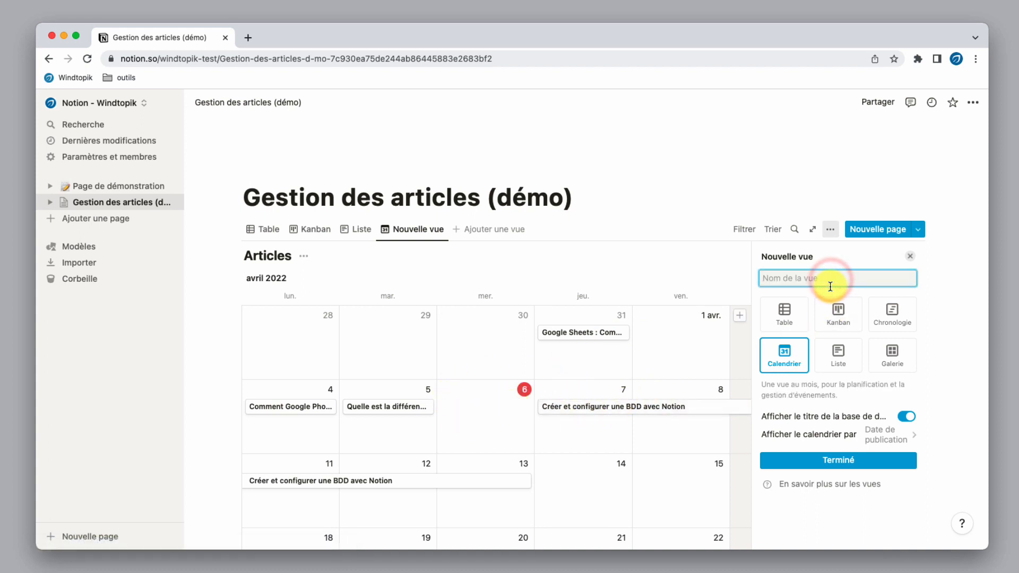
{"action": "type", "text": "Calendrier"}
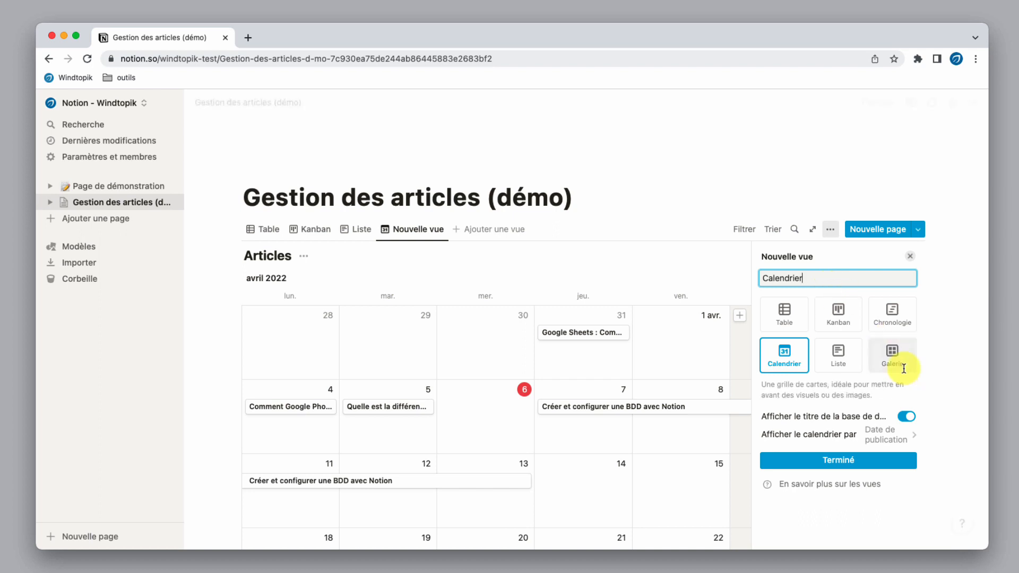
{"action": "left_click", "coordinate": [856, 462]}
{"action": "left_click", "coordinate": [666, 270]}
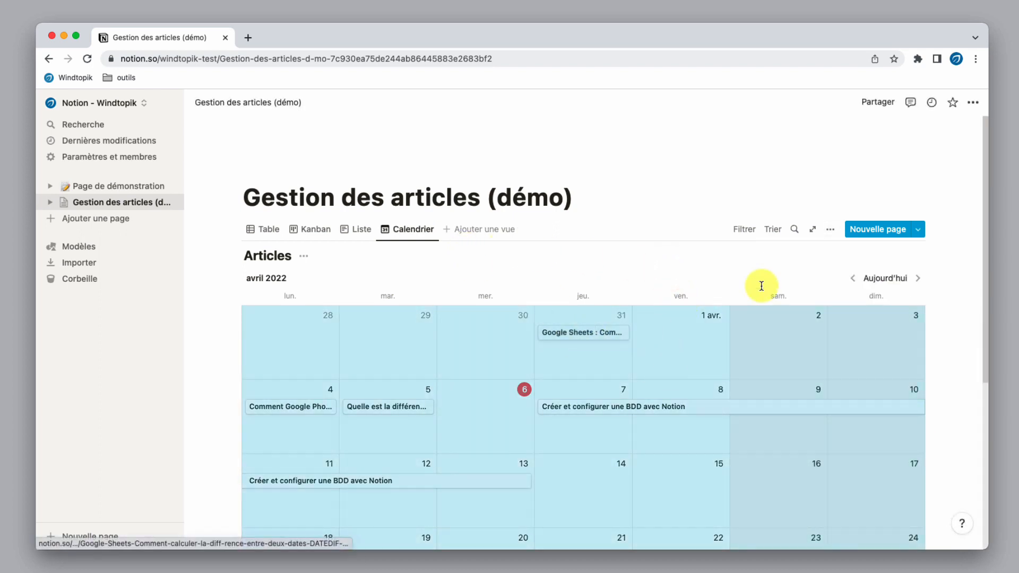
Step: Display the Lien article, Rubrique and Statut properties on the cards of the Calendrier view
{"action": "left_click", "coordinate": [831, 231]}
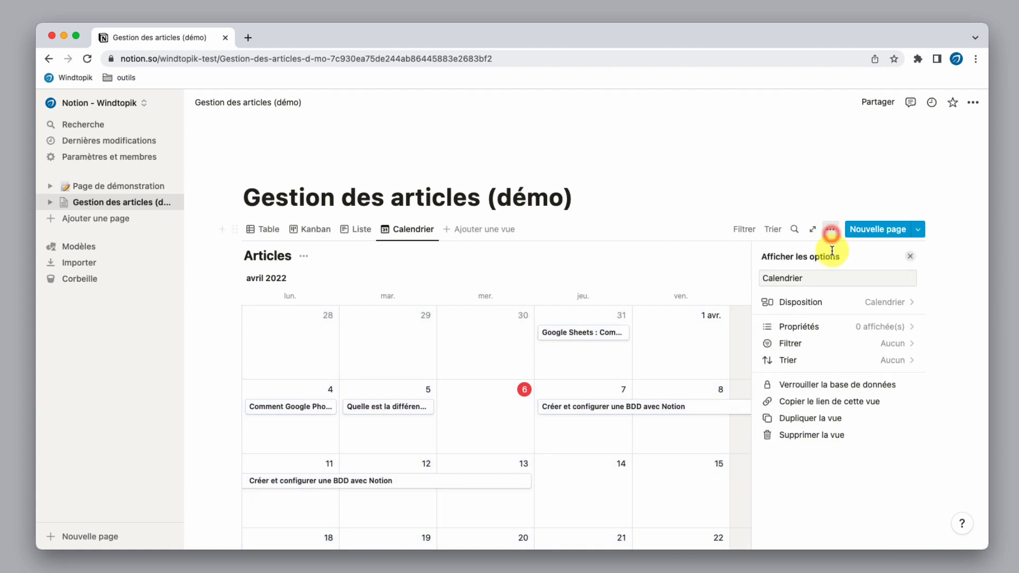
{"action": "left_click", "coordinate": [826, 328]}
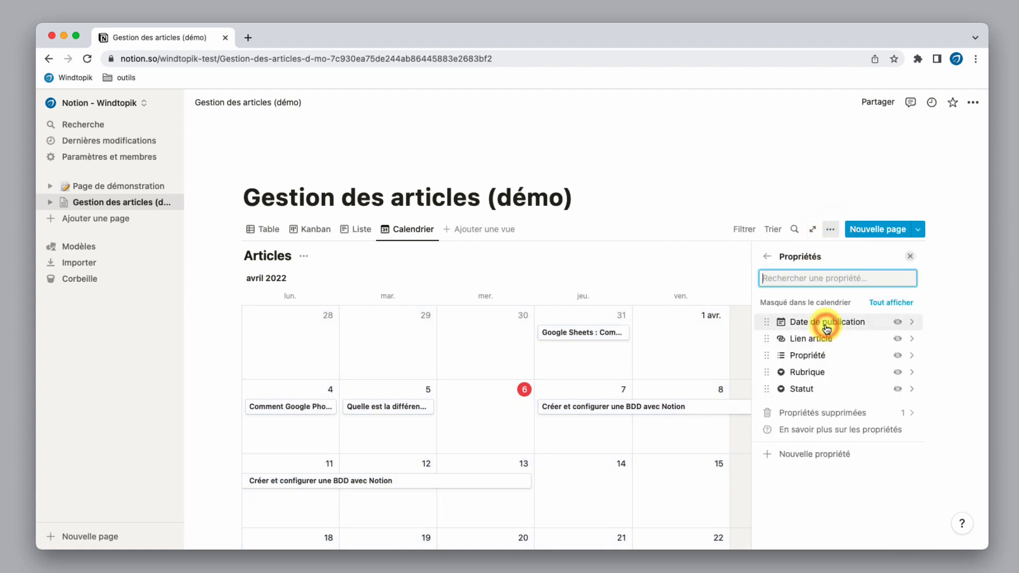
{"action": "left_click", "coordinate": [907, 340]}
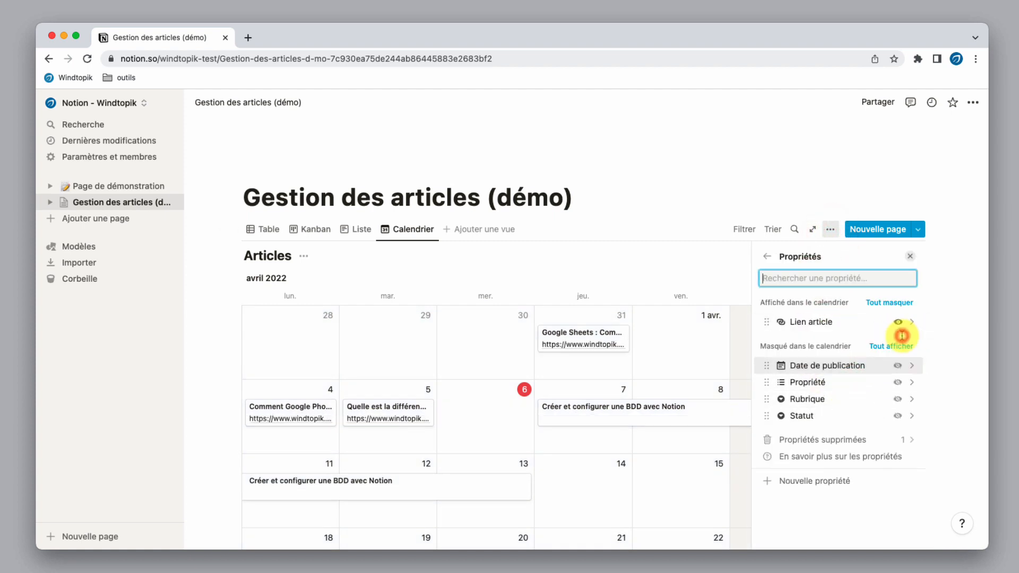
{"action": "left_click", "coordinate": [899, 402]}
{"action": "left_click", "coordinate": [898, 415]}
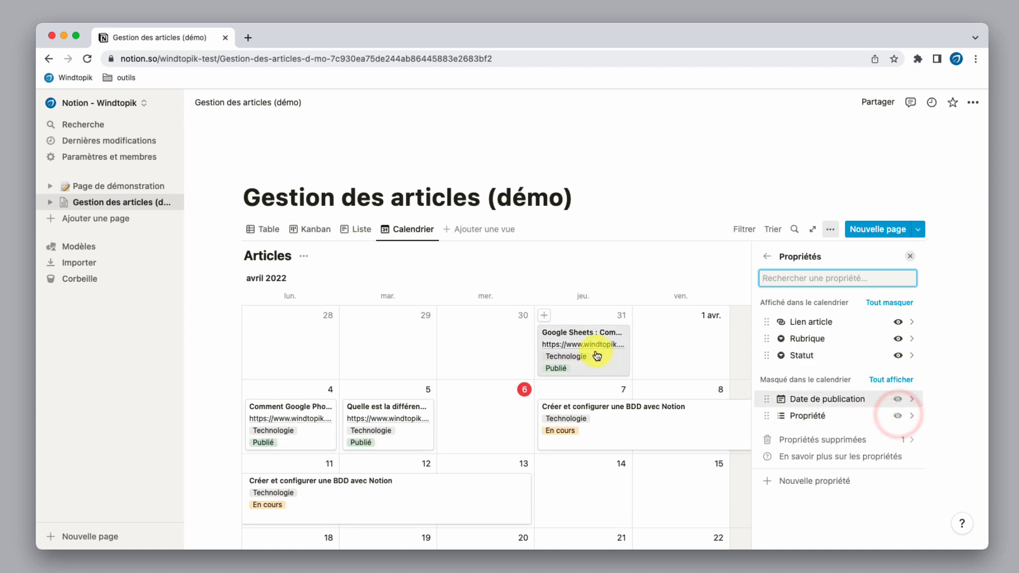
{"action": "left_click", "coordinate": [911, 257]}
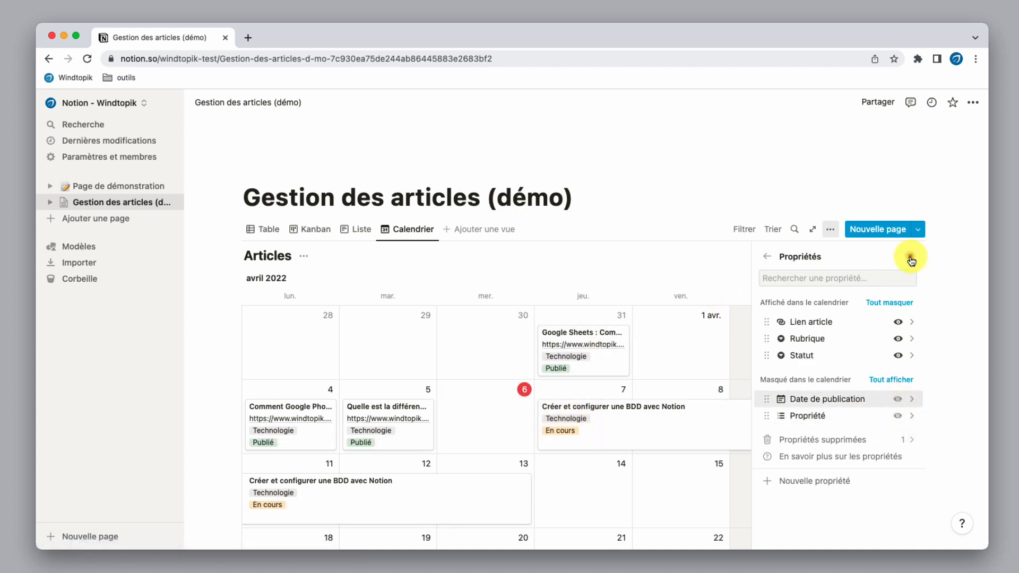
Step: Shorten the "Créer et configurer une BDD avec Notion" entry in the calendar to end on 12 April and check its publication date
{"action": "scroll", "coordinate": [598, 230], "scroll_direction": "down", "scroll_amount": 1}
{"action": "scroll", "coordinate": [558, 382], "scroll_direction": "down", "scroll_amount": 3}
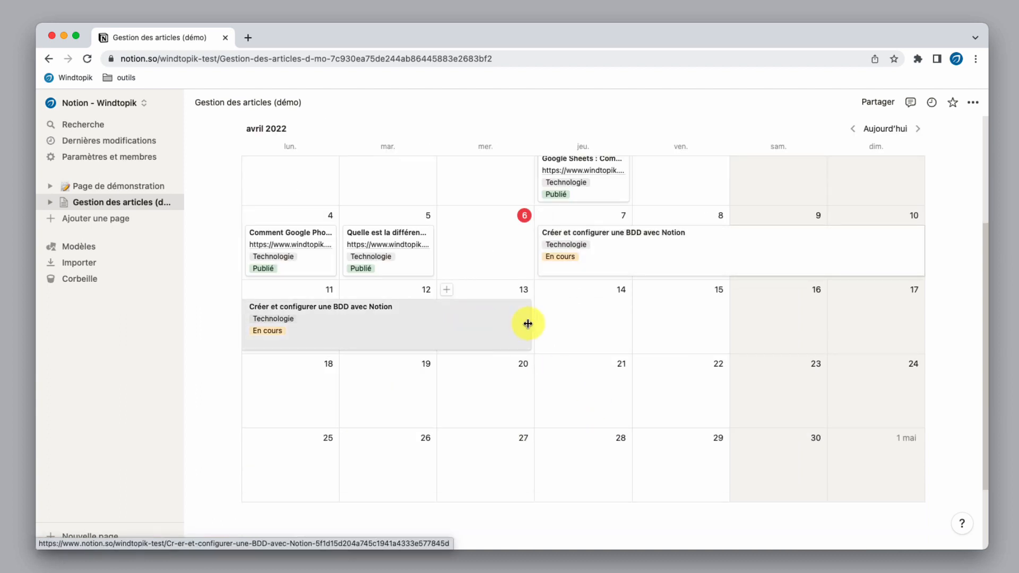
{"action": "left_click_drag", "start_coordinate": [531, 323], "coordinate": [432, 321]}
{"action": "scroll", "coordinate": [484, 342], "scroll_direction": "up", "scroll_amount": 2}
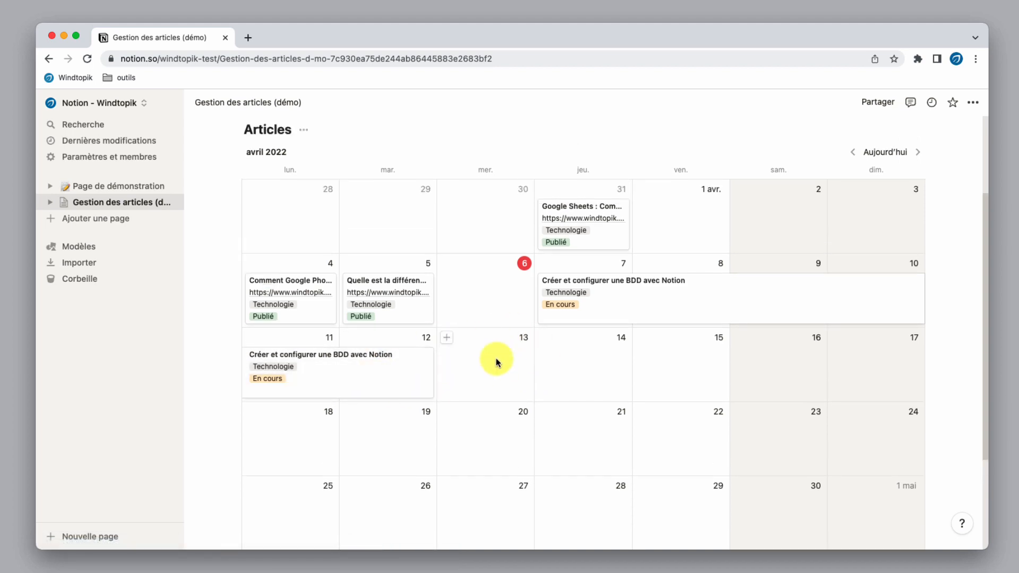
{"action": "left_click", "coordinate": [352, 383]}
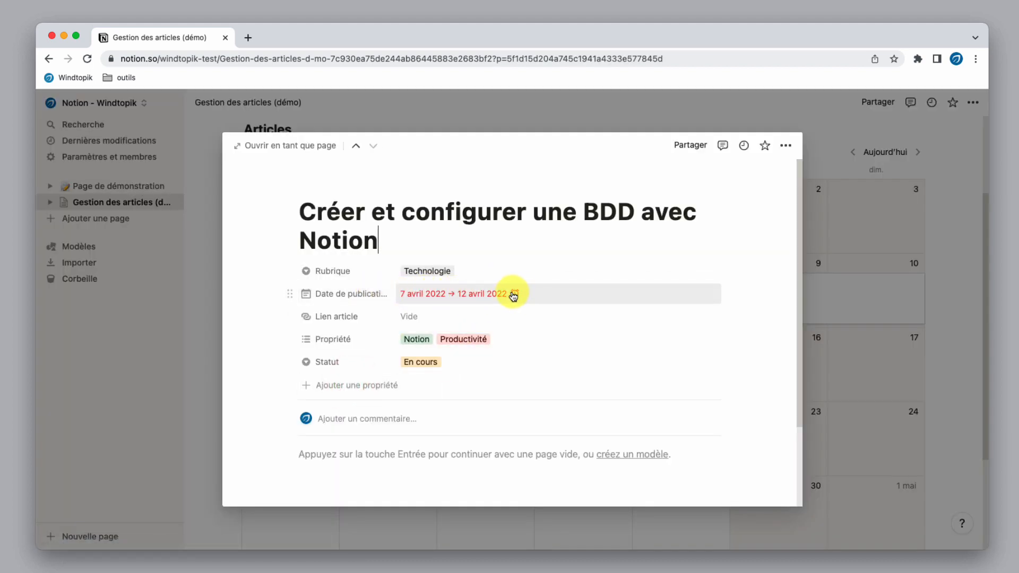
{"action": "left_click", "coordinate": [825, 341]}
{"action": "scroll", "coordinate": [627, 390], "scroll_direction": "up", "scroll_amount": 2}
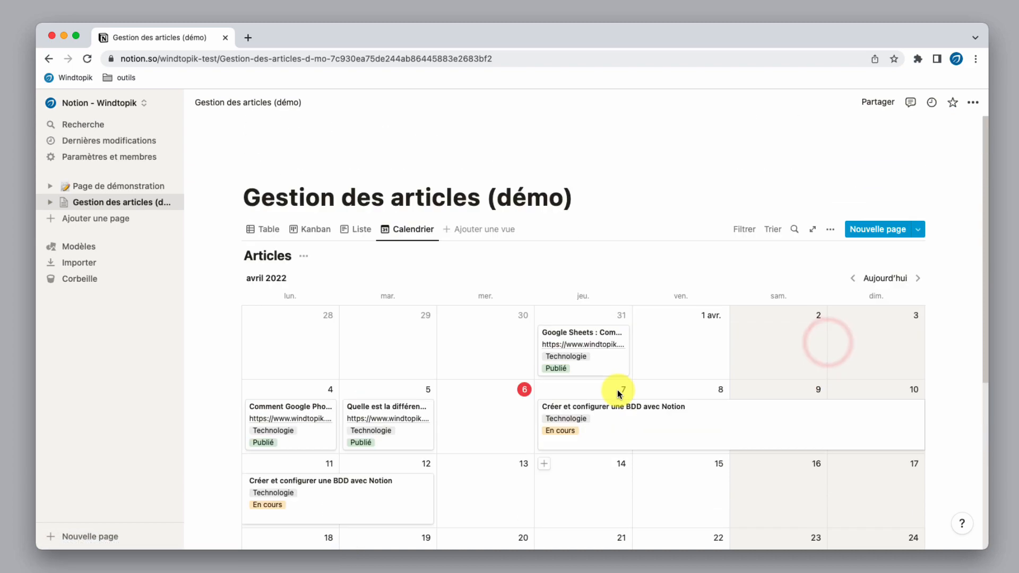
Step: Add another view of the Articles database and preview it in the Chronologie layout
{"action": "left_click", "coordinate": [493, 230]}
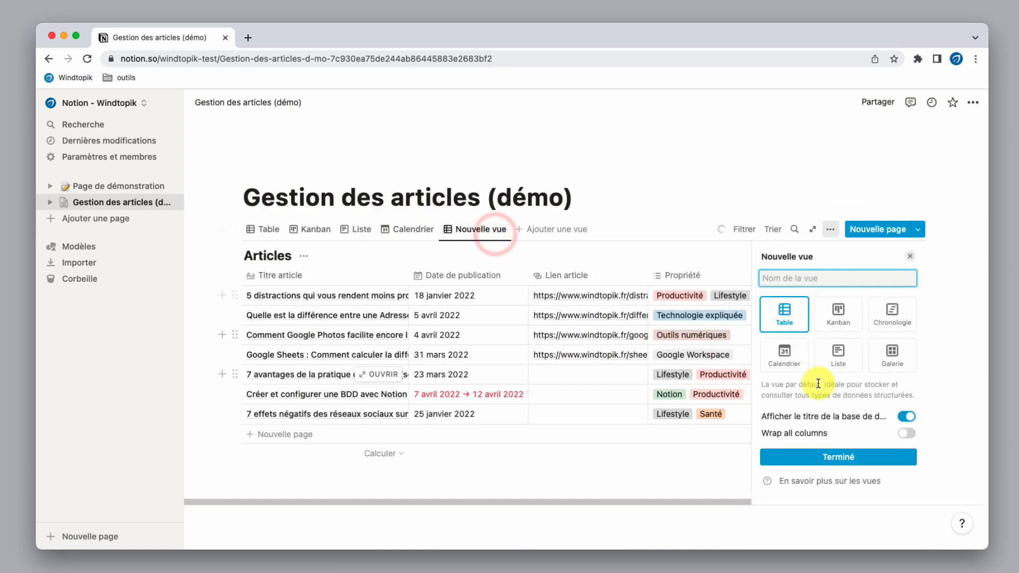
{"action": "left_click", "coordinate": [904, 323]}
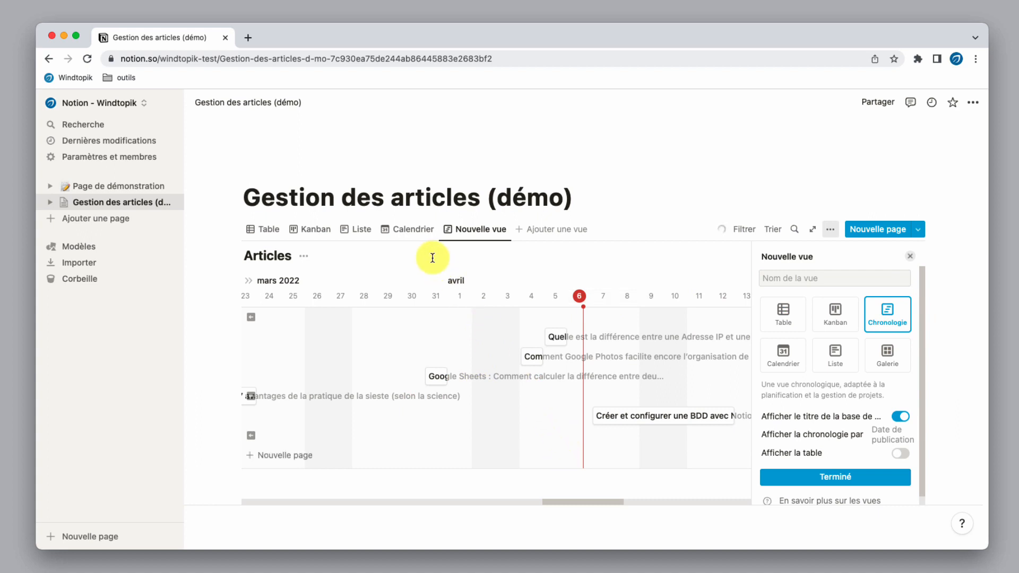
{"action": "left_click_drag", "start_coordinate": [571, 501], "coordinate": [561, 502]}
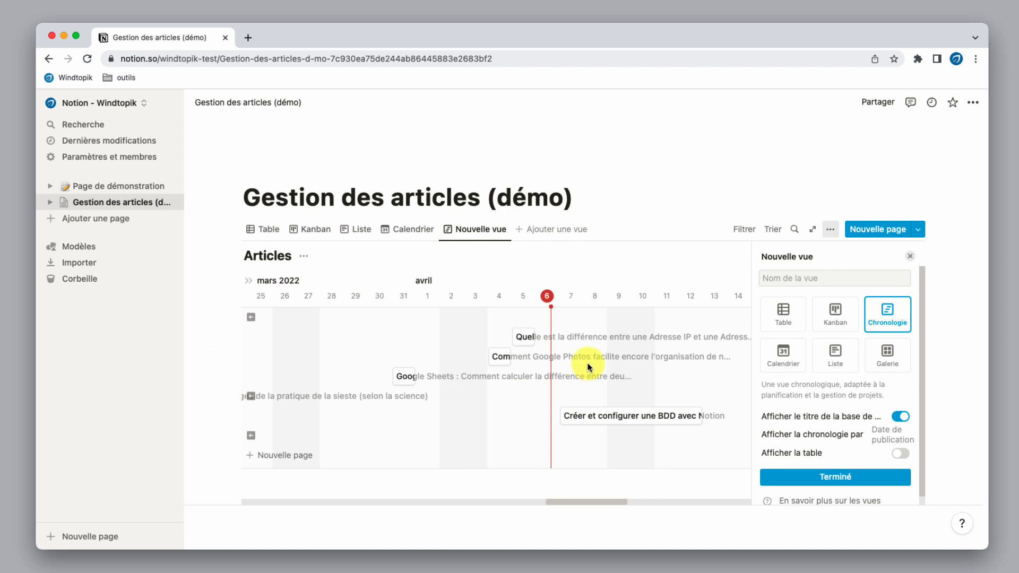
Step: Switch the new view to the Galerie layout with card size Petite and look at the card preview options
{"action": "left_click", "coordinate": [895, 365]}
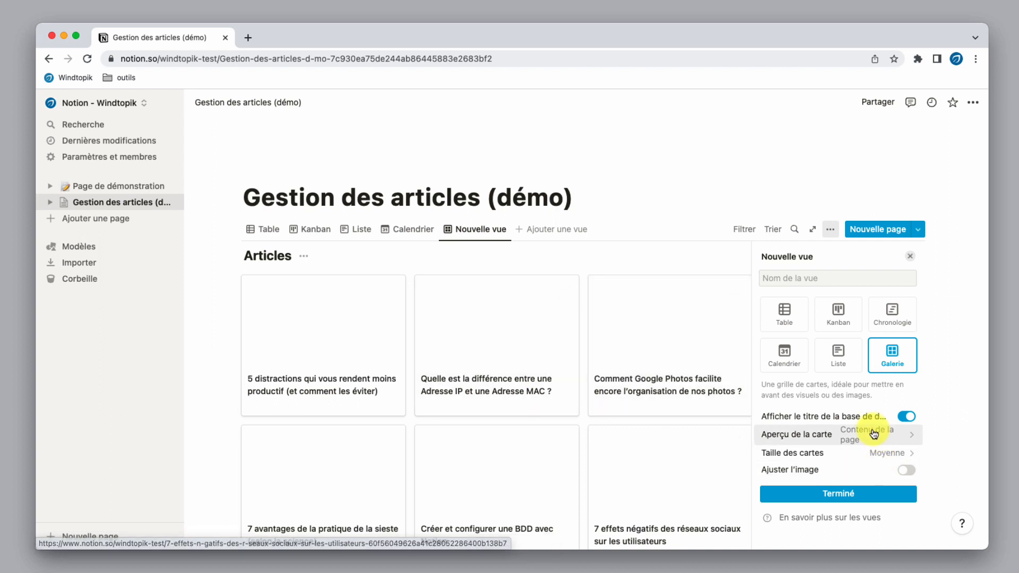
{"action": "left_click", "coordinate": [825, 457]}
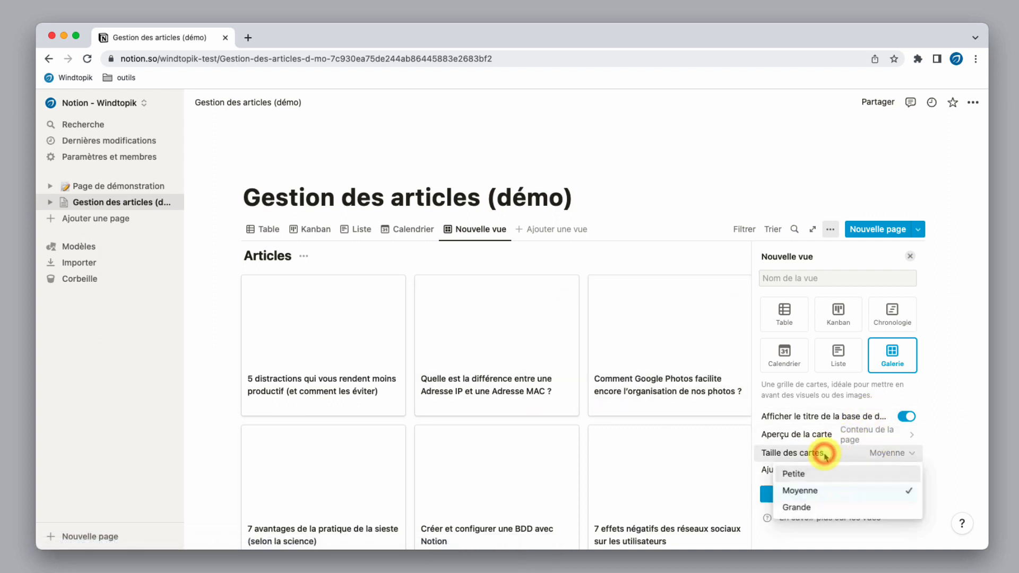
{"action": "left_click", "coordinate": [837, 479]}
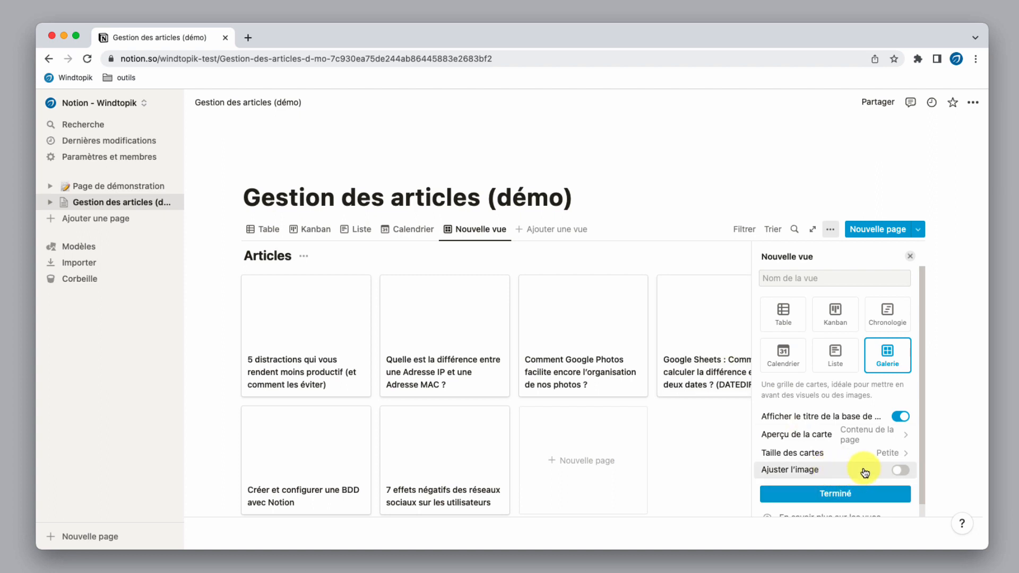
{"action": "left_click", "coordinate": [840, 443]}
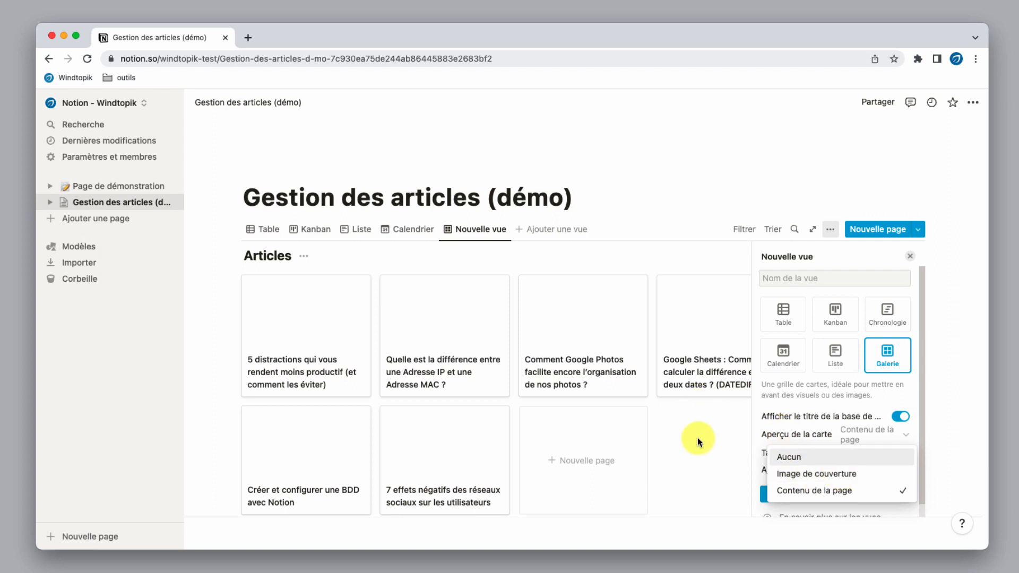
{"action": "left_click", "coordinate": [909, 257]}
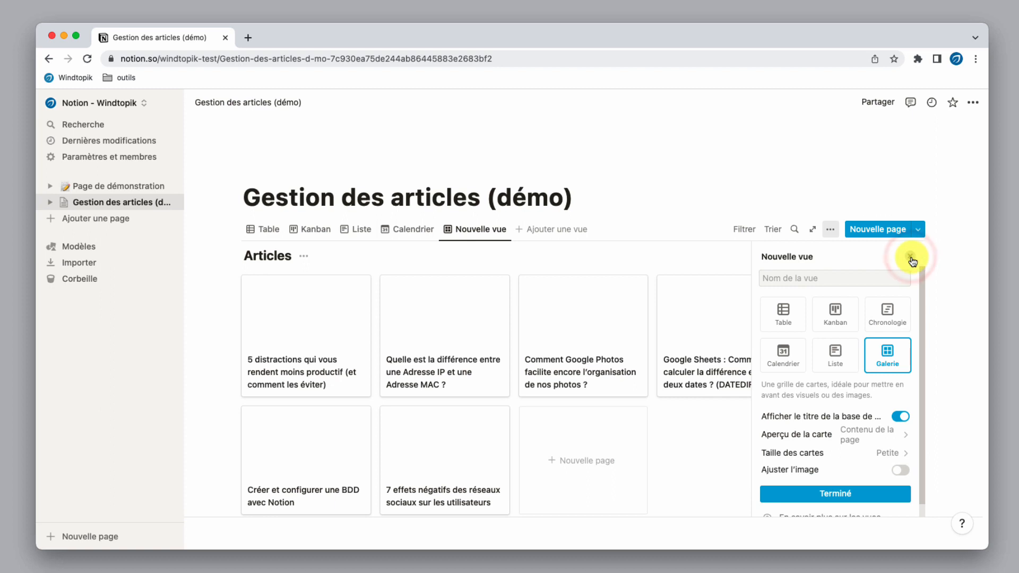
{"action": "left_click", "coordinate": [910, 256]}
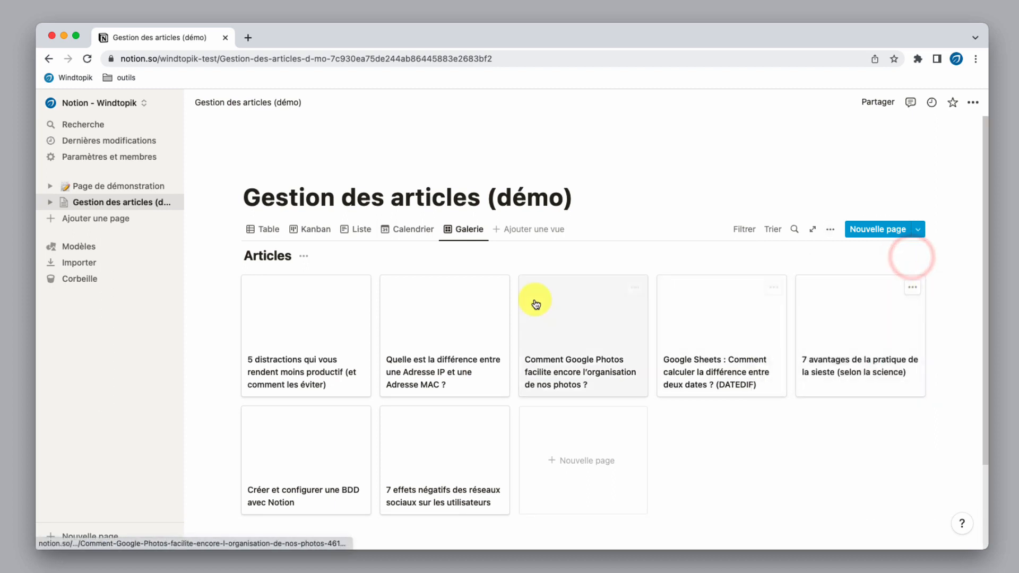
Step: Filter the Table view to show only articles whose Statut is Publié
{"action": "left_click", "coordinate": [263, 230]}
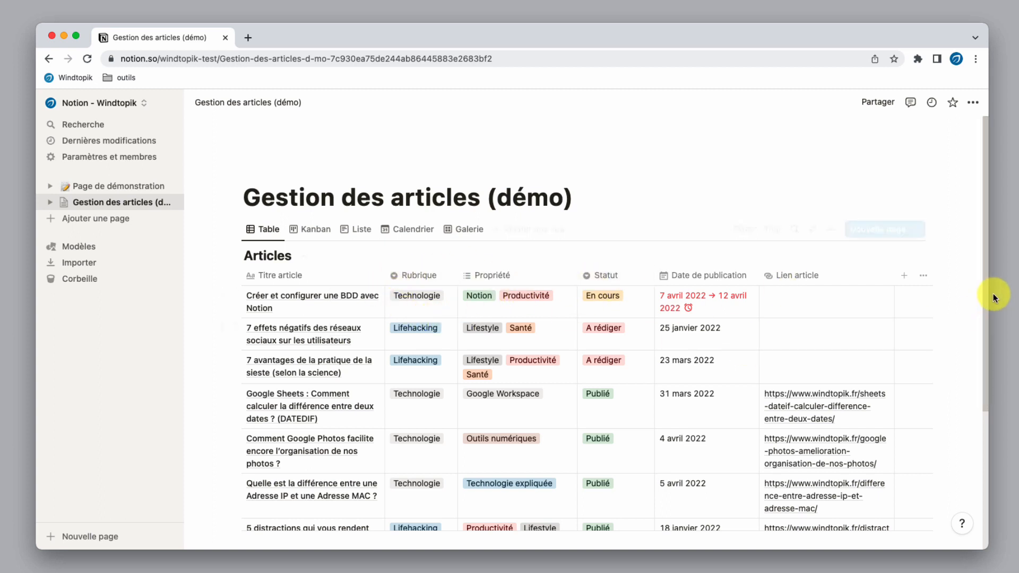
{"action": "mouse_move", "coordinate": [985, 289]}
{"action": "left_mouse_down"}
{"action": "mouse_move", "coordinate": [992, 307]}
{"action": "mouse_move", "coordinate": [994, 278]}
{"action": "left_mouse_up"}
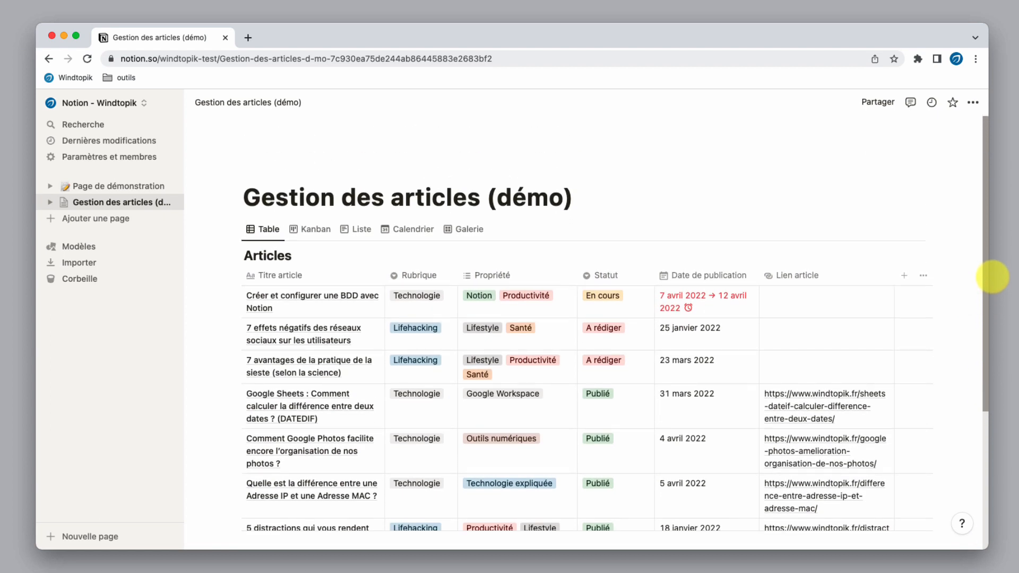
{"action": "left_click", "coordinate": [746, 231]}
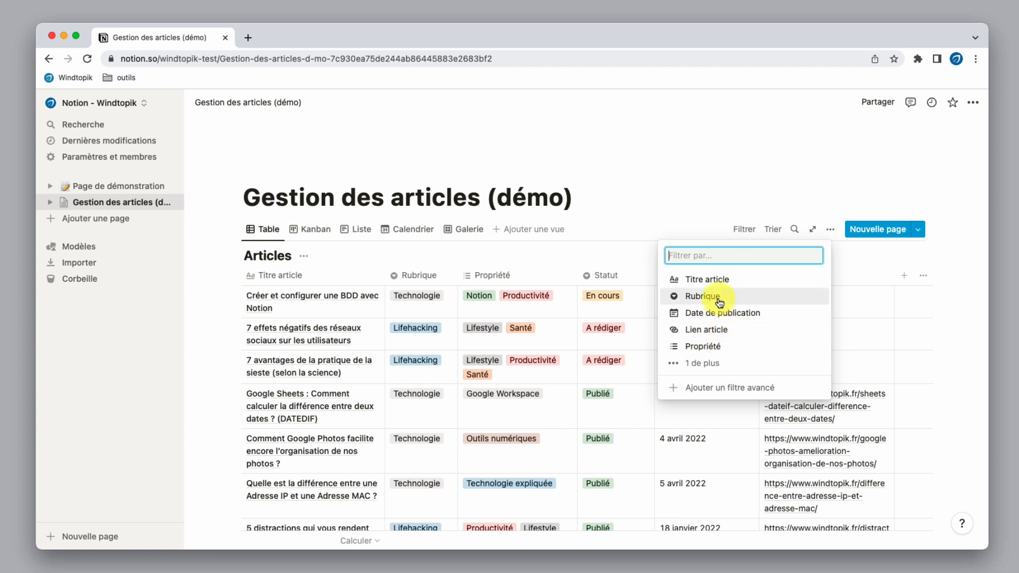
{"action": "left_click", "coordinate": [709, 363]}
{"action": "left_click", "coordinate": [702, 363]}
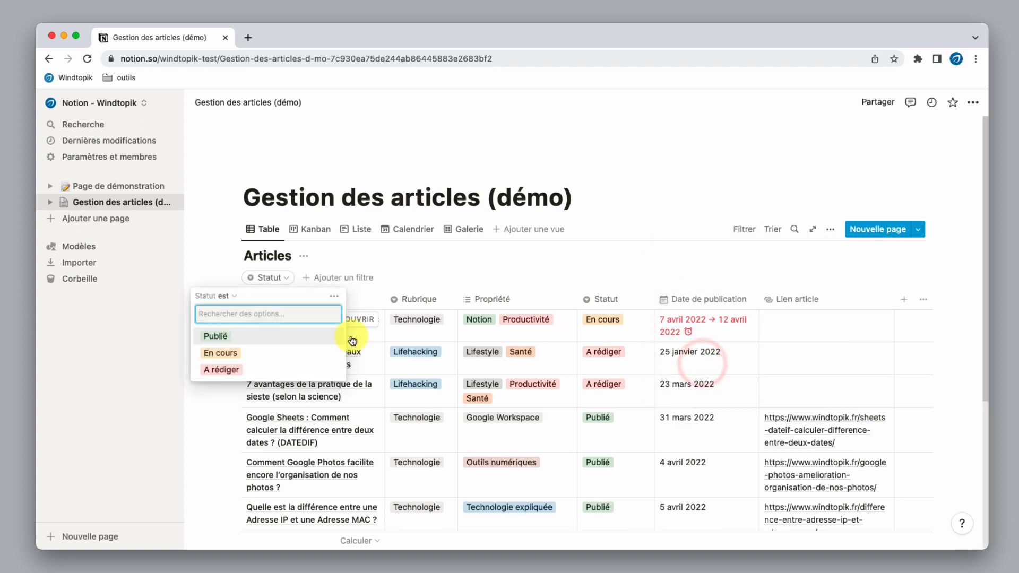
{"action": "left_click", "coordinate": [244, 337]}
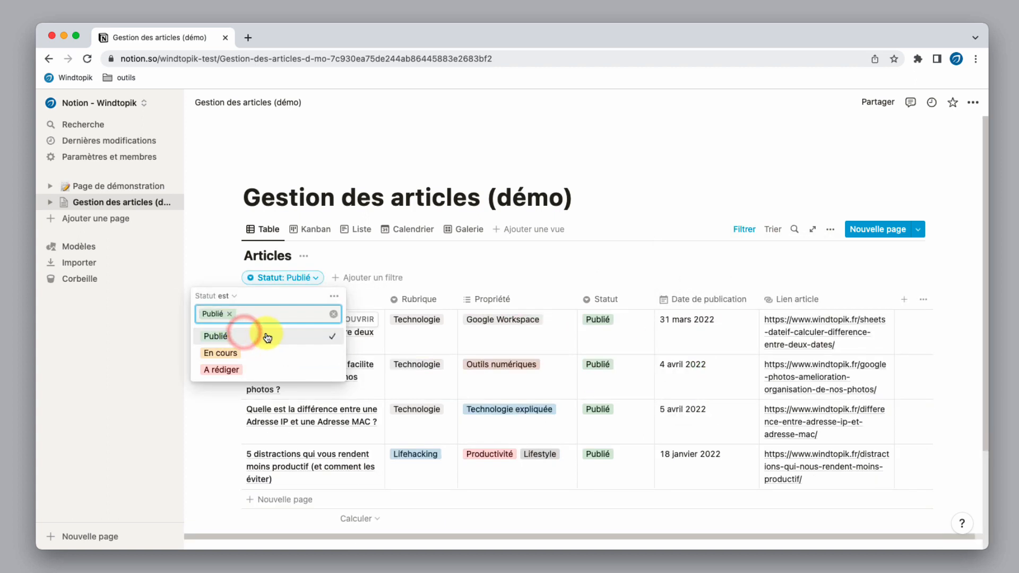
{"action": "left_click", "coordinate": [454, 276]}
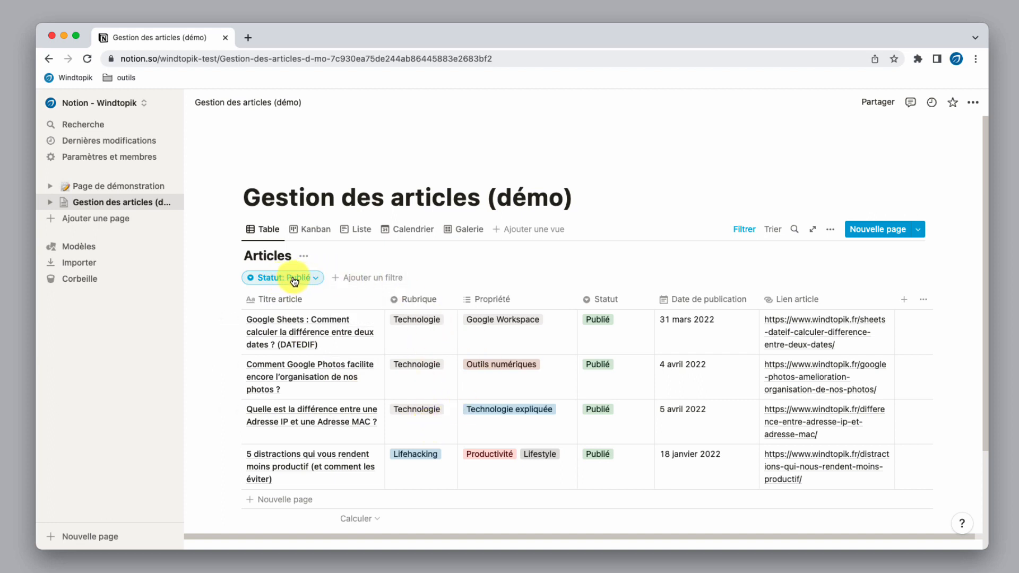
Step: Add a second filter to the Table view so that Rubrique is Technologie
{"action": "left_click", "coordinate": [372, 281]}
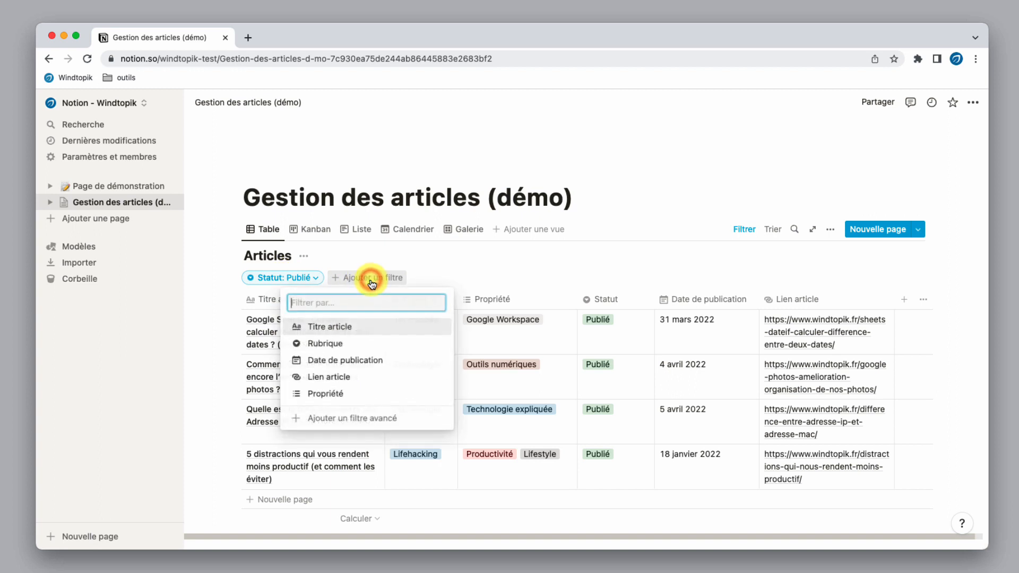
{"action": "left_click", "coordinate": [372, 345]}
{"action": "left_click", "coordinate": [360, 354]}
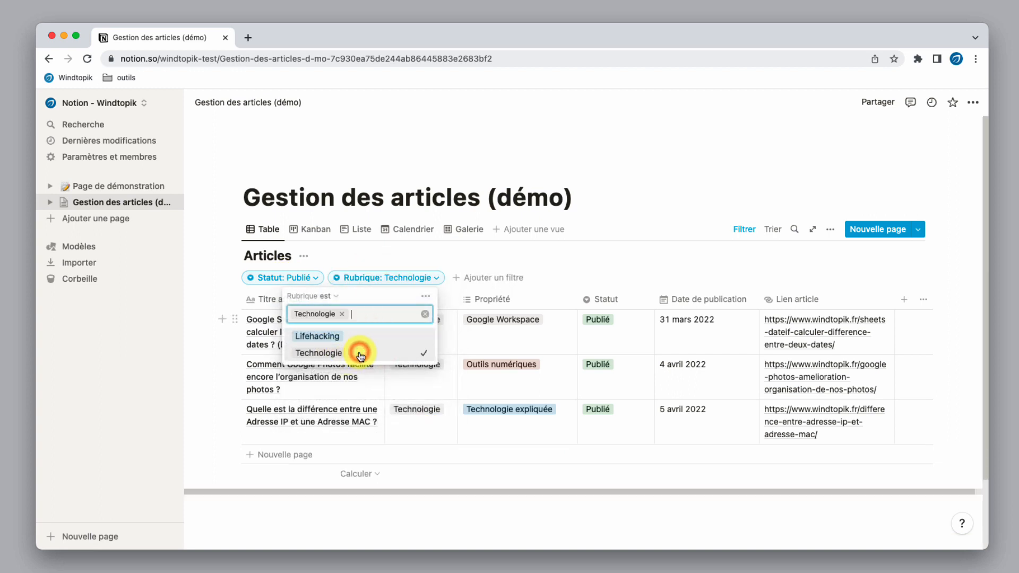
{"action": "left_click", "coordinate": [642, 271]}
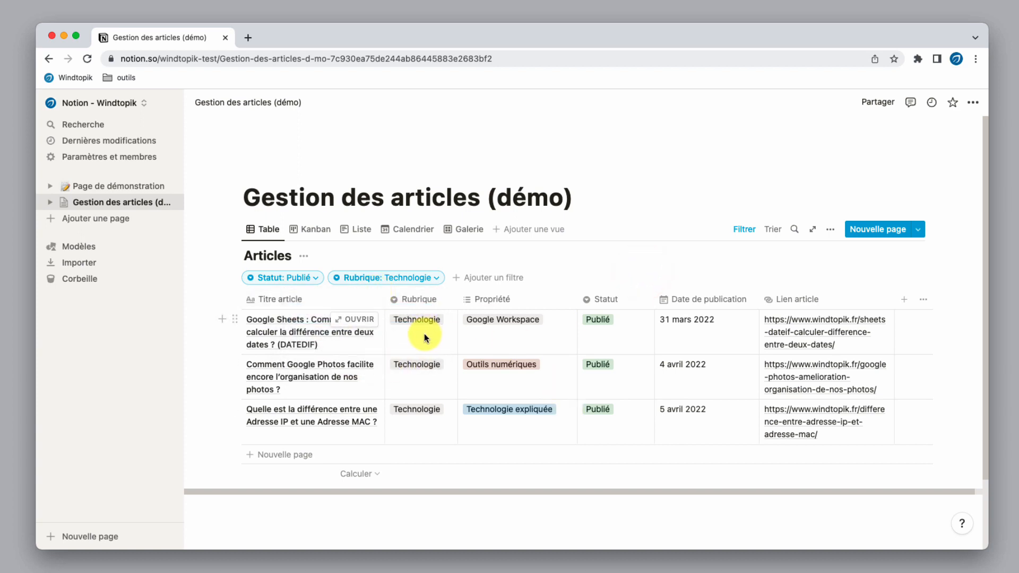
Step: Clear the selected values from the Table view's Rubrique and Statut filters
{"action": "left_click", "coordinate": [401, 281]}
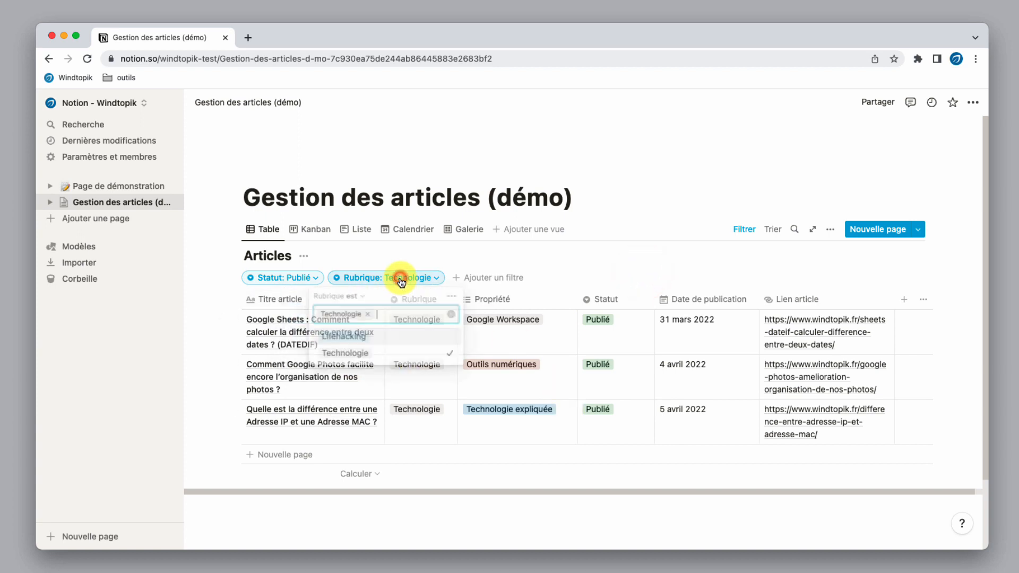
{"action": "left_click", "coordinate": [451, 318]}
{"action": "left_click", "coordinate": [310, 278]}
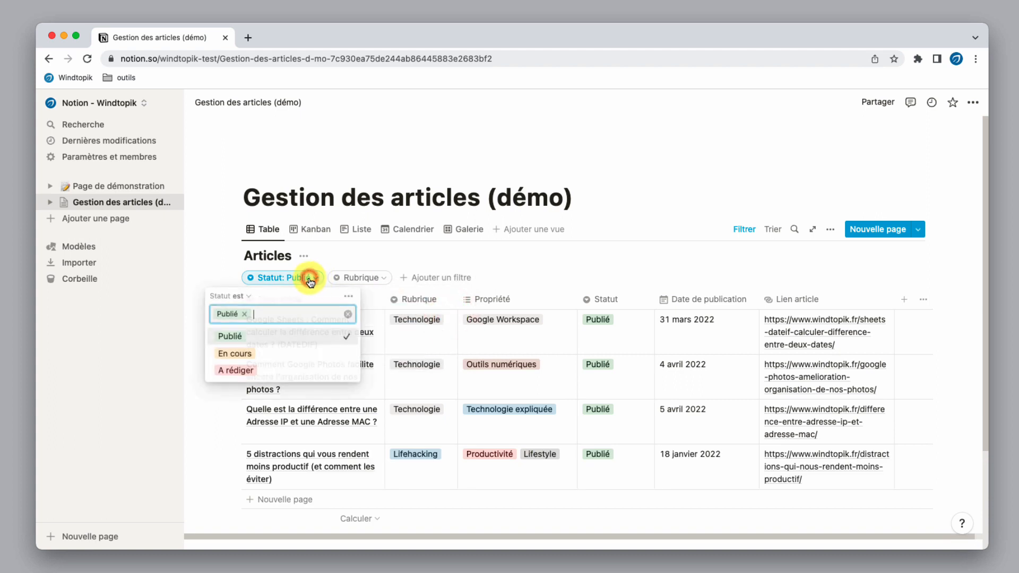
{"action": "left_click", "coordinate": [348, 314]}
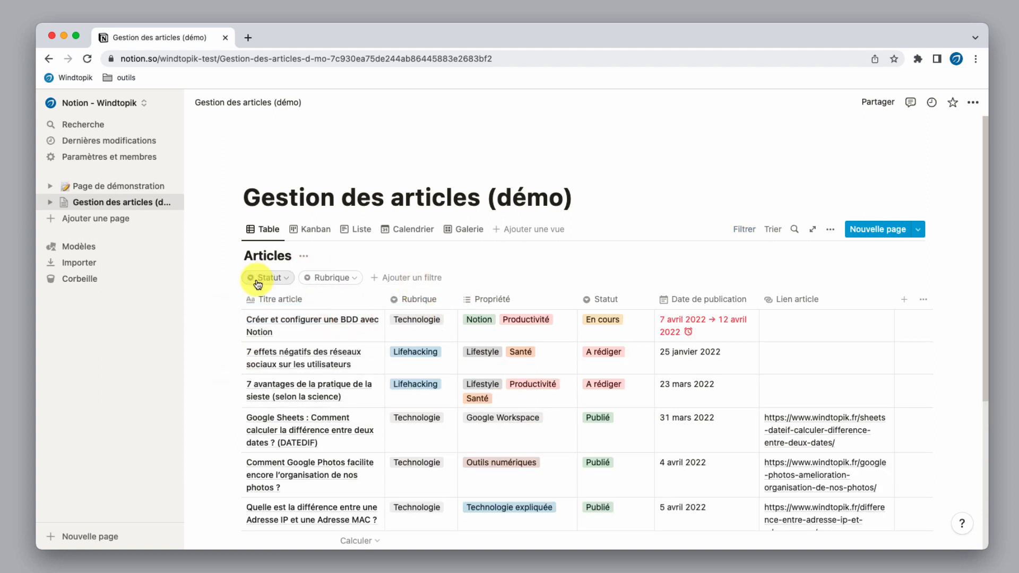
{"action": "left_click", "coordinate": [288, 278]}
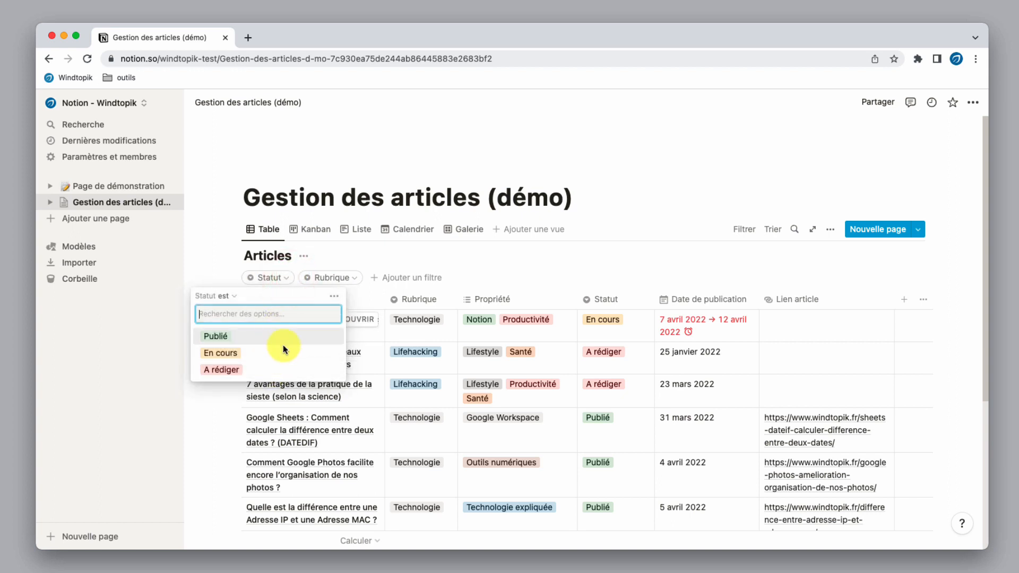
{"action": "left_click", "coordinate": [491, 271]}
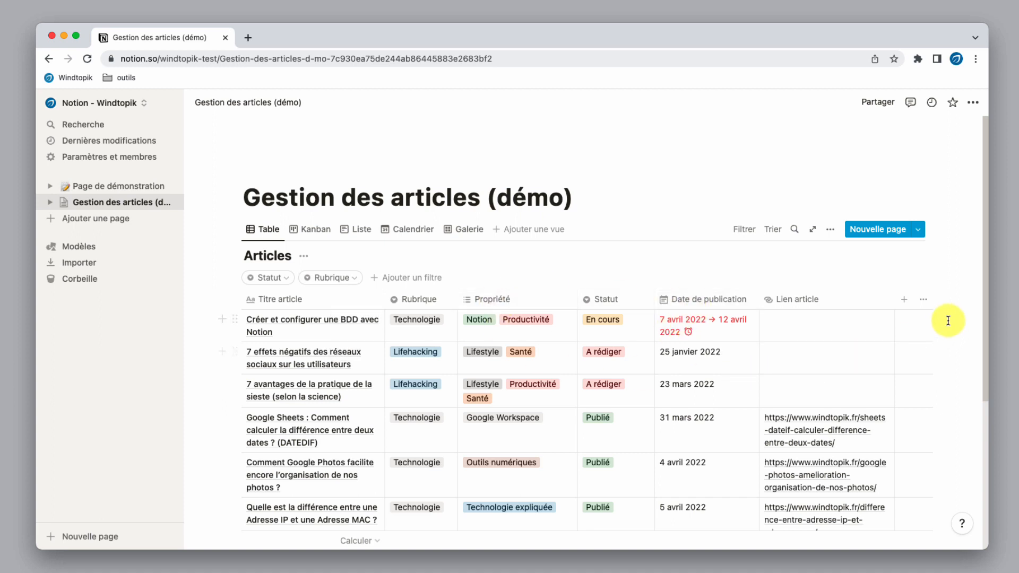
Step: Sort the Table view by Date de publication in Ordre décroissant
{"action": "left_click", "coordinate": [777, 237]}
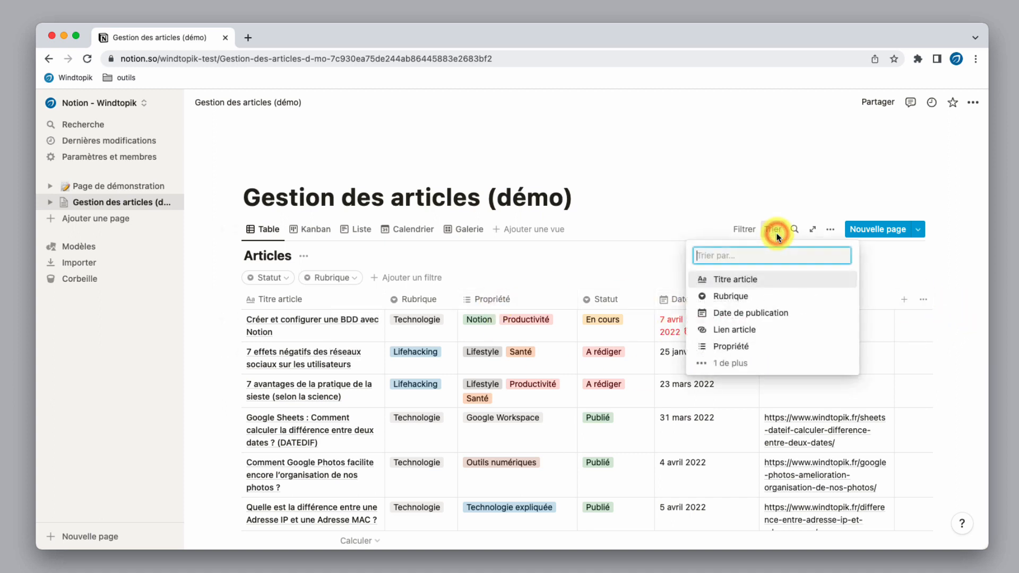
{"action": "left_click", "coordinate": [770, 317]}
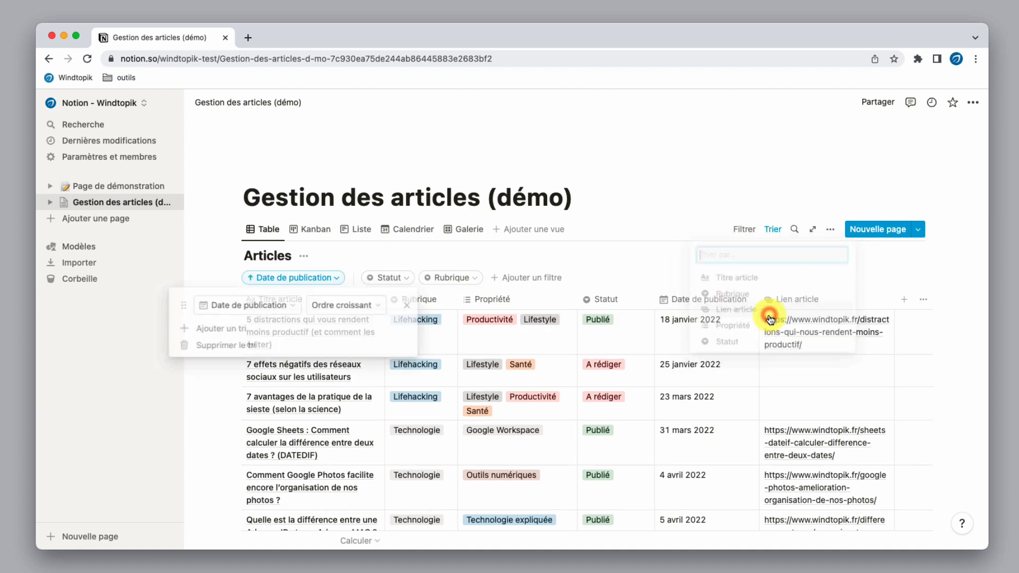
{"action": "left_click", "coordinate": [375, 306]}
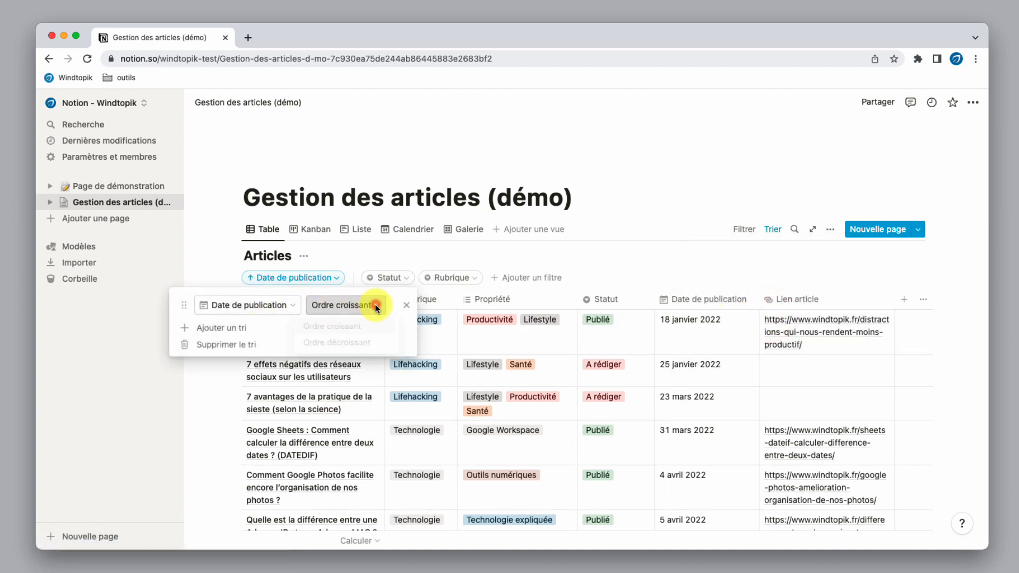
{"action": "left_click", "coordinate": [352, 343]}
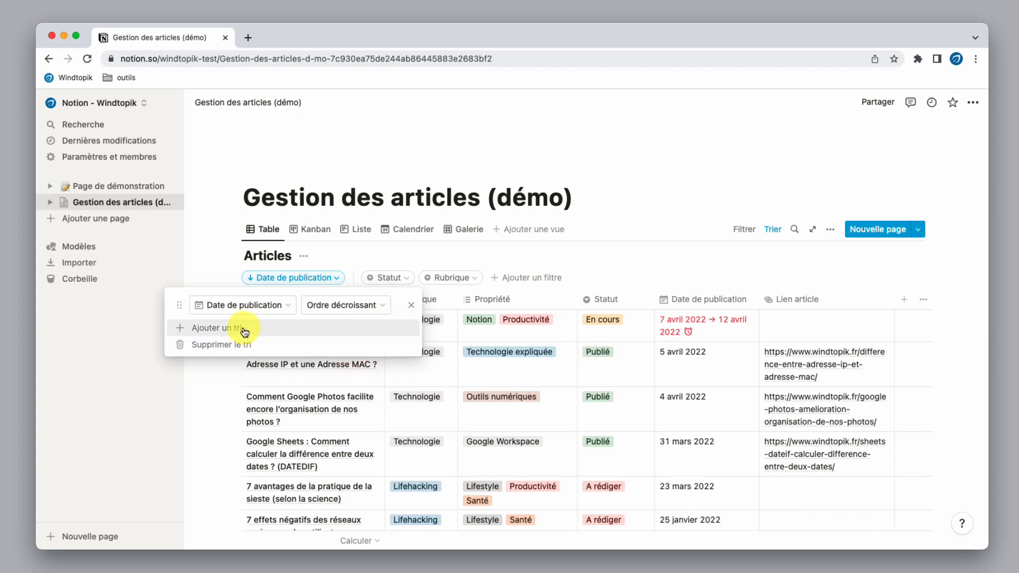
Step: Add a second sort to the Table view on Titre article in Ordre décroissant
{"action": "left_click", "coordinate": [213, 328]}
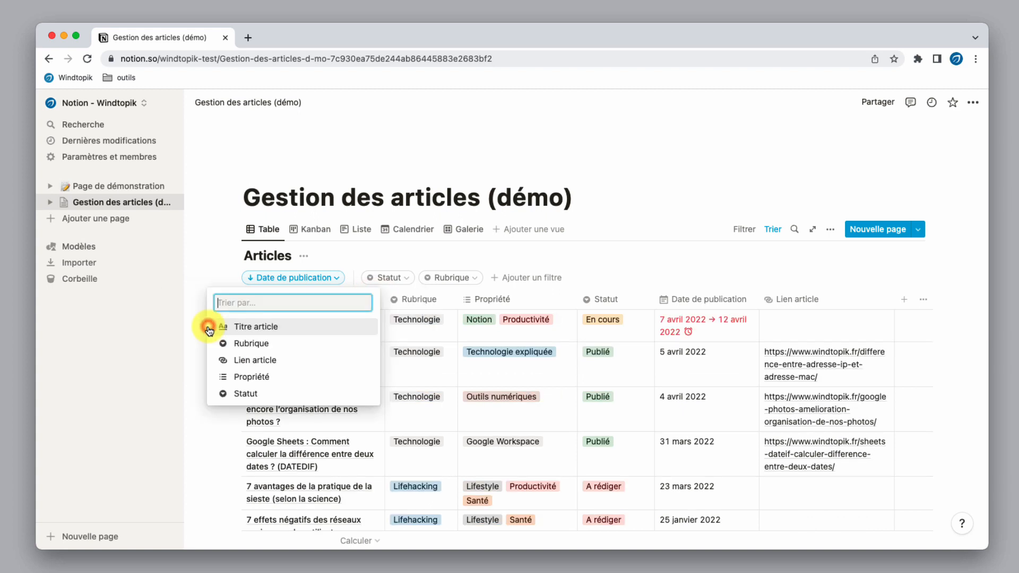
{"action": "left_click", "coordinate": [291, 331]}
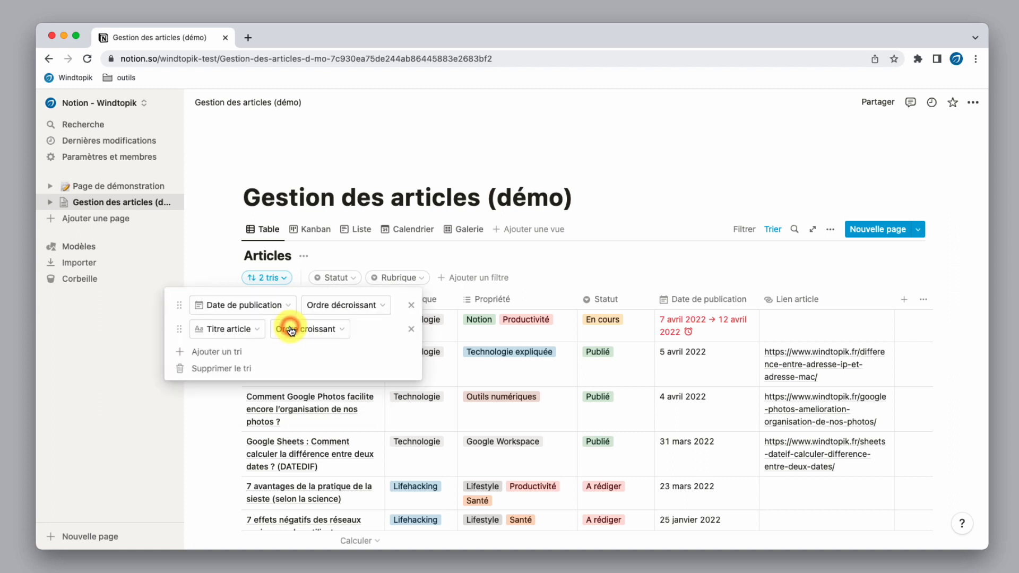
{"action": "left_click", "coordinate": [345, 333]}
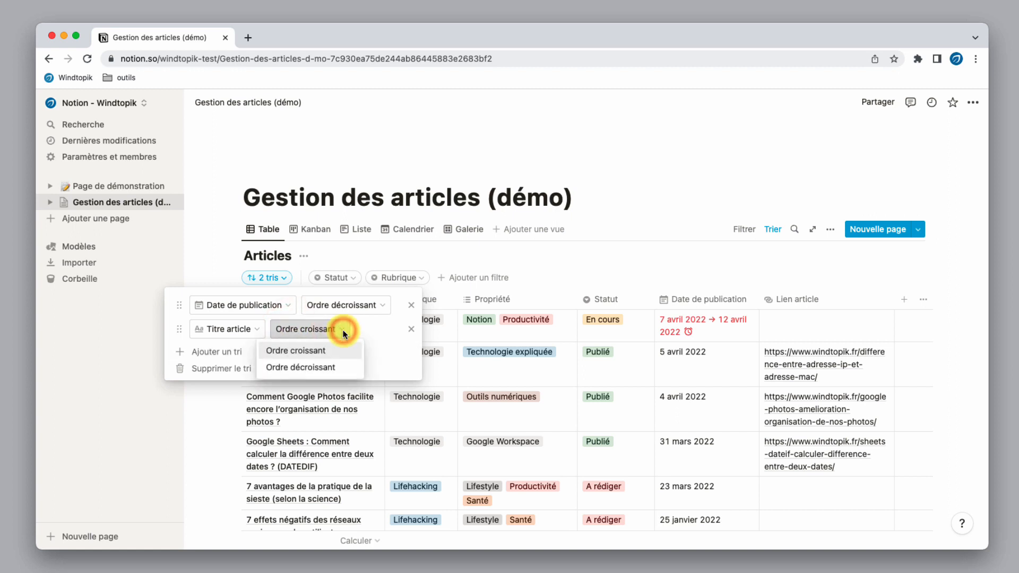
{"action": "left_click", "coordinate": [329, 366]}
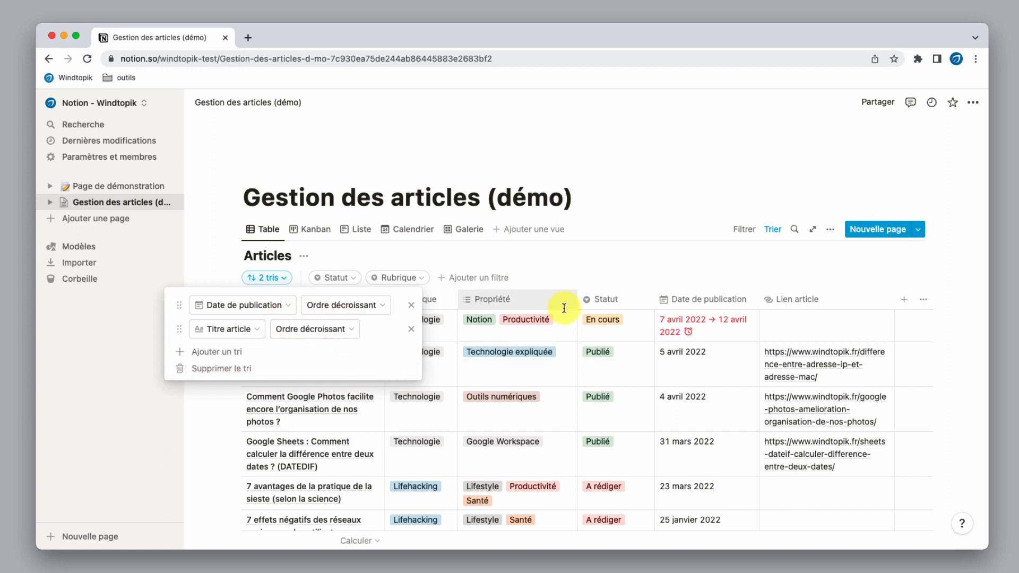
{"action": "left_click", "coordinate": [644, 253]}
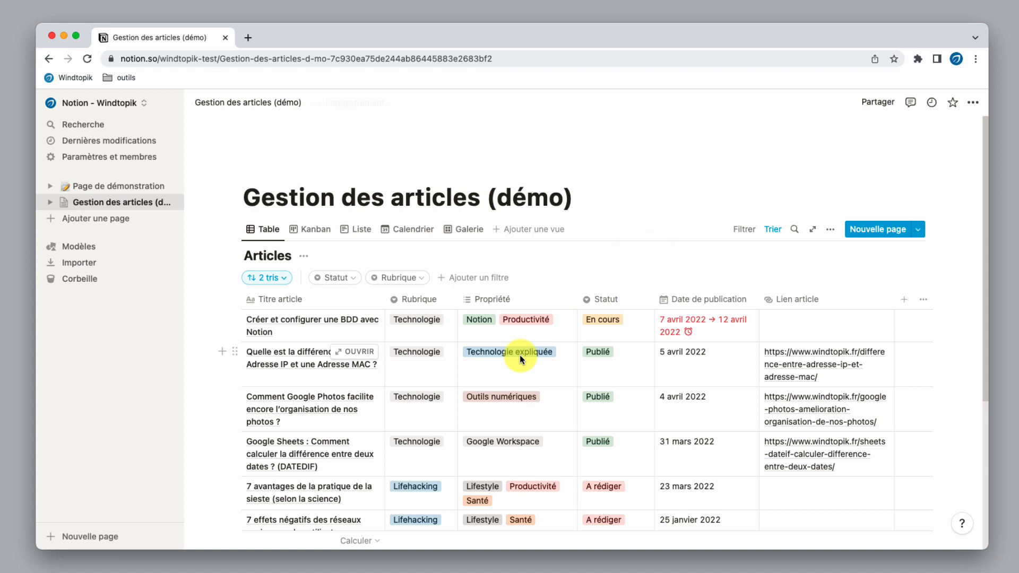
Step: Group the Table view by Rubrique and collapse the Lifehacking and Technologie groups
{"action": "left_click_drag", "start_coordinate": [985, 297], "coordinate": [983, 346]}
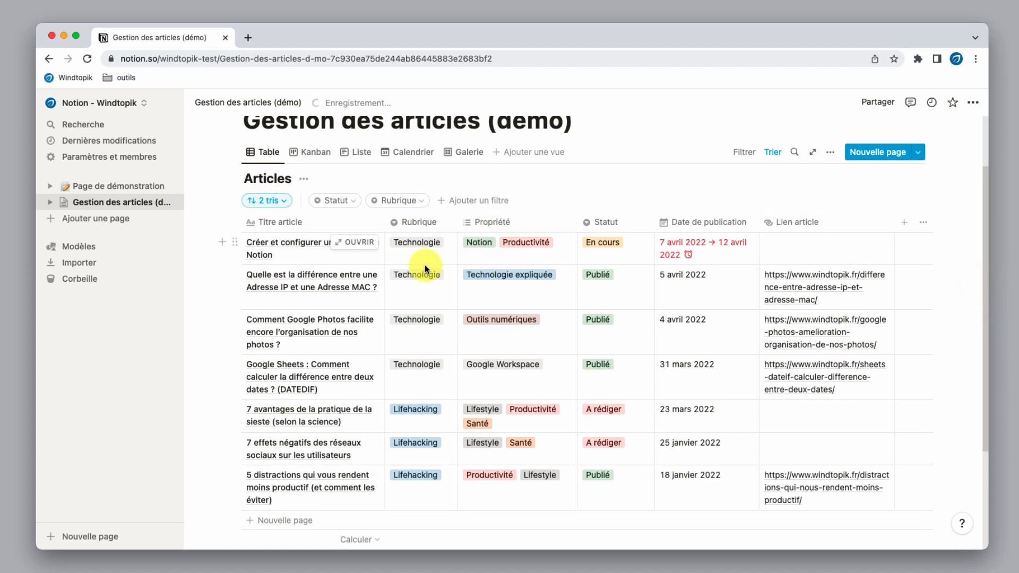
{"action": "left_click", "coordinate": [832, 154]}
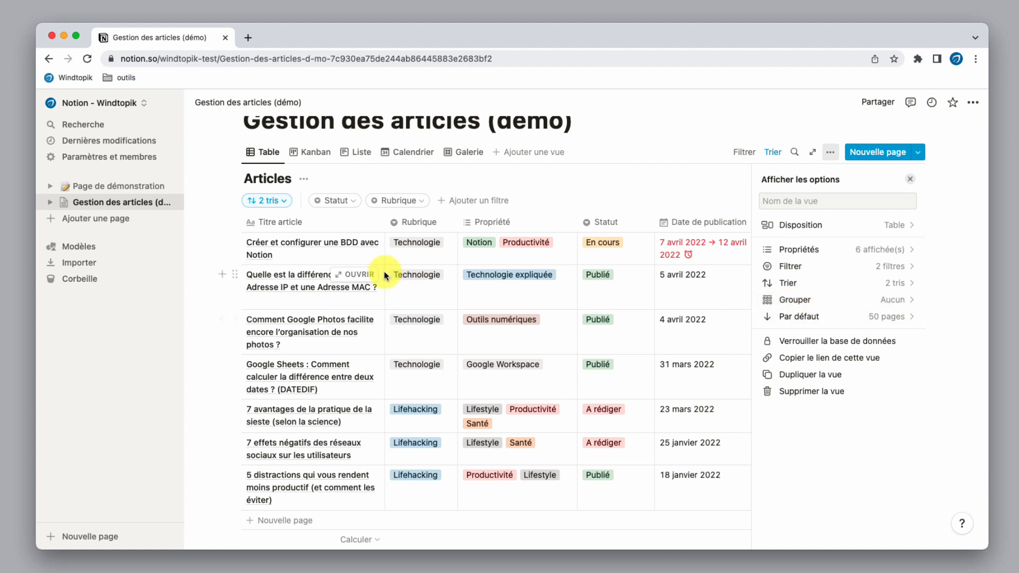
{"action": "left_click", "coordinate": [818, 304]}
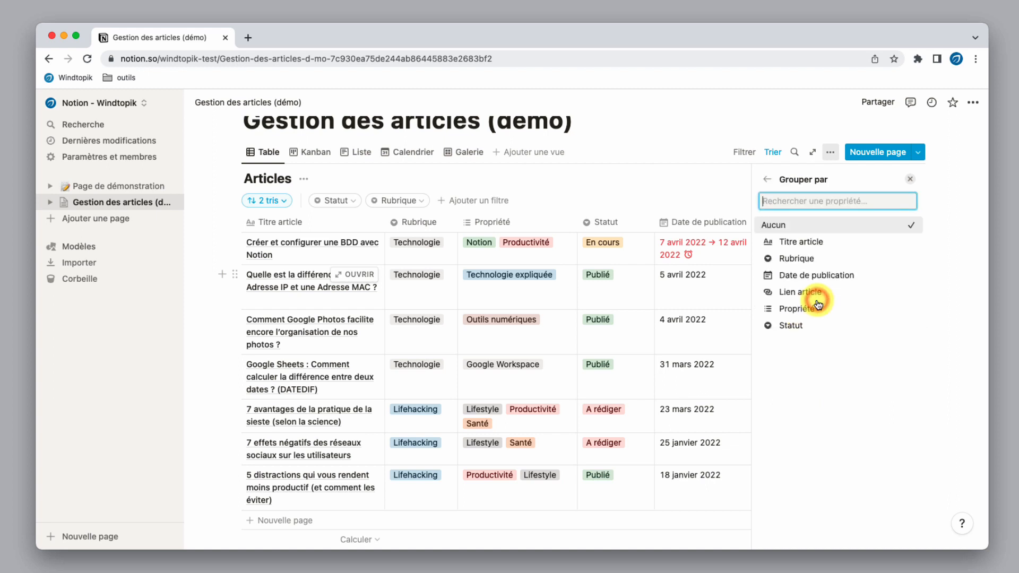
{"action": "left_click", "coordinate": [822, 261]}
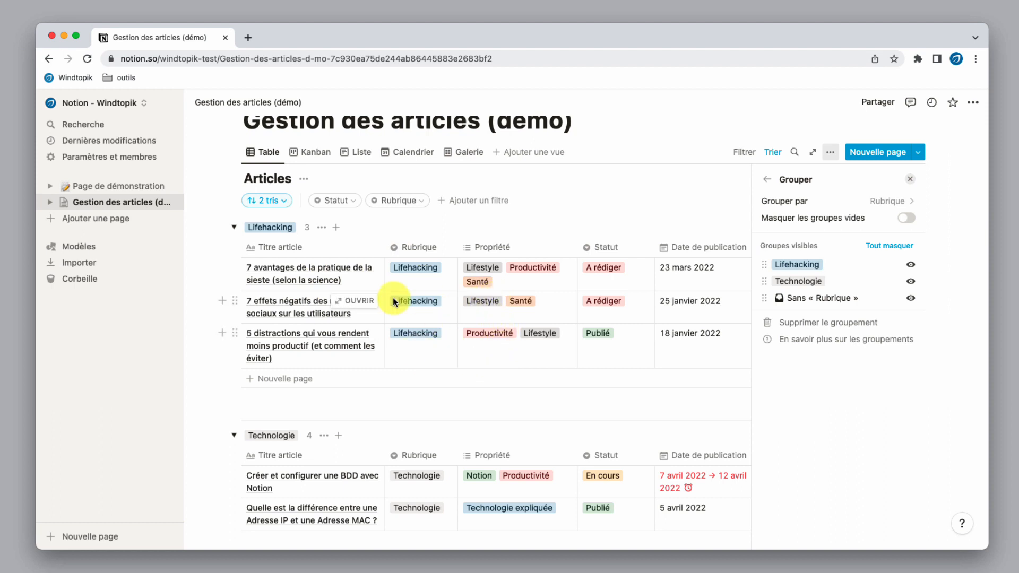
{"action": "left_click", "coordinate": [234, 227]}
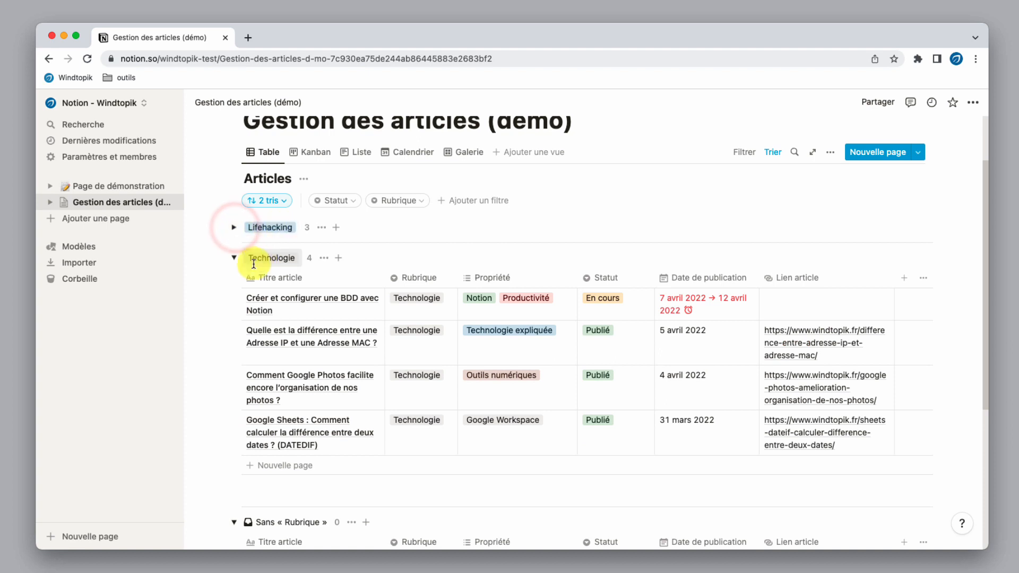
{"action": "left_click", "coordinate": [234, 258]}
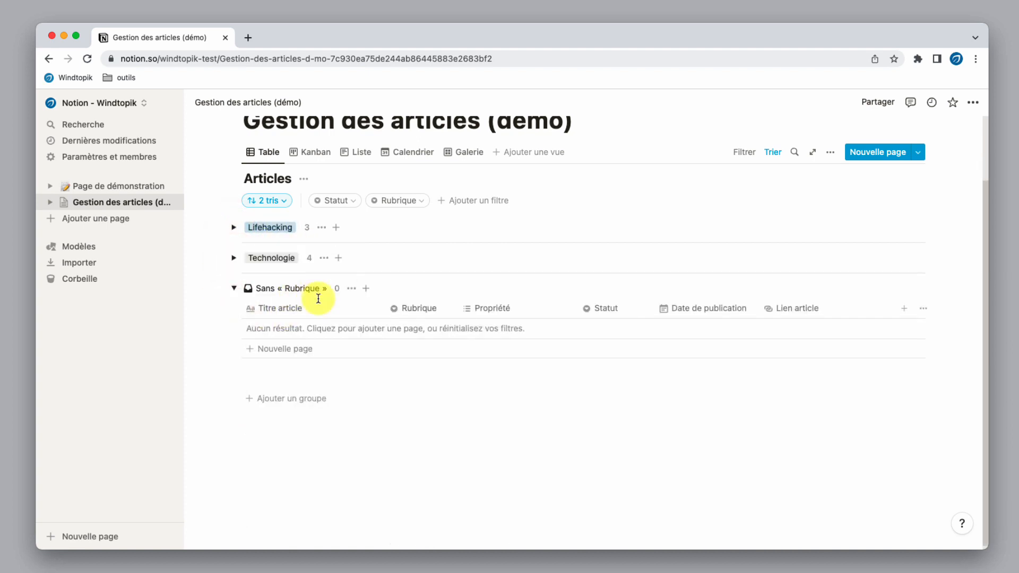
Step: Hide the Sans « Rubrique » group and expand the Lifehacking group
{"action": "left_click", "coordinate": [352, 289]}
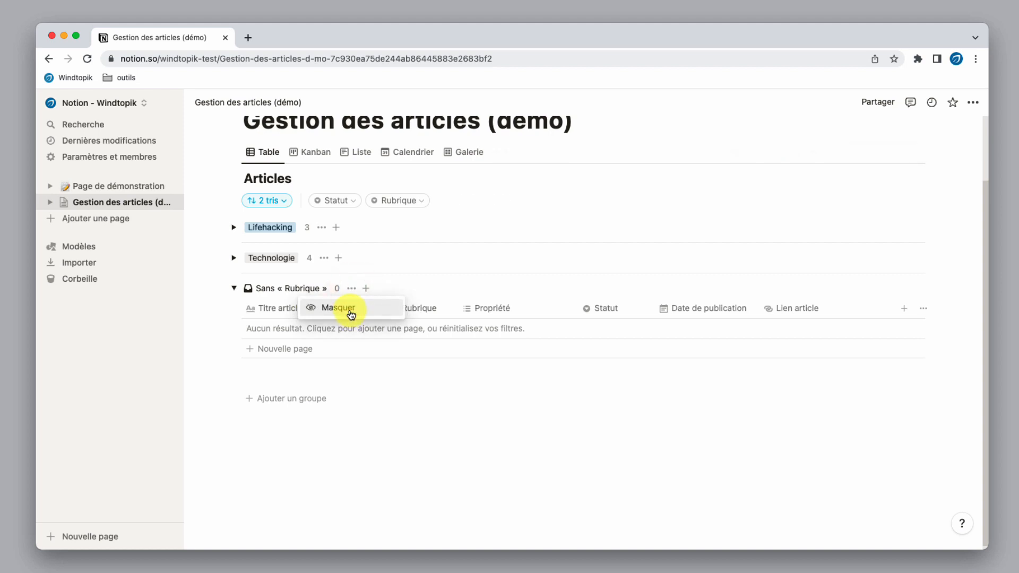
{"action": "left_click", "coordinate": [350, 312]}
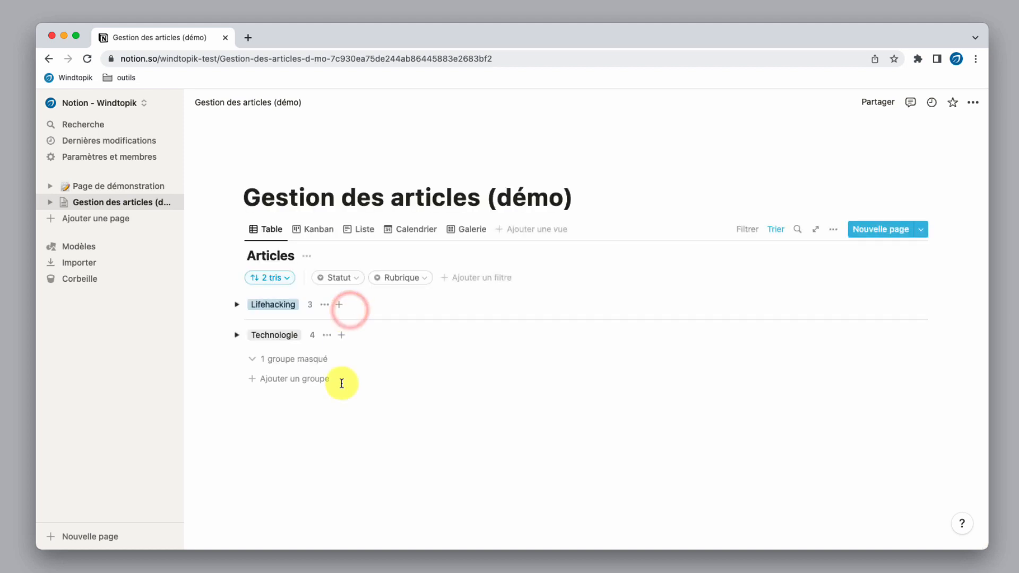
{"action": "left_click", "coordinate": [238, 304]}
{"action": "scroll", "coordinate": [446, 387], "scroll_direction": "down", "scroll_amount": 1}
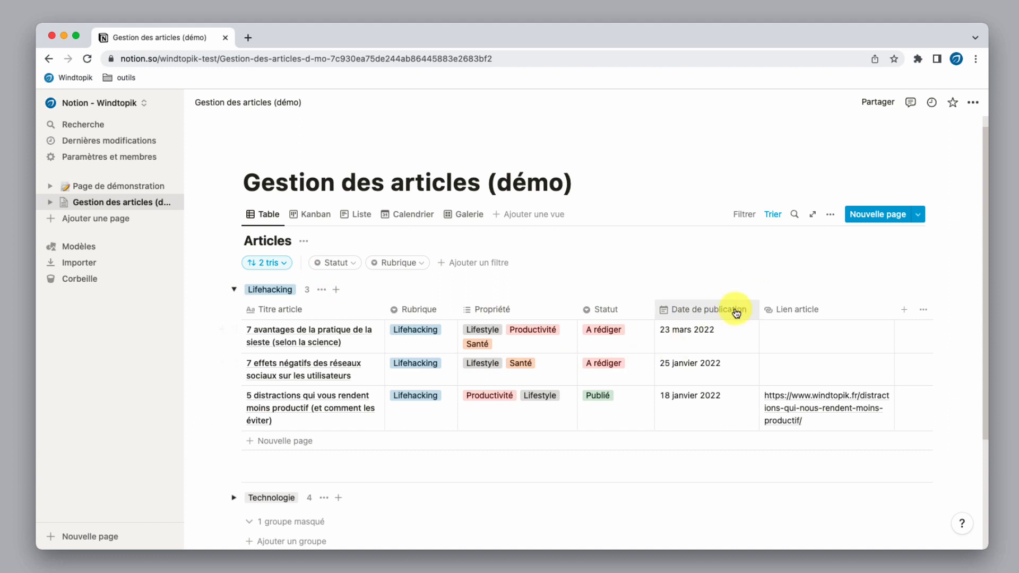
Step: Look at the choices for how many pages the Table view loads by default
{"action": "left_click", "coordinate": [833, 216]}
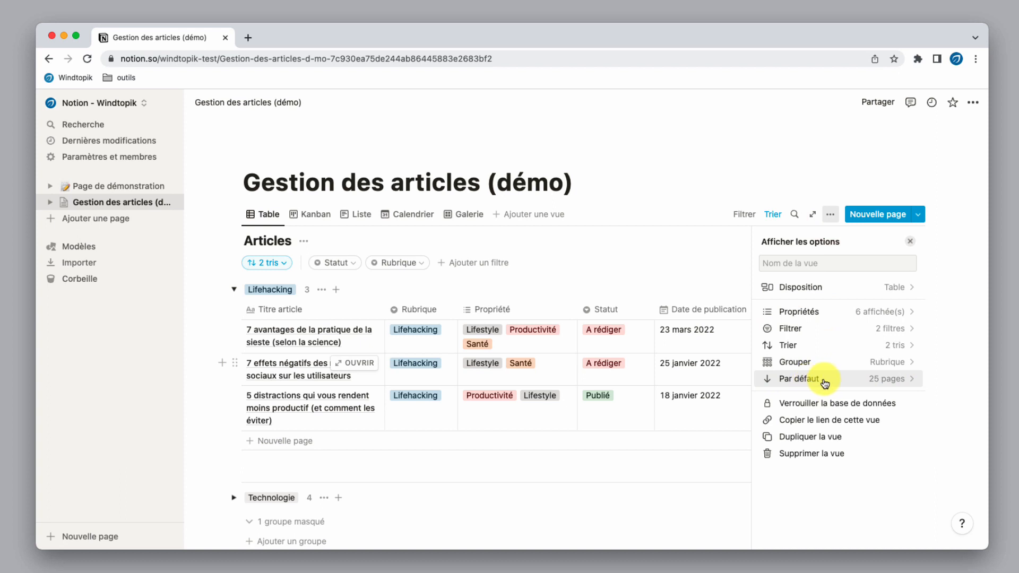
{"action": "left_click", "coordinate": [829, 383]}
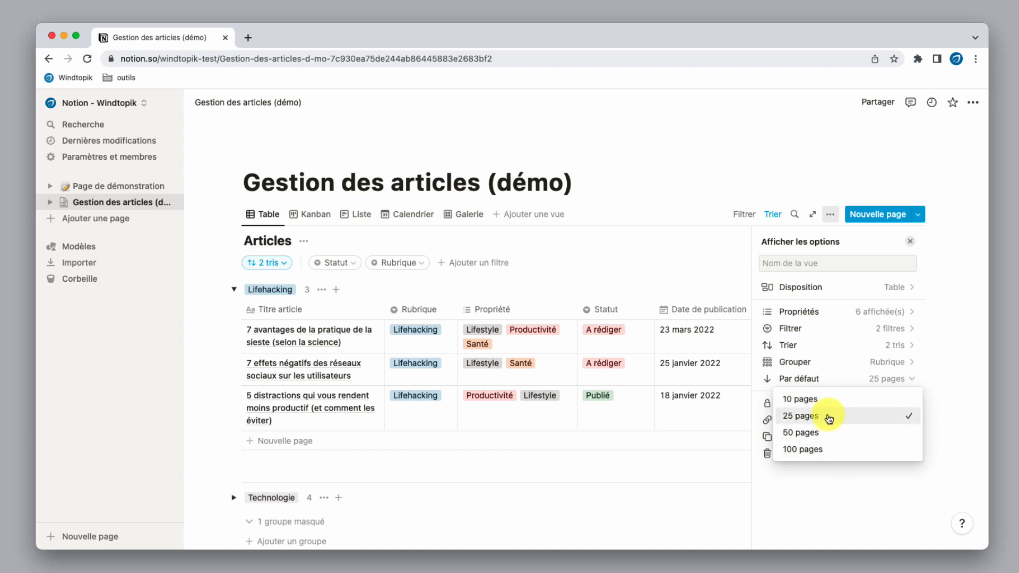
{"action": "left_click", "coordinate": [799, 380]}
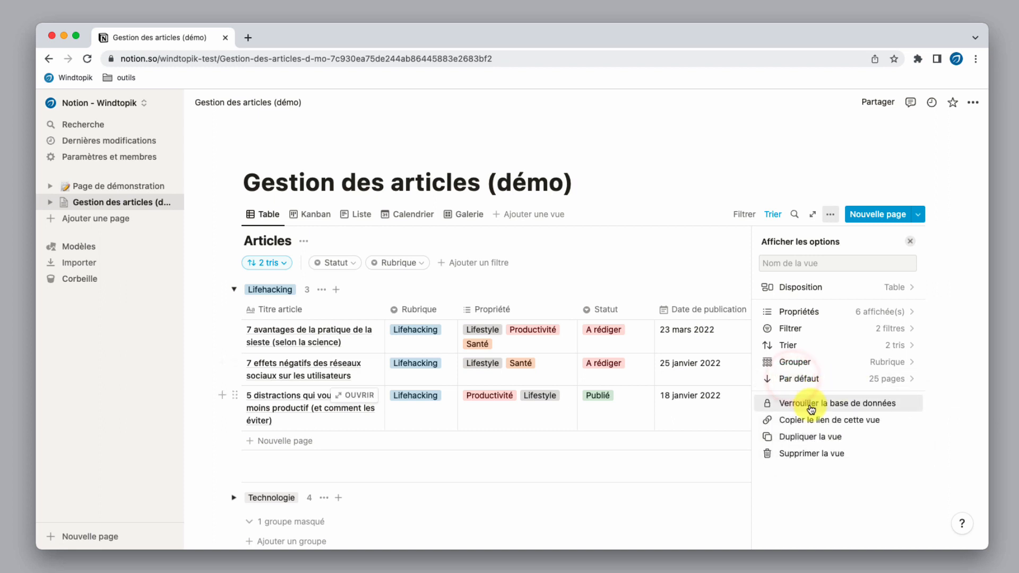